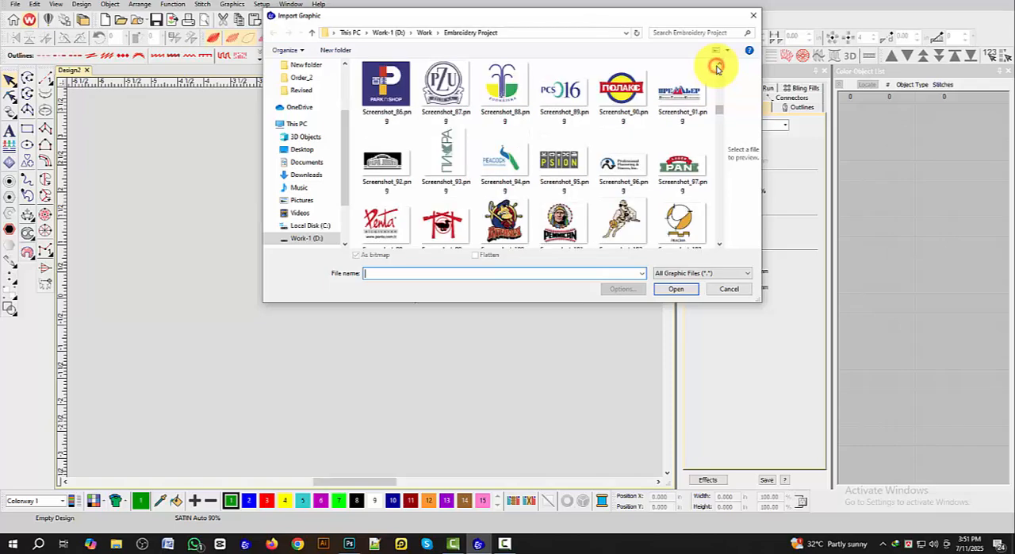
Step: Import the parmalat logo graphic Screenshot_58.png from the Embroidery Project folder into the empty design
left_click(718, 66)
left_click(717, 67)
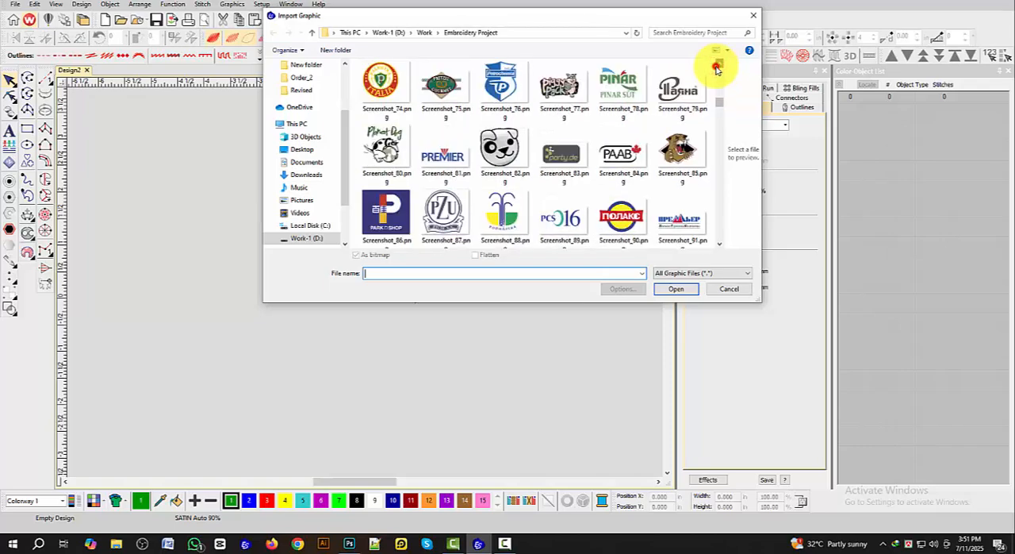
left_click(717, 67)
left_click(717, 67)
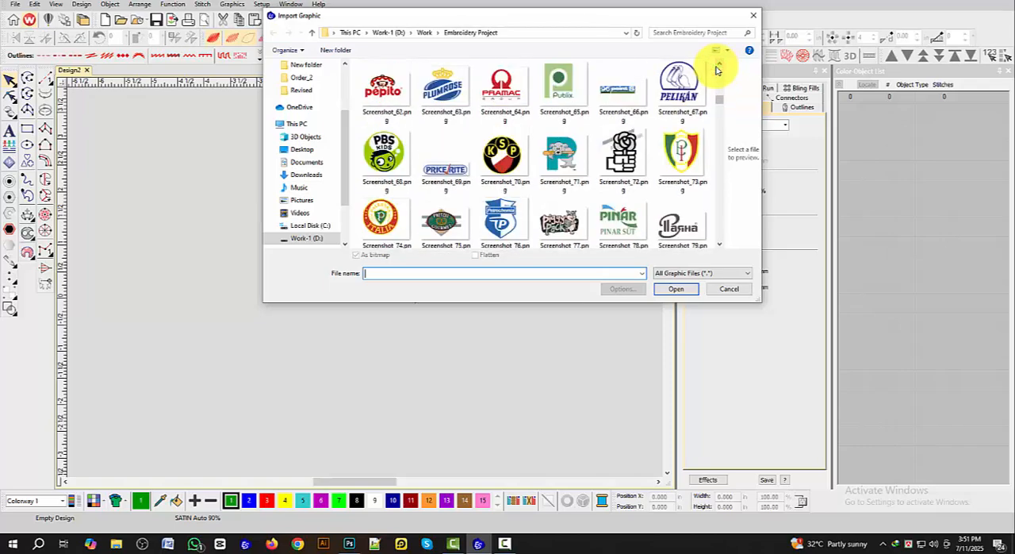
left_click(717, 66)
left_click(717, 67)
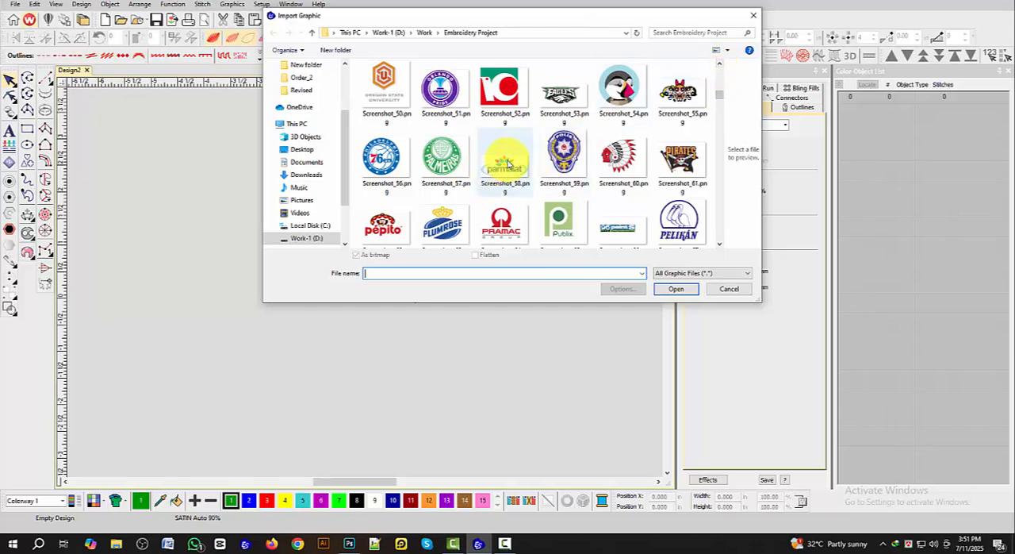
left_click(502, 177)
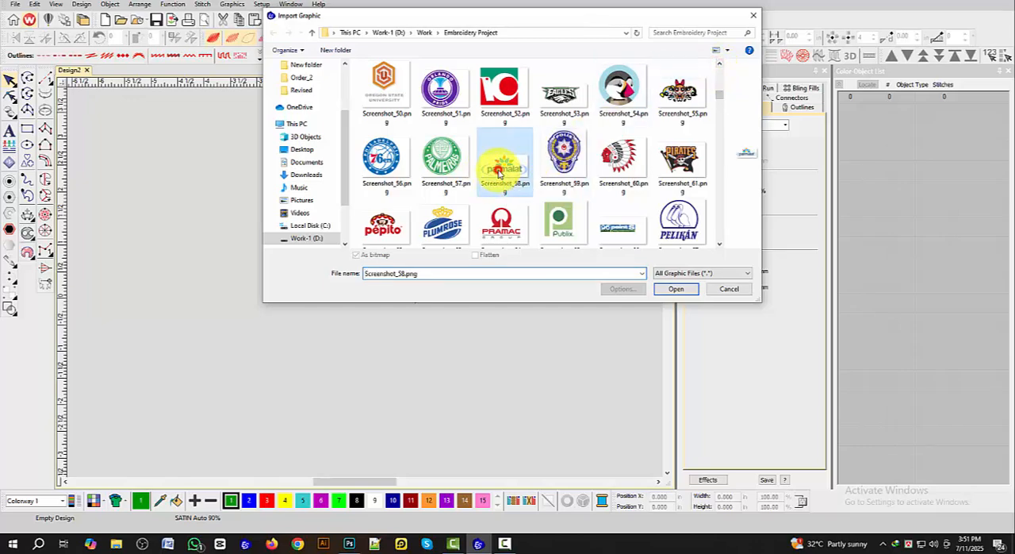
left_click(679, 289)
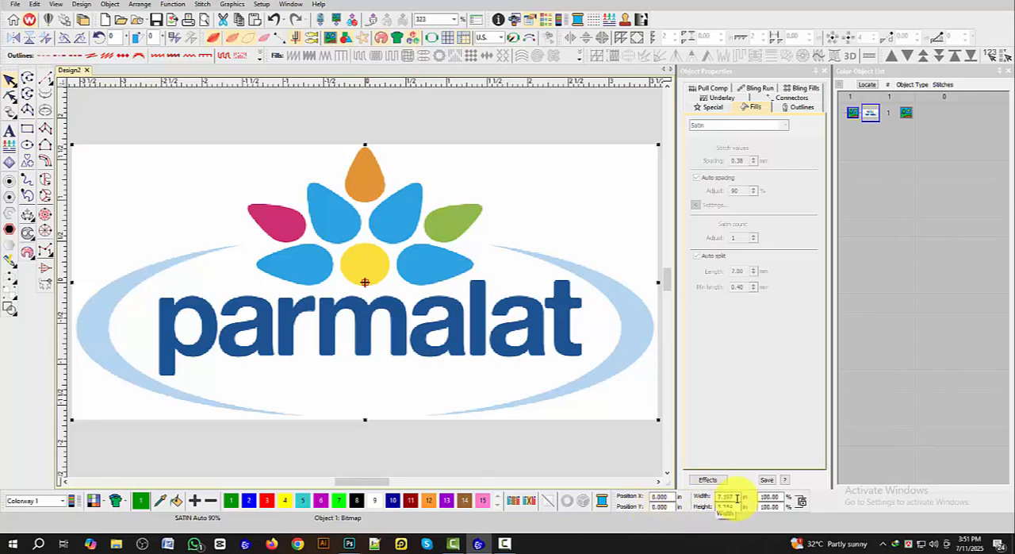
Step: Set the imported logo bitmap's width to 3.5 in and deselect it
type("3.5")
key("Return")
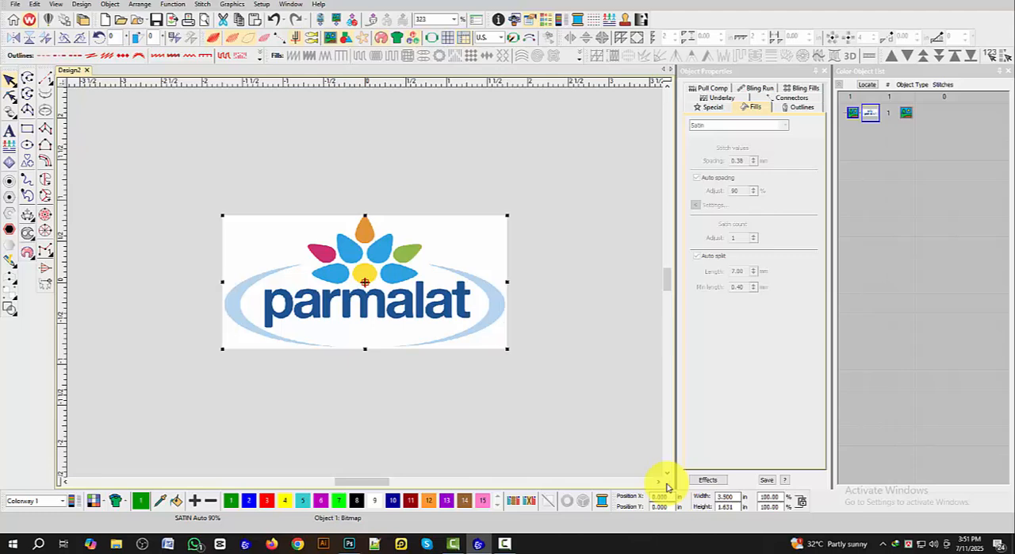
key("Escape")
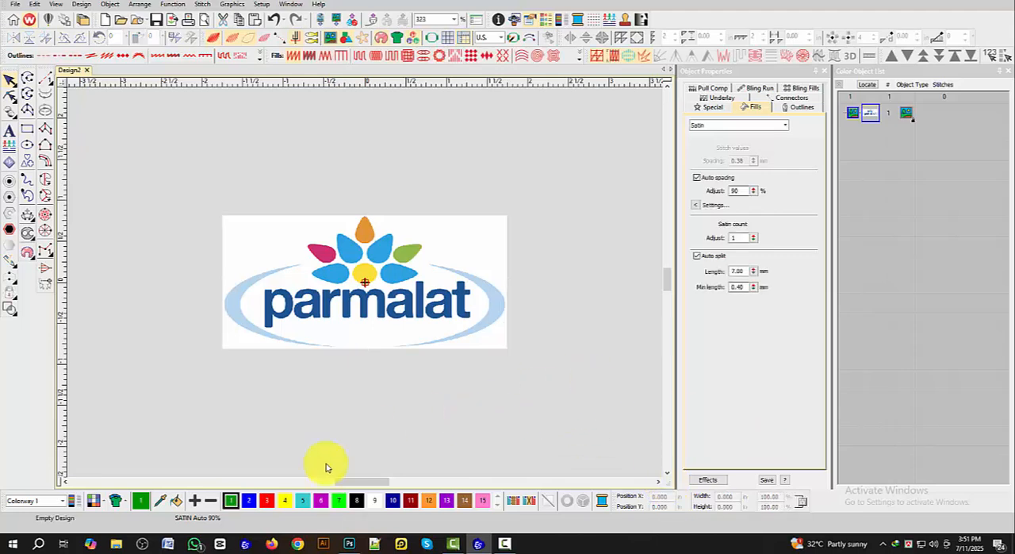
Step: Switch to Photoshop, sample the light blue of the logo's oval with the Eyedropper, and show its RGB values
mouse_move(344, 549)
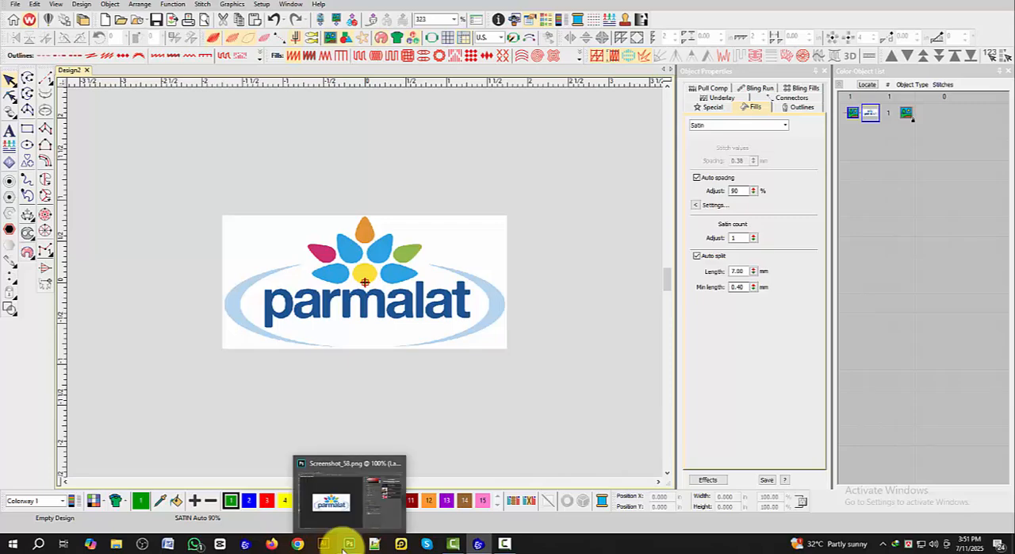
left_click(343, 546)
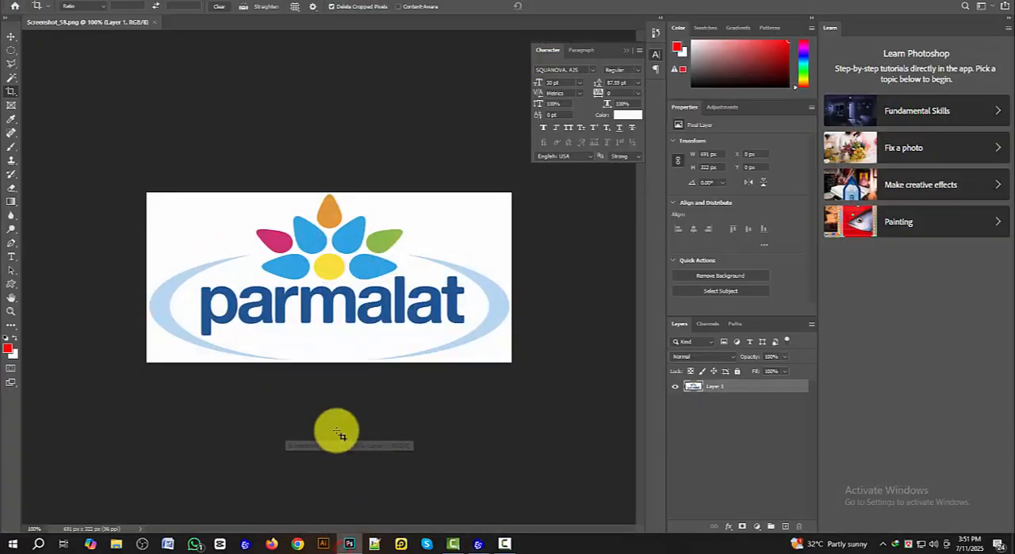
left_click(13, 120)
left_click(160, 302)
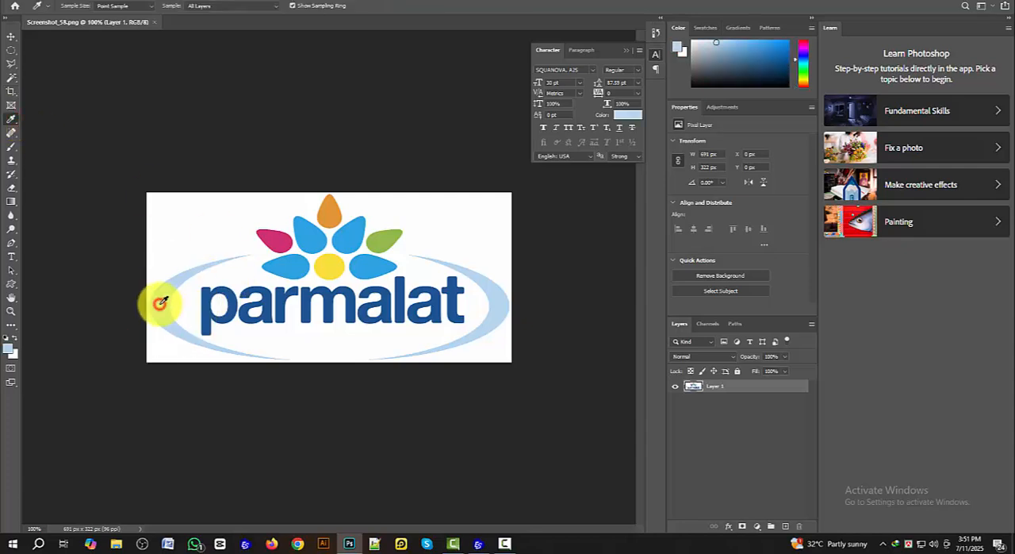
left_click(7, 348)
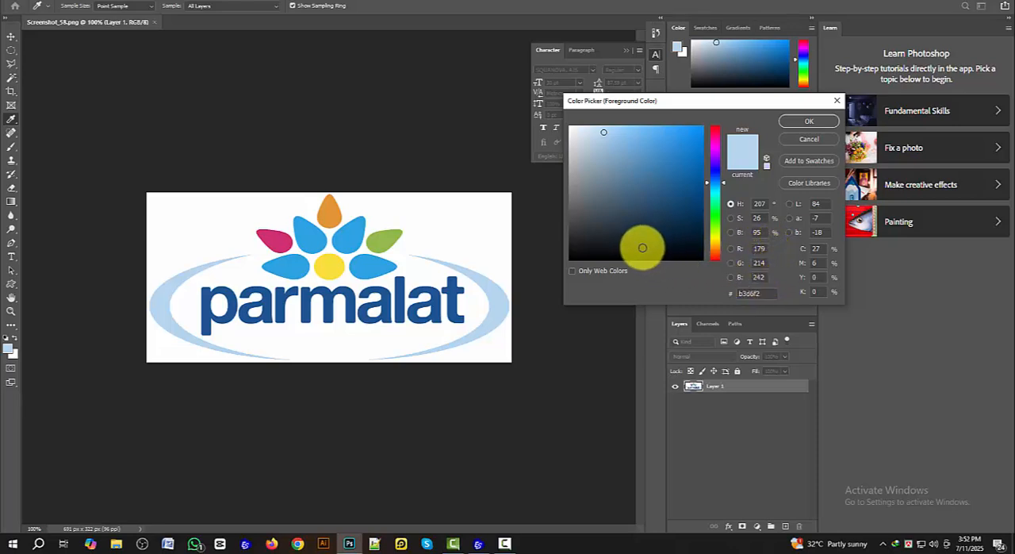
Step: Switch back to Wilcom EmbroideryStudio and set colour 1 of Colorway 1 to RGB 179, 214, 242, clearing its name
left_click(477, 544)
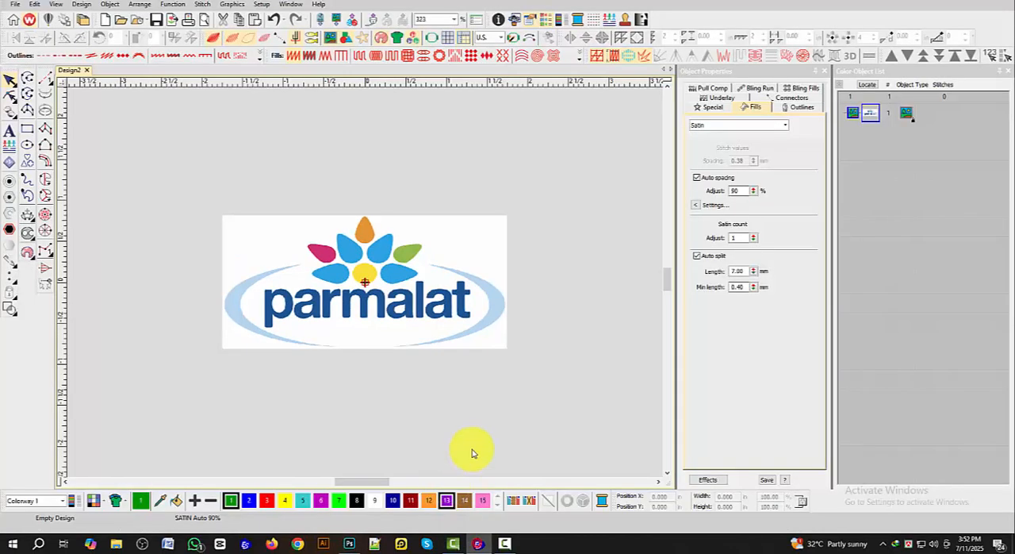
double_click(233, 499)
left_click(482, 237)
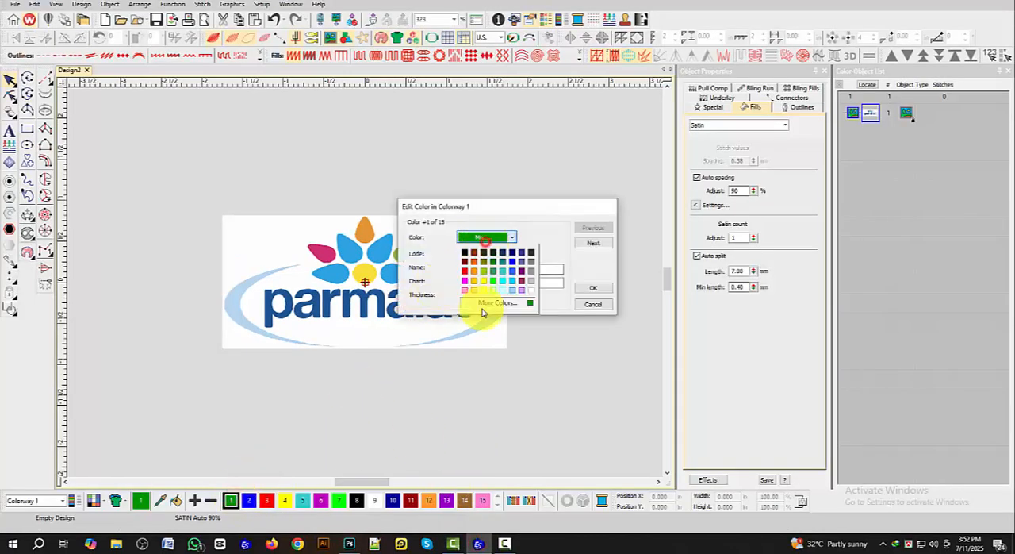
left_click(482, 304)
left_click(465, 186)
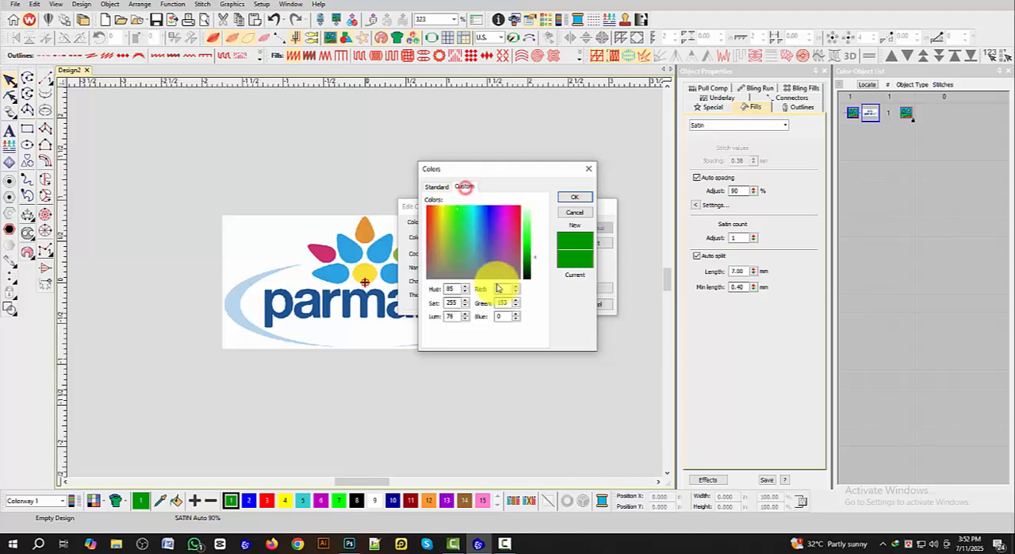
left_click(501, 289)
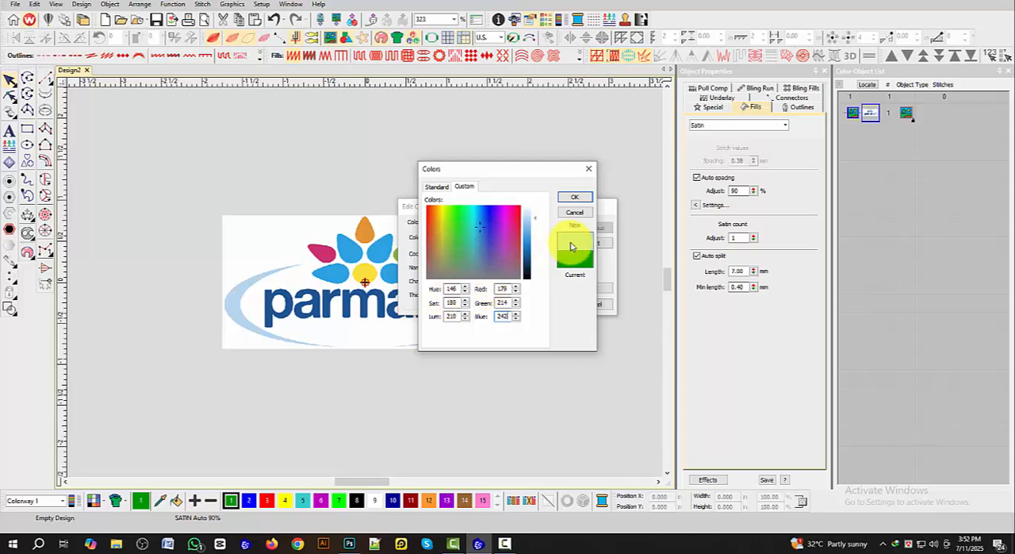
left_click(574, 198)
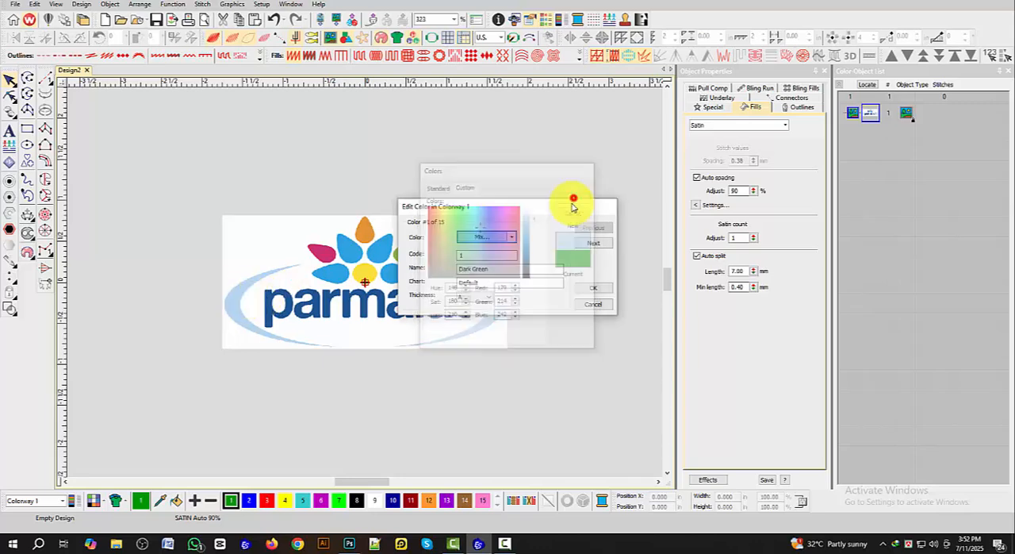
double_click(485, 269)
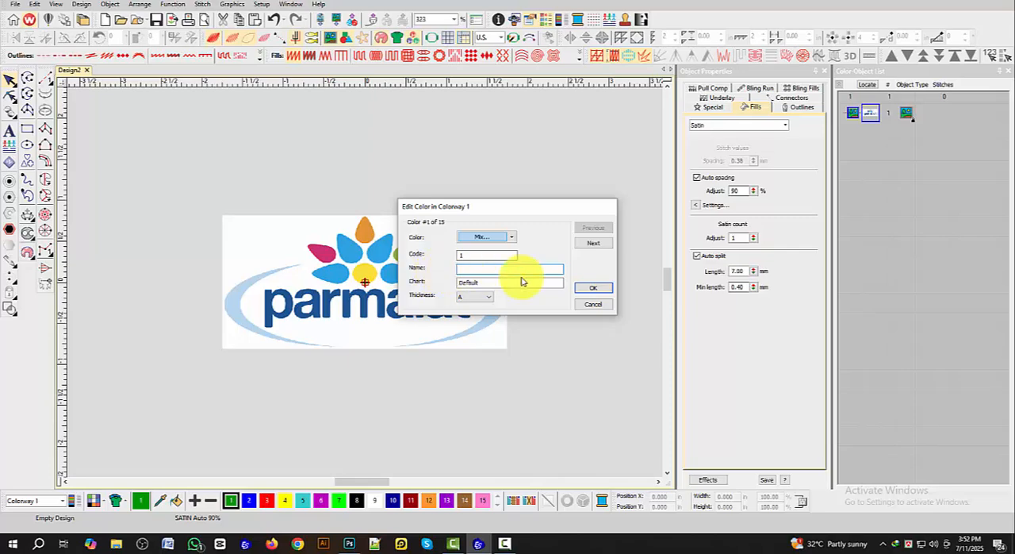
left_click(593, 288)
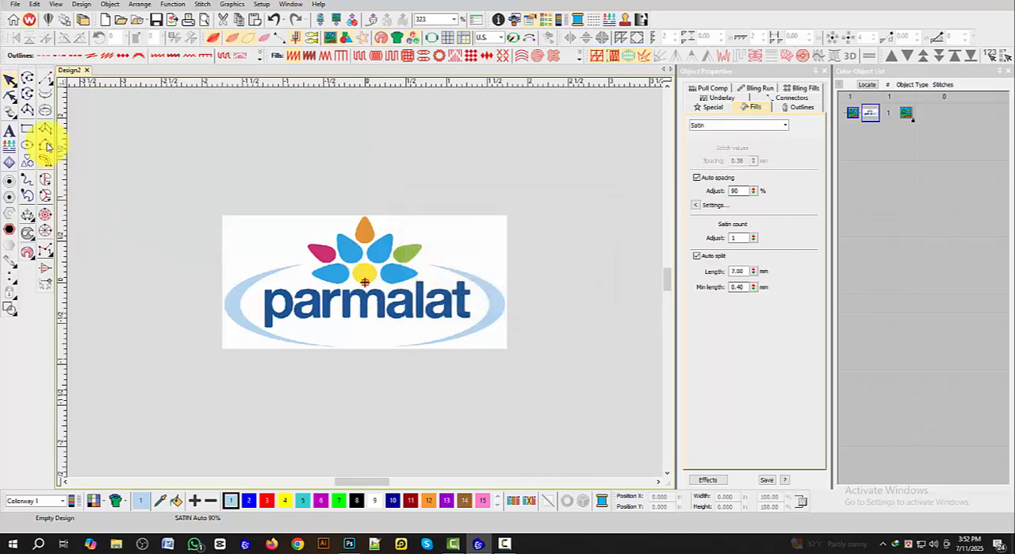
Step: Start a satin column at the upper tip of the left light-blue arc, placing paired points along its narrow upper section
left_click(45, 129)
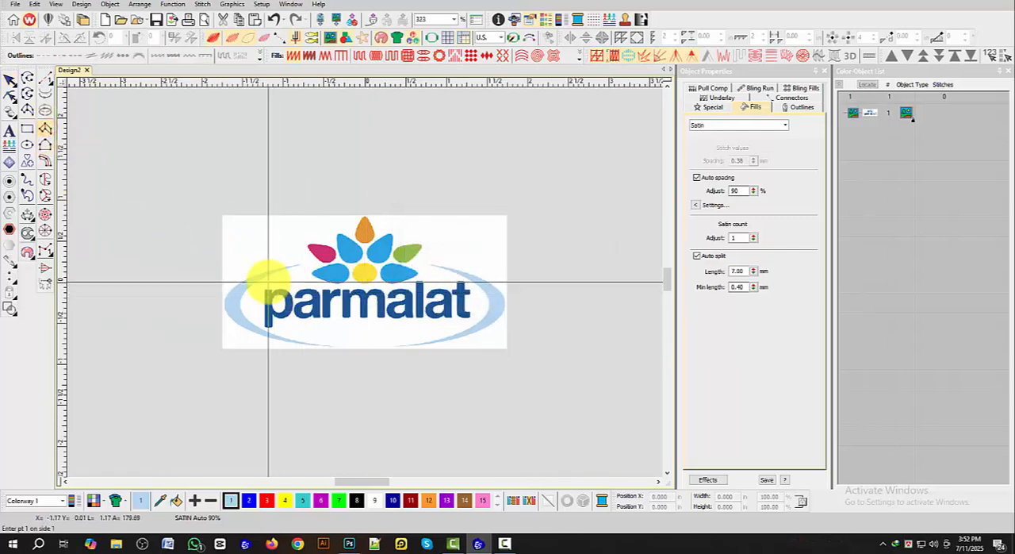
scroll(267, 280, "up", 2)
scroll(373, 254, "up", 2)
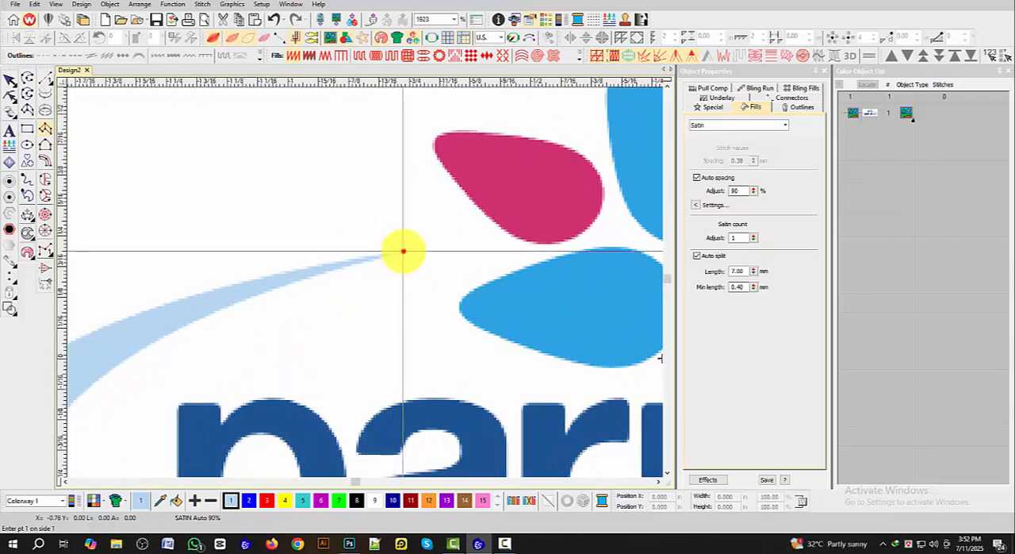
left_click(403, 252)
left_click(307, 267)
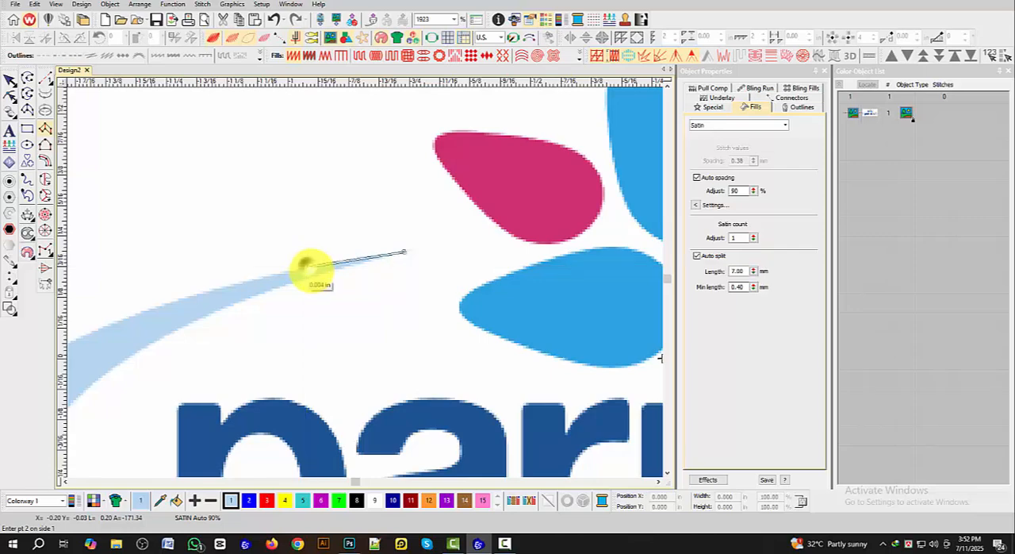
left_click(129, 315)
right_click(148, 343)
scroll(73, 391, "down", 1)
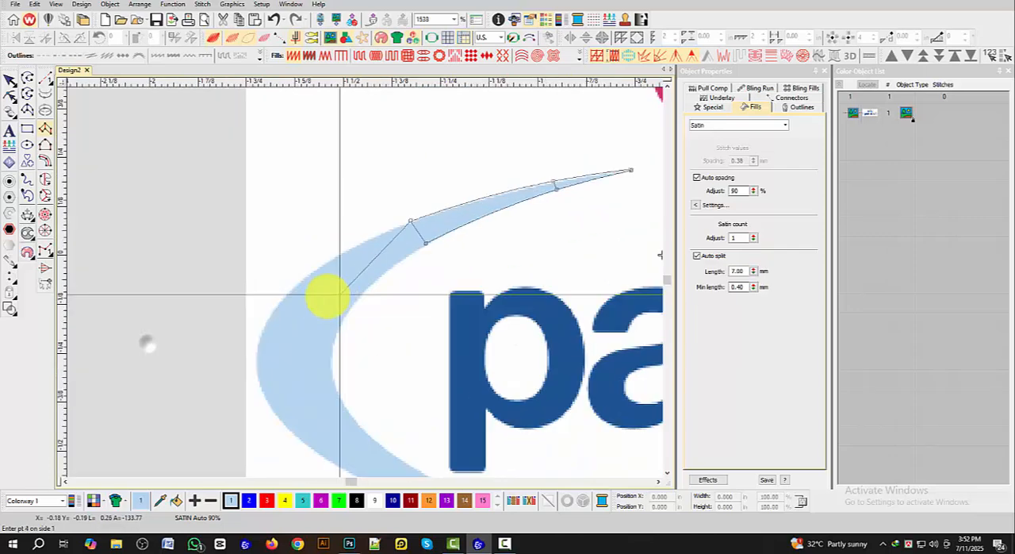
Step: Continue the satin column with paired curve points around the wide outer bend of the left arc
right_click(308, 274)
right_click(308, 275)
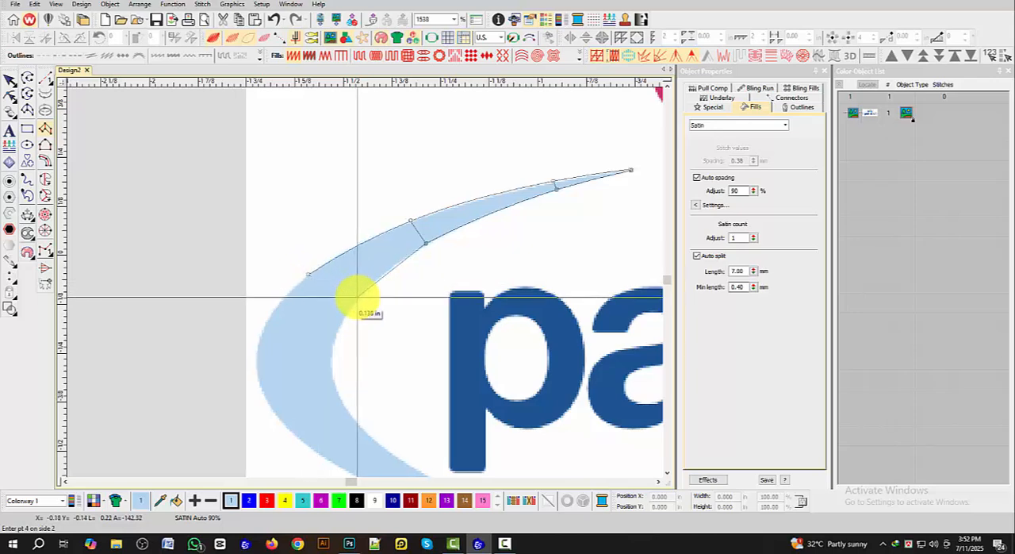
right_click(357, 295)
right_click(266, 327)
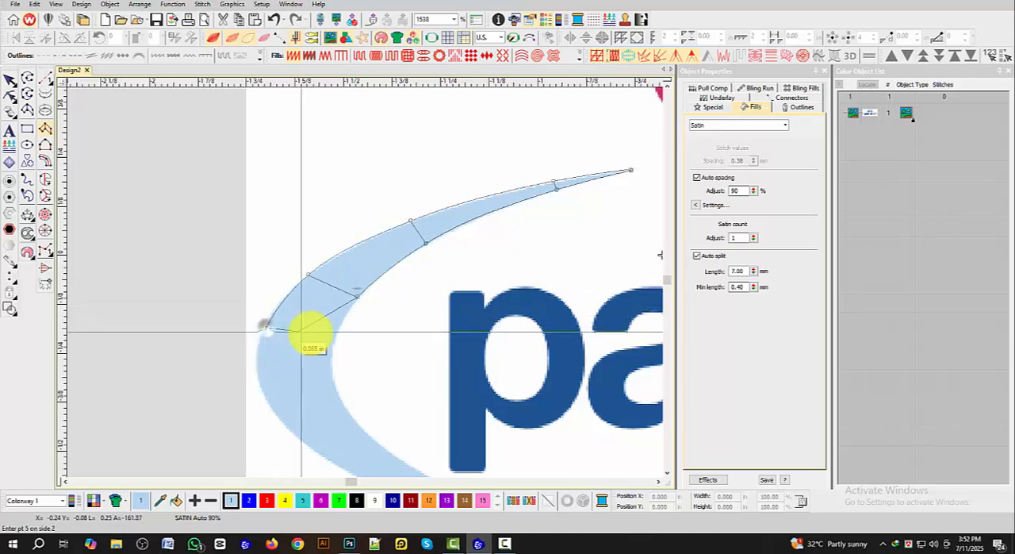
right_click(333, 334)
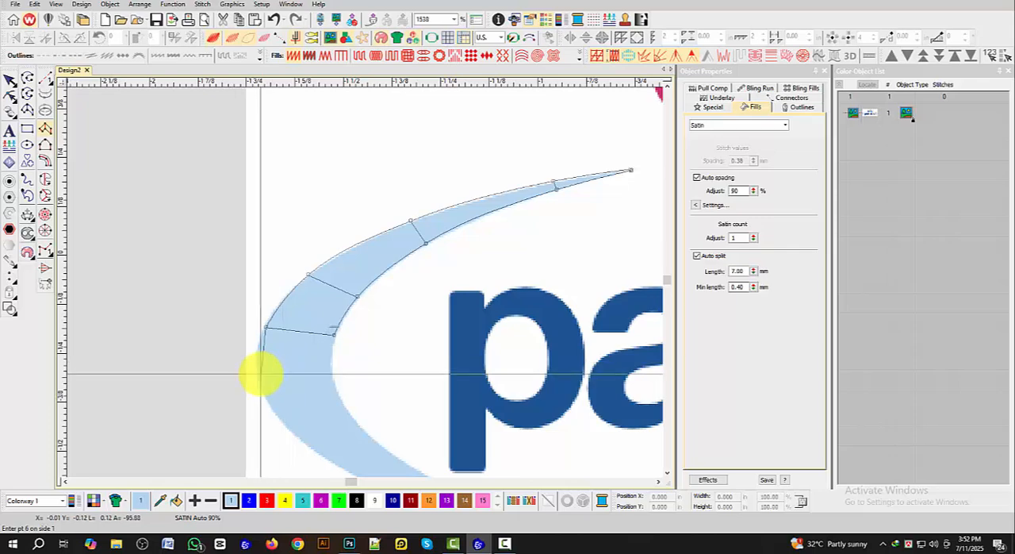
right_click(258, 372)
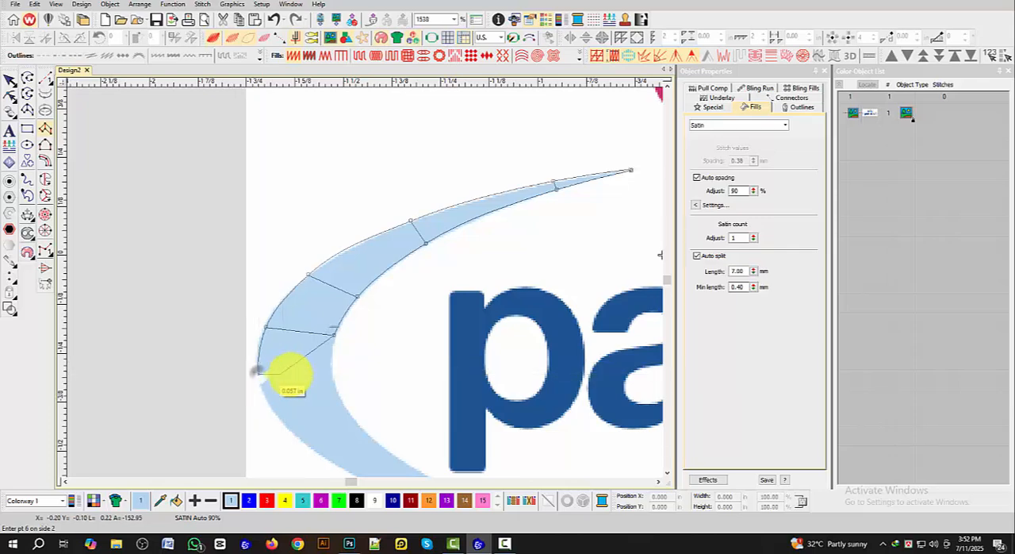
right_click(332, 373)
Step: Extend the satin column with paired curve points down the tapering lower section of the left arc, below the letter p
scroll(330, 398, "down", 1)
scroll(361, 300, "up", 2)
right_click(319, 277)
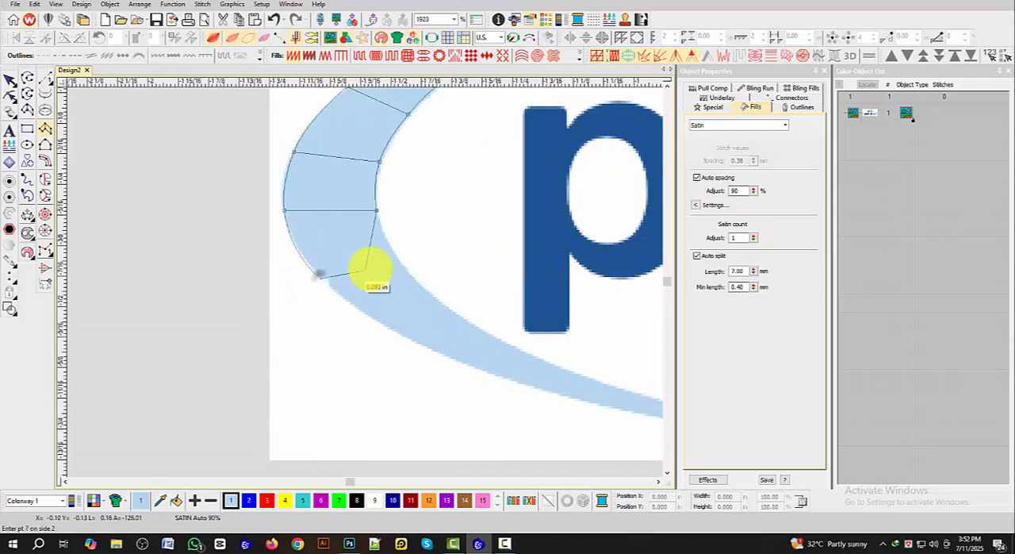
right_click(390, 249)
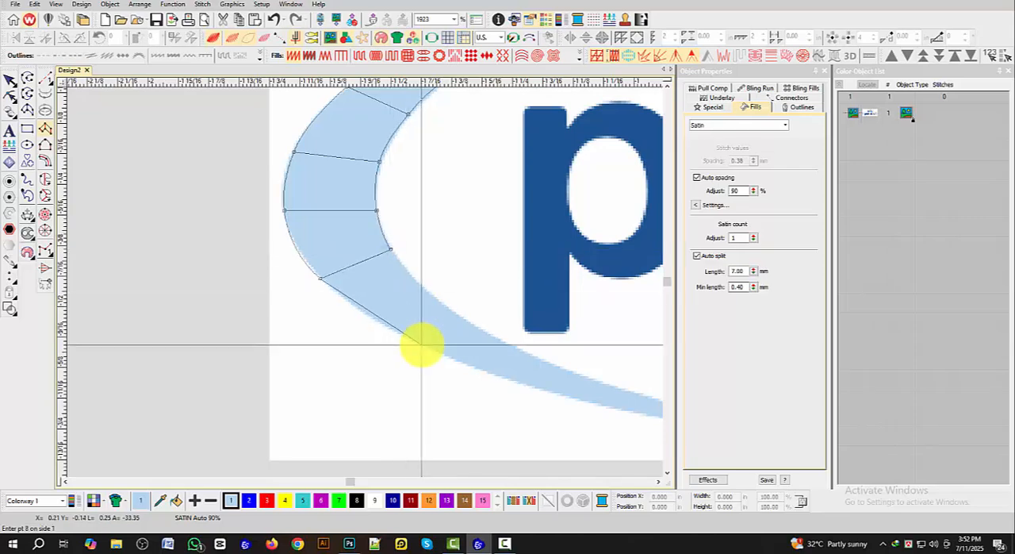
right_click(422, 344)
right_click(447, 303)
scroll(481, 333, "down", 1)
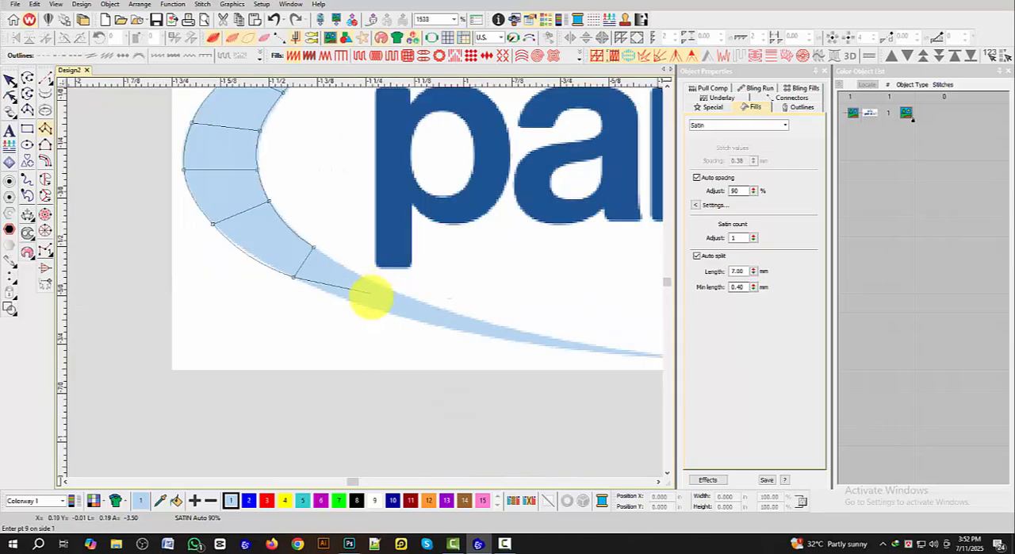
right_click(387, 311)
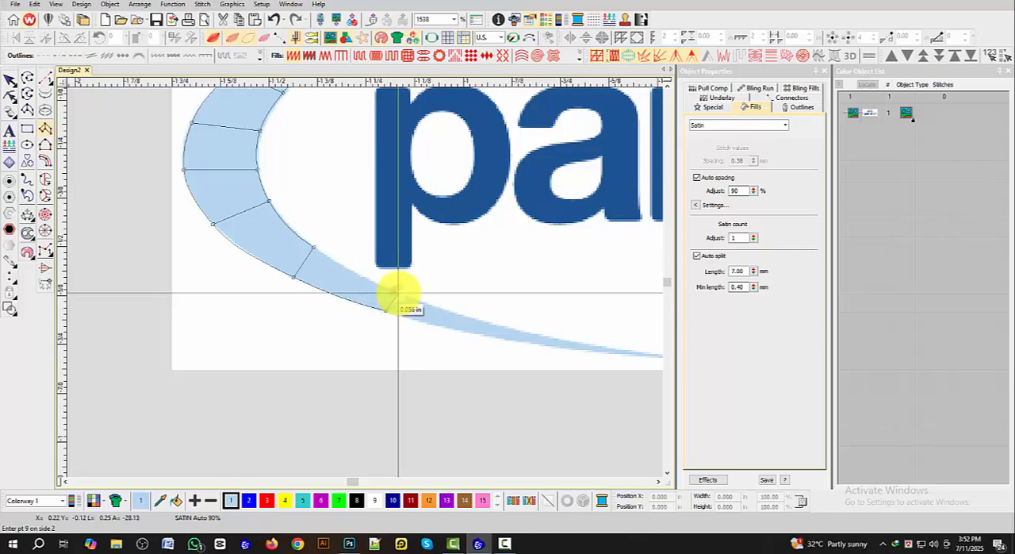
right_click(398, 292)
right_click(500, 338)
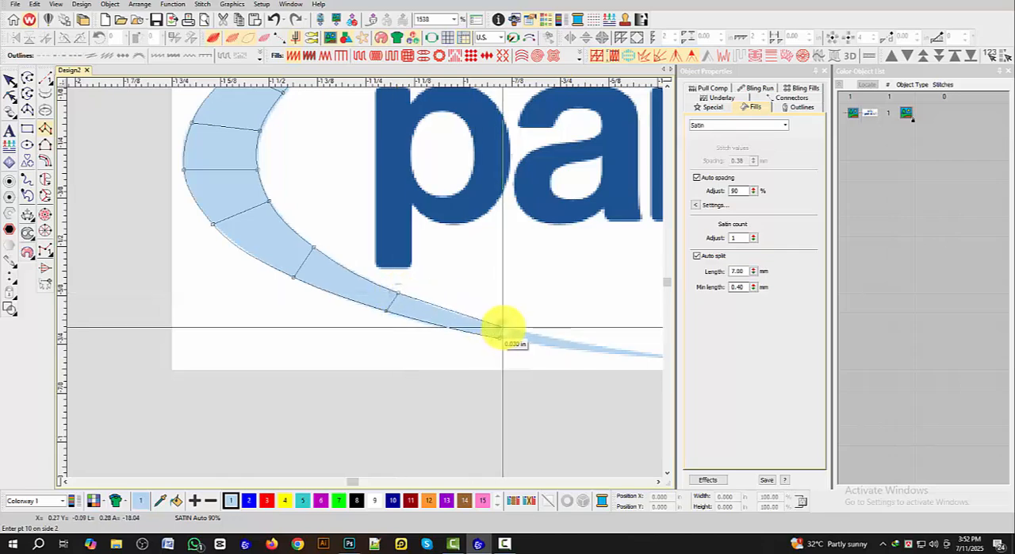
right_click(503, 327)
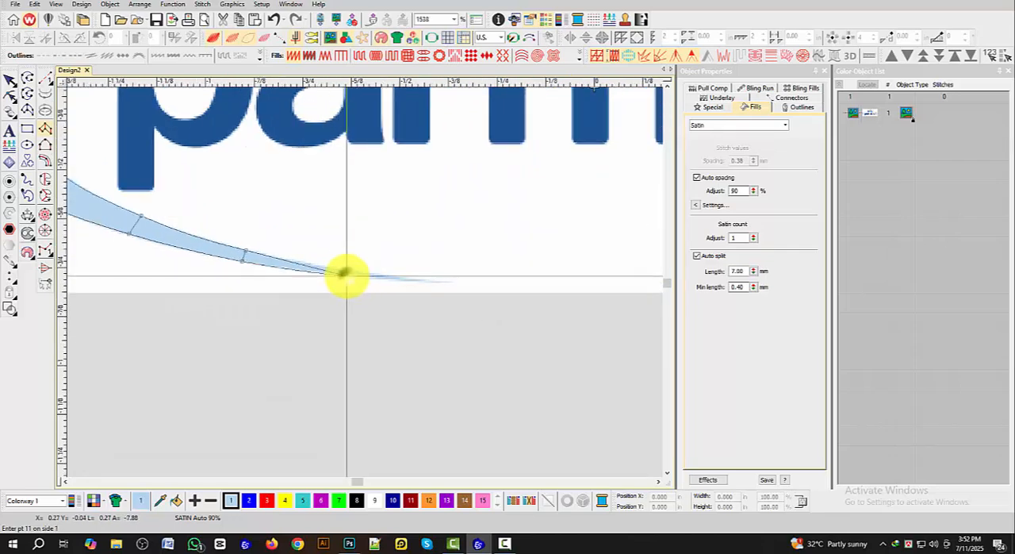
Step: Place the last point pairs at the left arc's lower tip and complete the satin column to generate its stitches
right_click(347, 277)
right_click(347, 270)
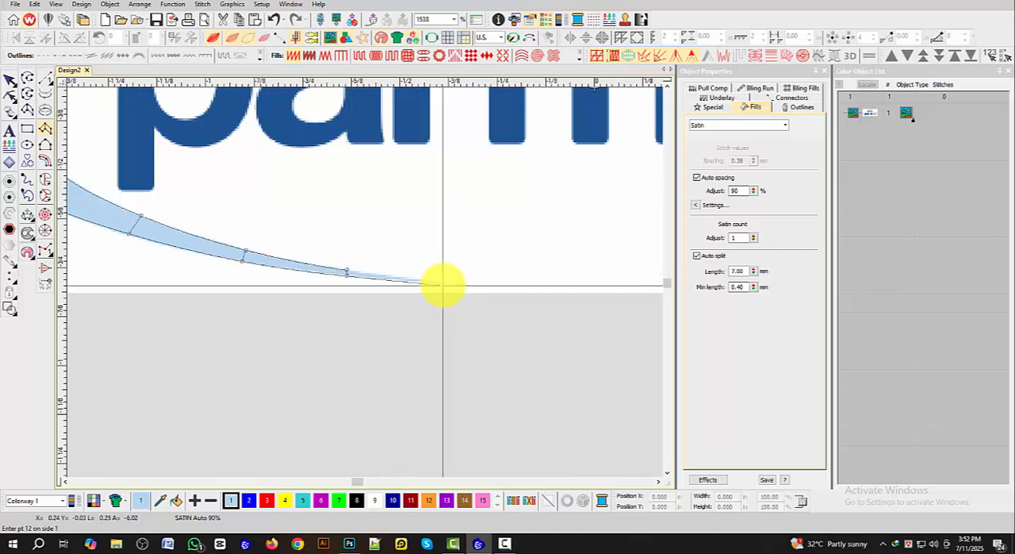
right_click(443, 284)
right_click(443, 283)
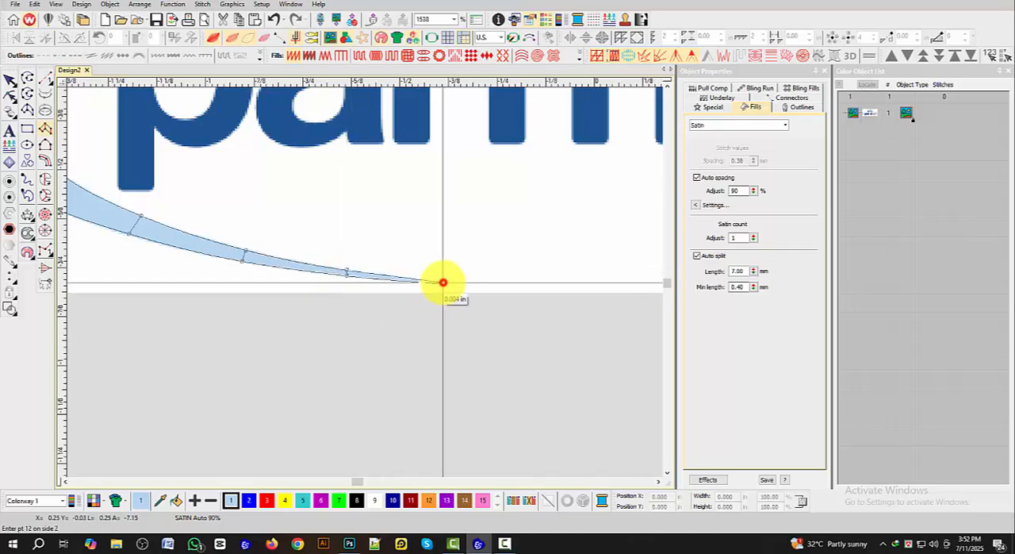
key("Return")
scroll(415, 272, "down", 5)
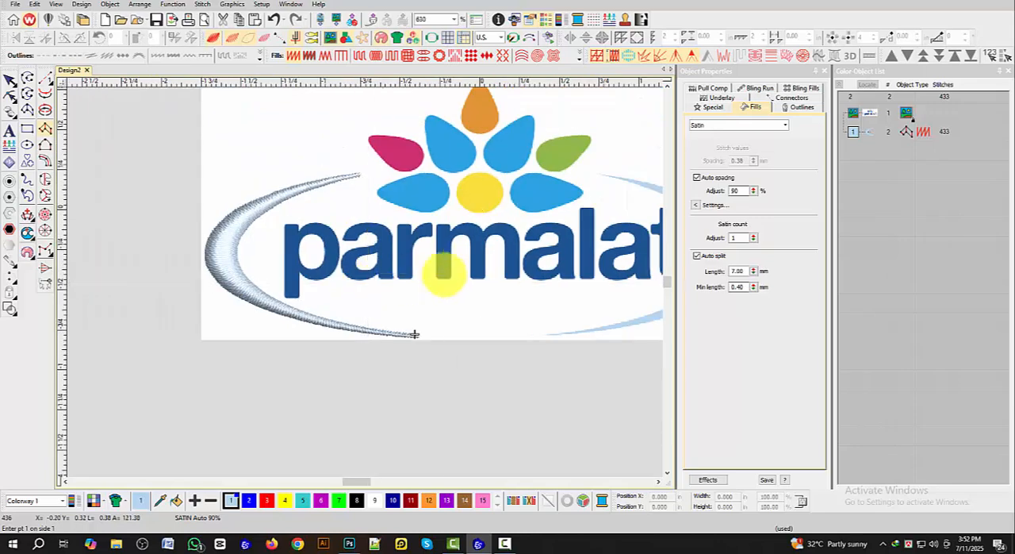
scroll(364, 251, "up", 1)
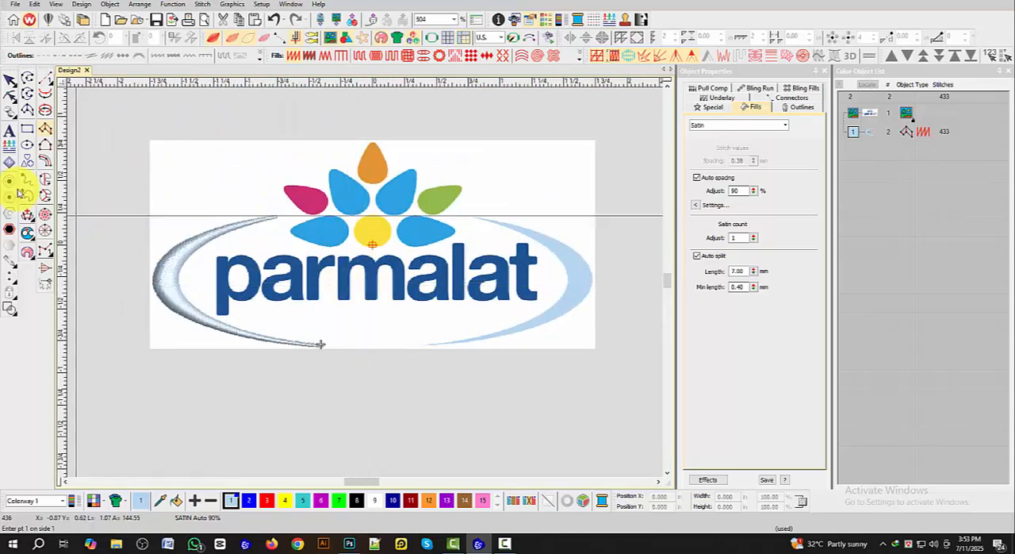
left_click(10, 82)
left_click(237, 220)
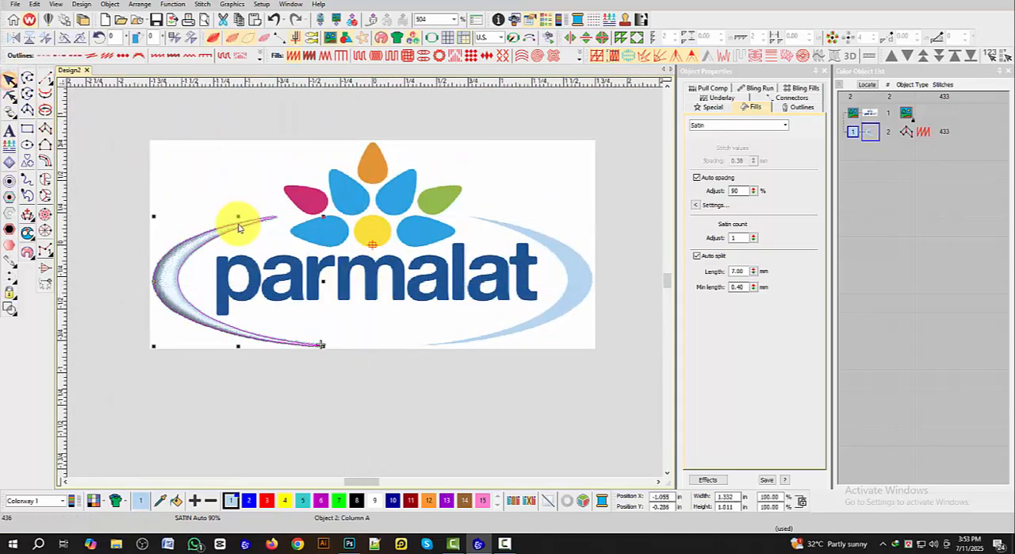
left_click(212, 150)
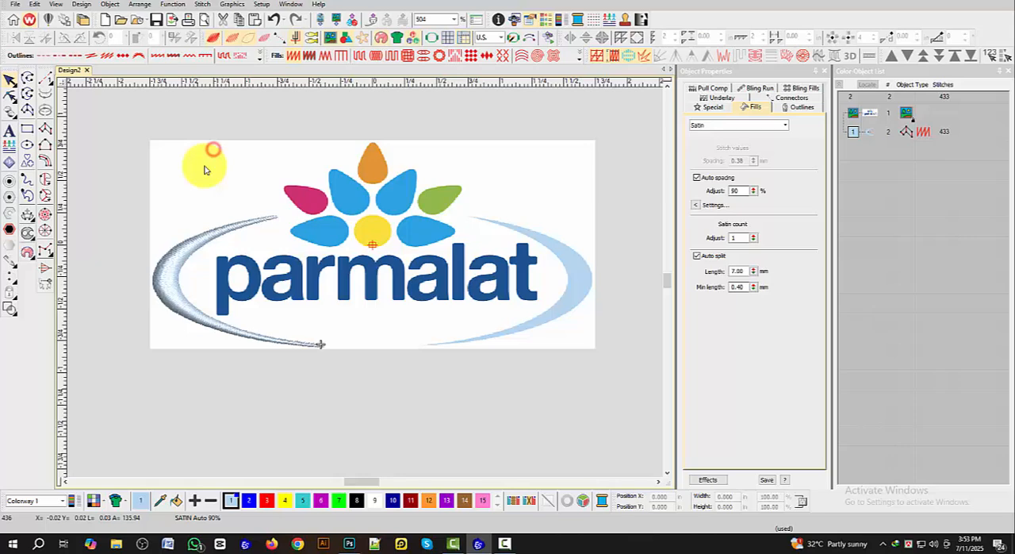
left_click(195, 245)
left_click_drag(194, 245, 387, 244)
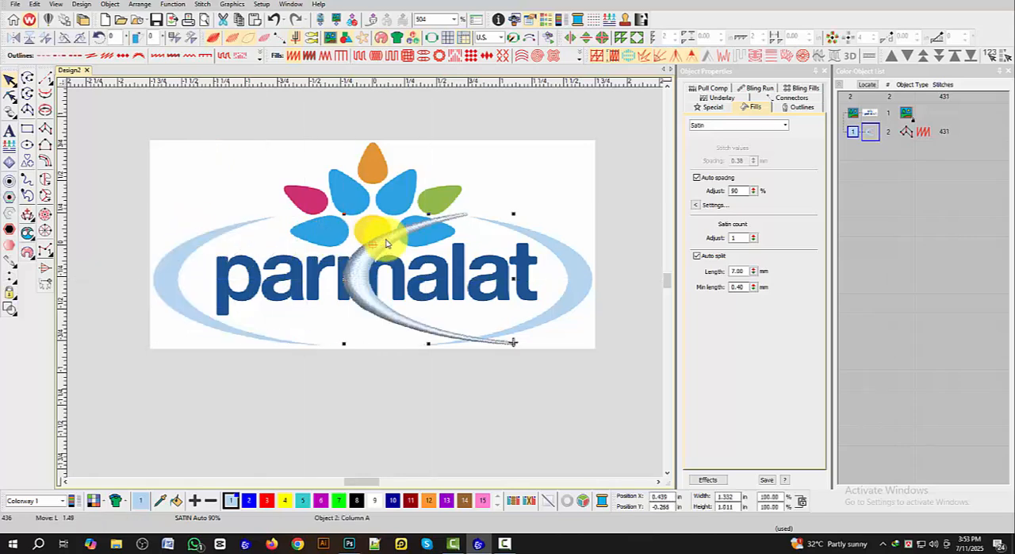
key("ctrl+z")
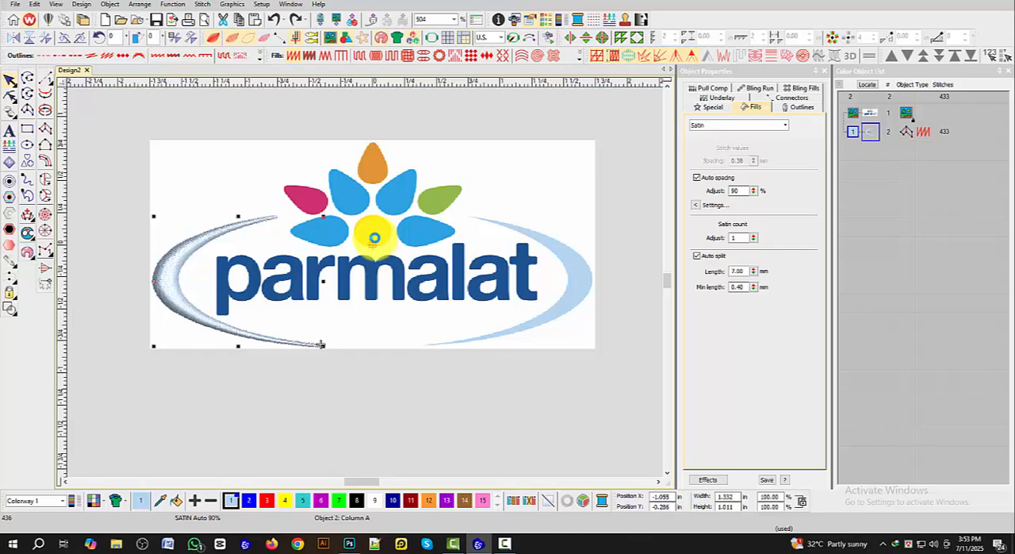
Step: Duplicate the left satin arc, mirrored horizontally, and place the copy over the right light-blue arc
left_click_drag(177, 238, 367, 254)
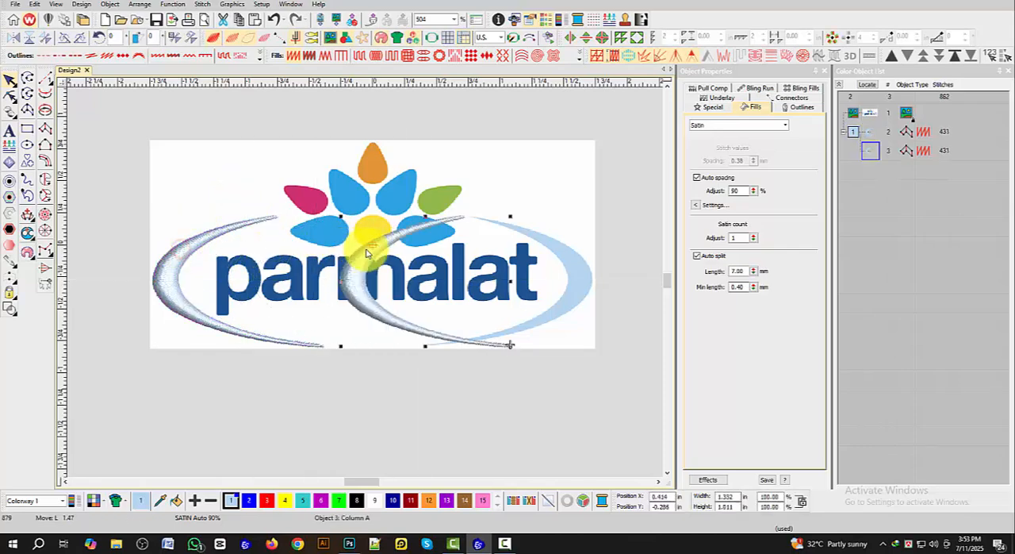
left_click(10, 40)
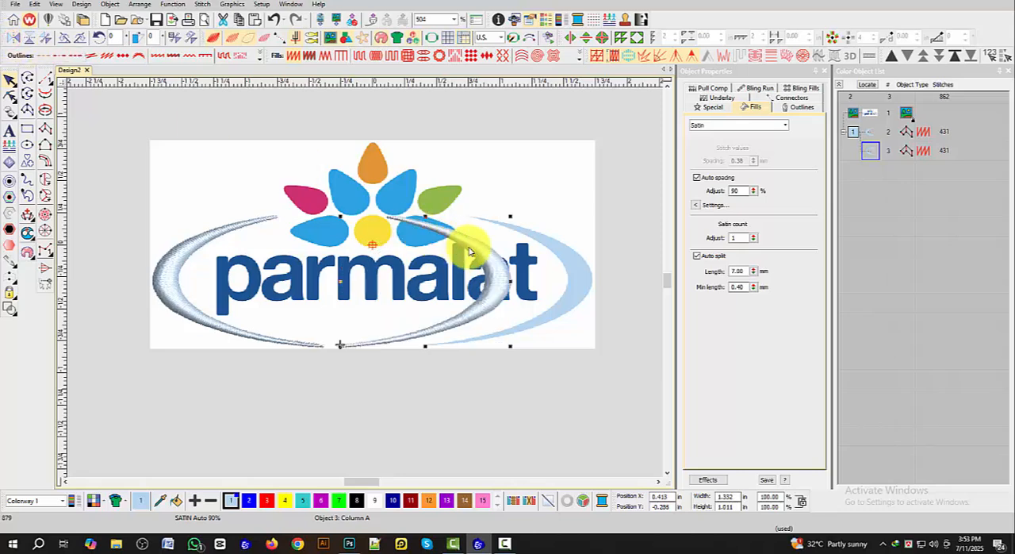
left_click_drag(492, 251, 565, 252)
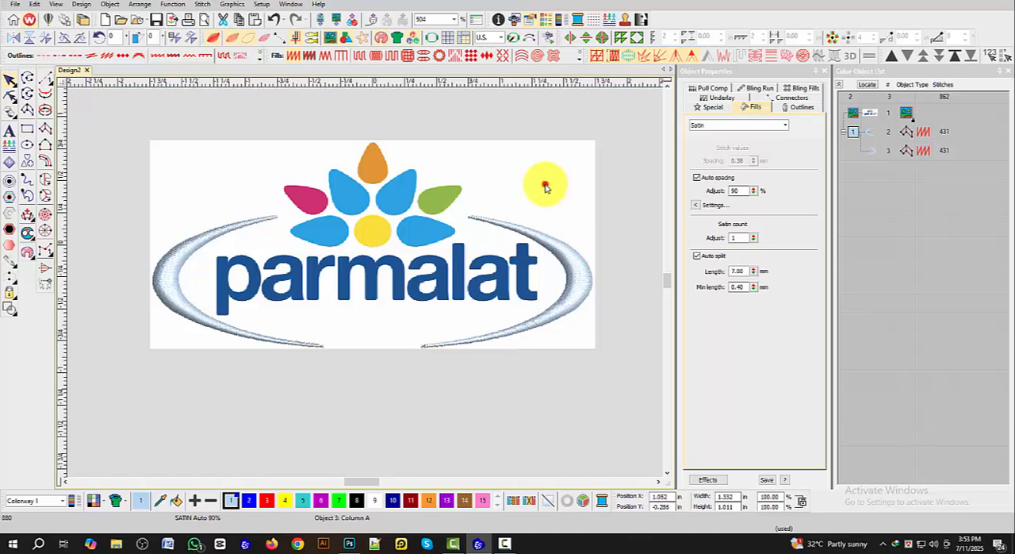
left_click(546, 187)
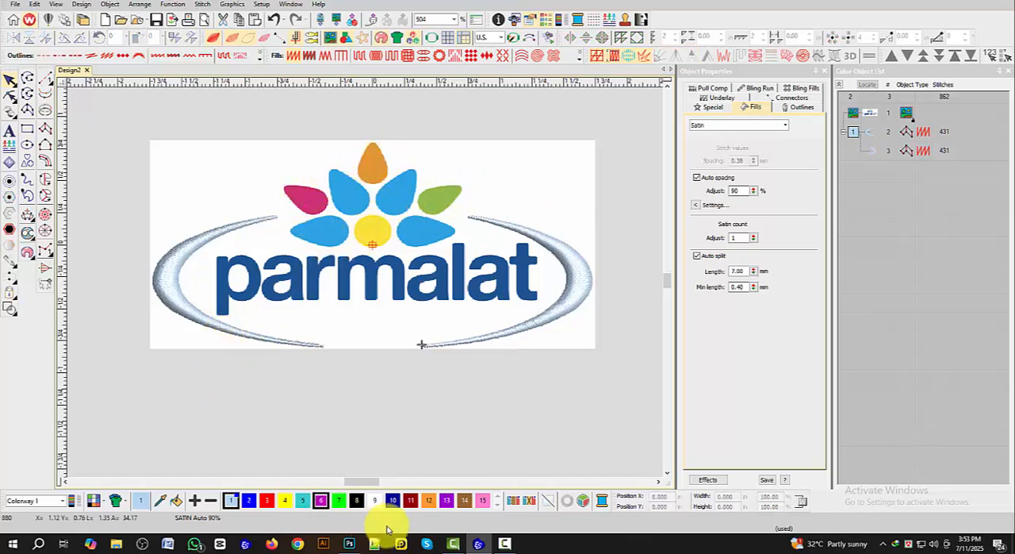
Step: Switch to Photoshop, sample the magenta petal's colour for its RGB values, and return to the embroidery design
left_click(349, 543)
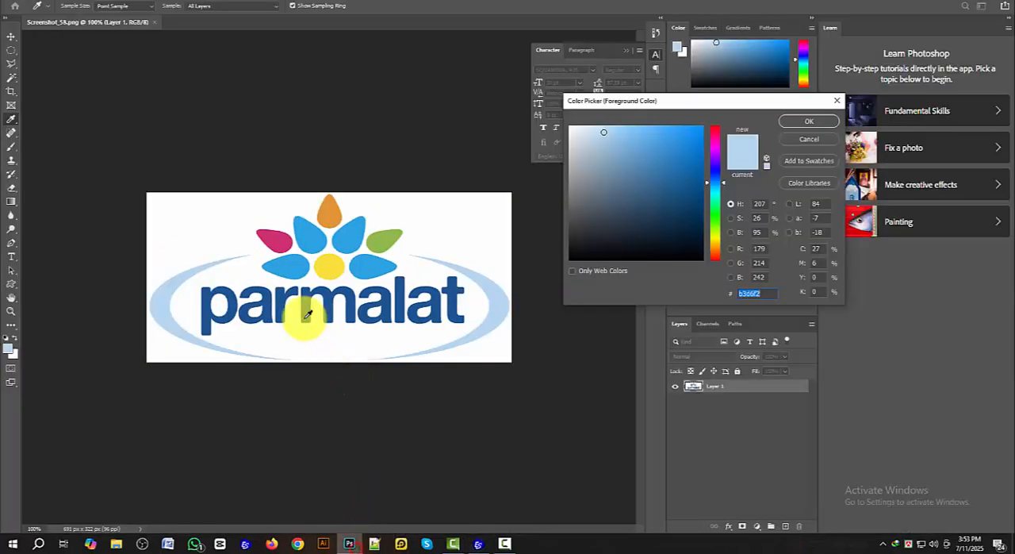
left_click(277, 243)
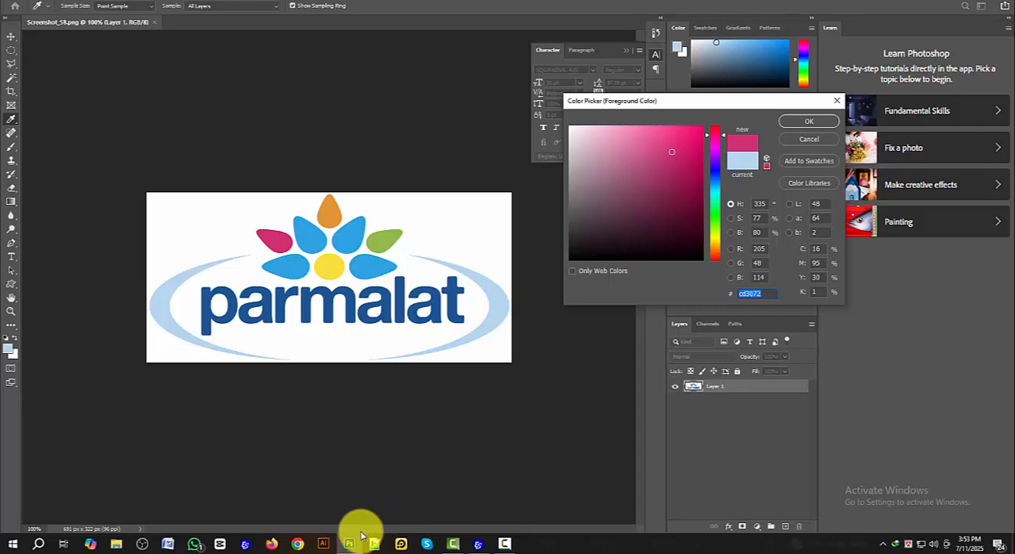
left_click(478, 544)
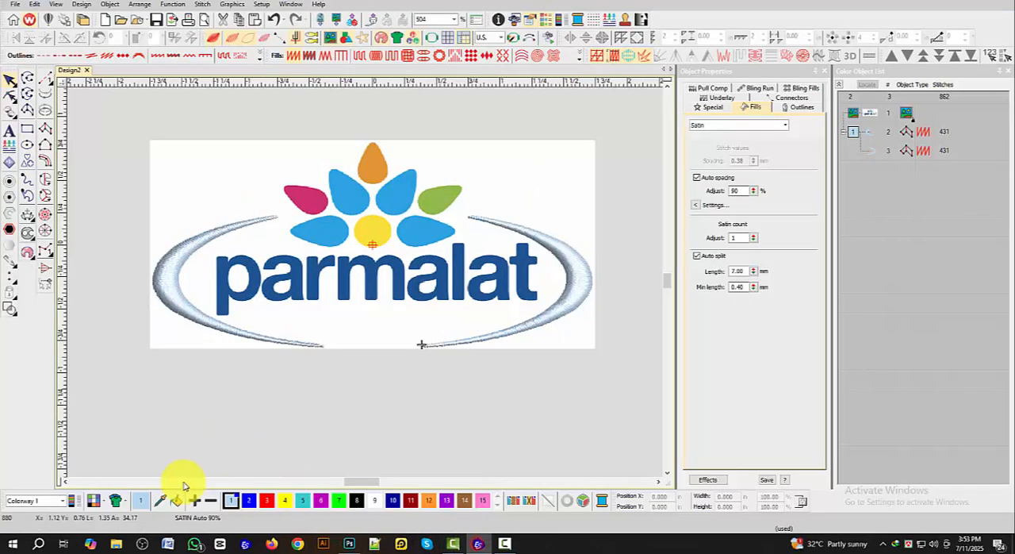
Step: Set thread colour 2 to the magenta petal's RGB values, red 205, green 48, blue 114, rechecking them in Photoshop
double_click(247, 500)
left_click(482, 237)
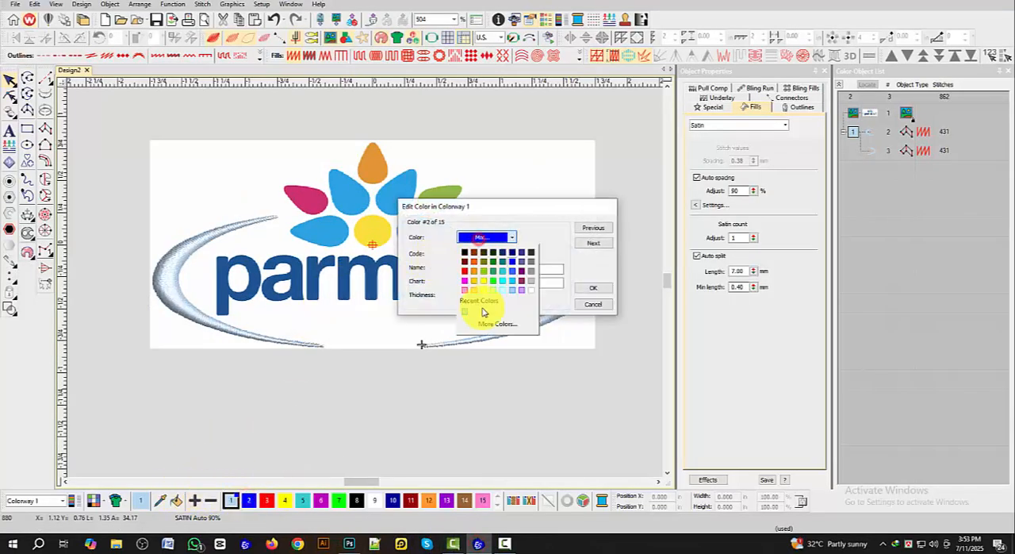
left_click(482, 324)
left_click(459, 187)
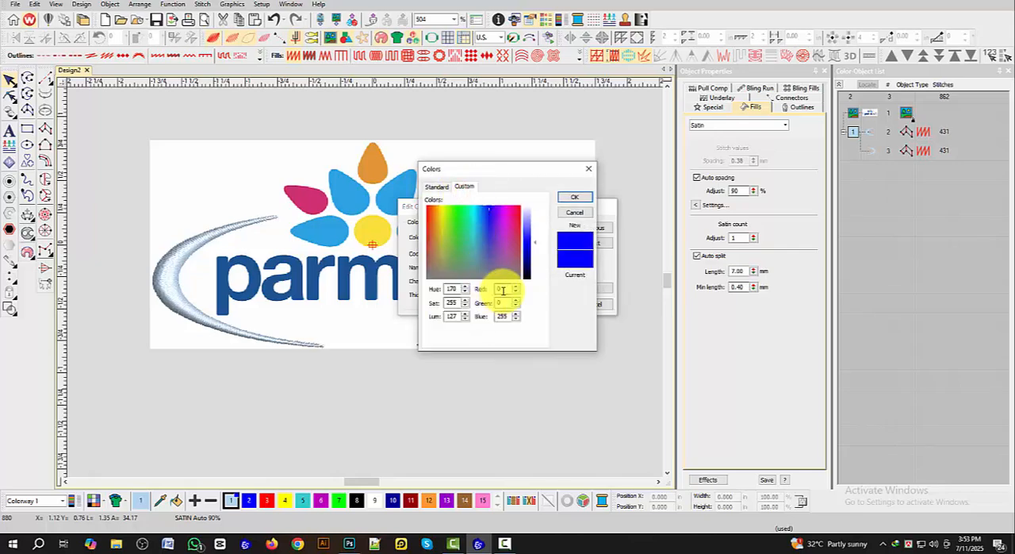
left_click(491, 291)
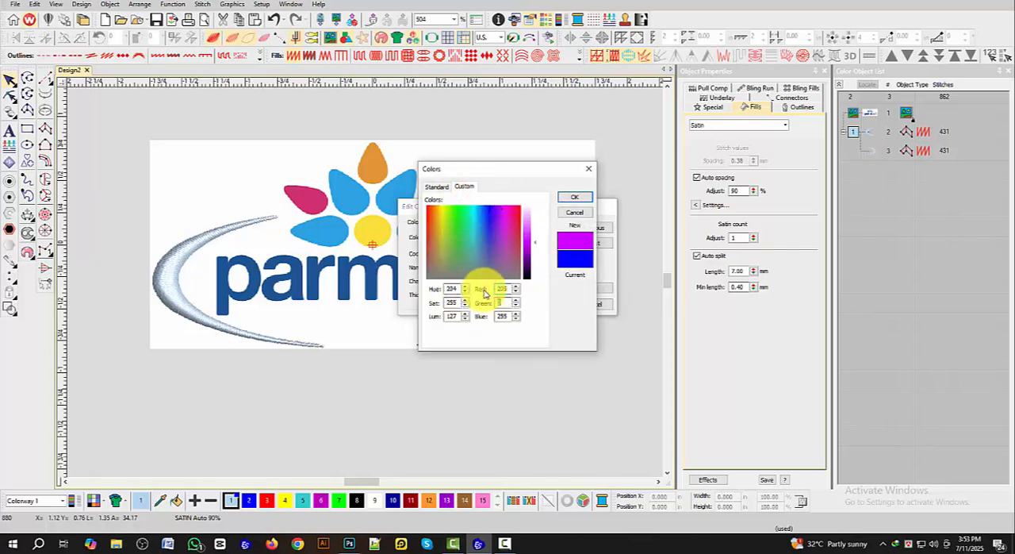
left_click(350, 544)
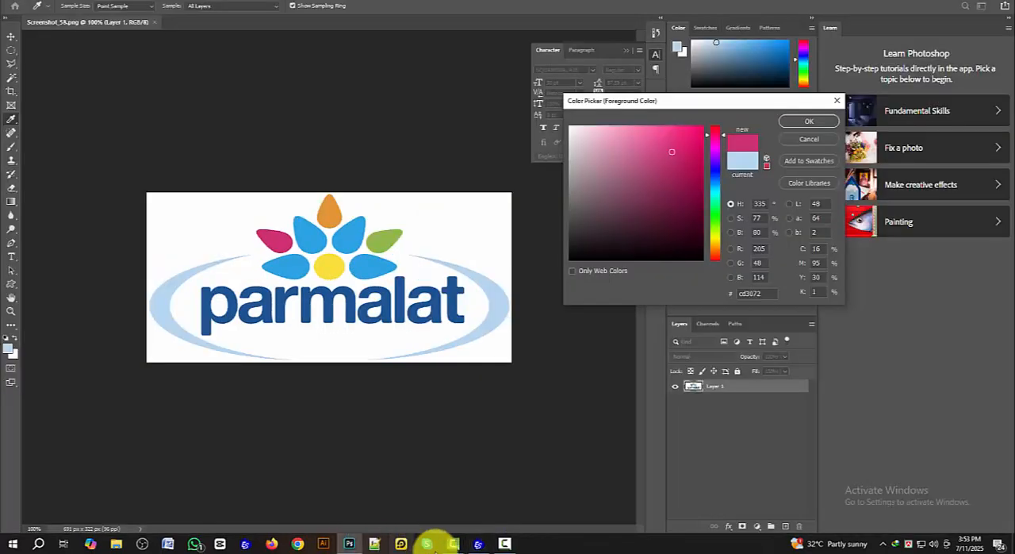
left_click(478, 543)
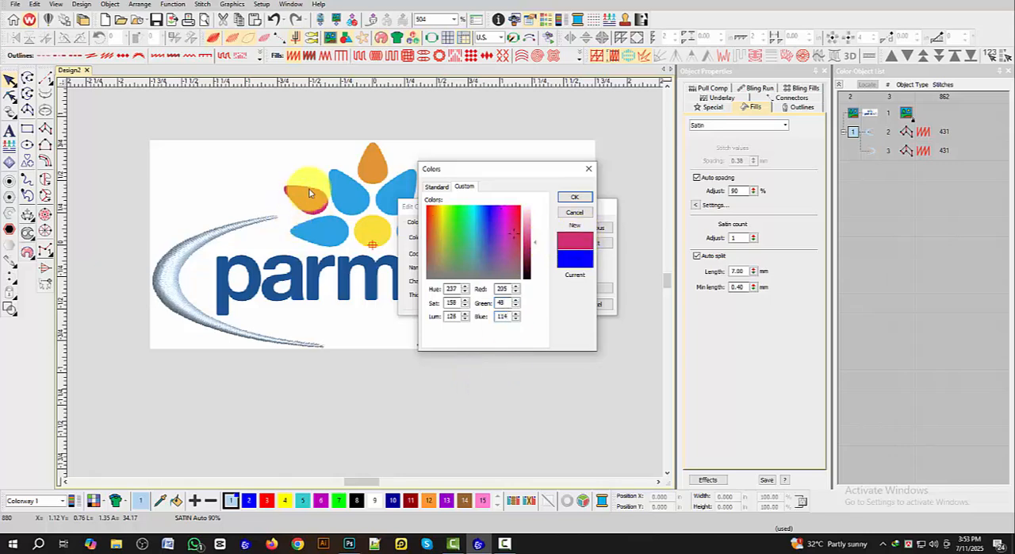
left_click(574, 197)
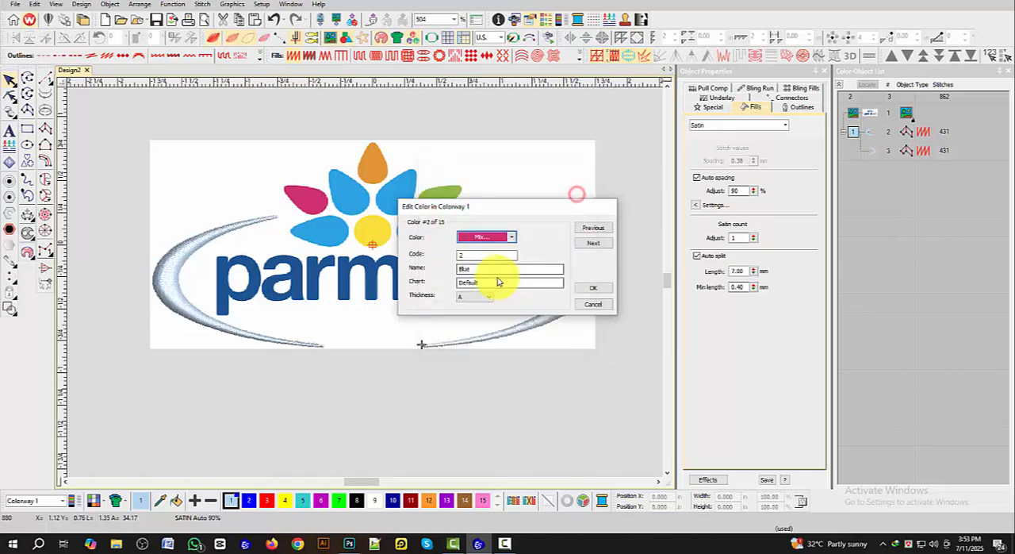
double_click(482, 270)
left_click(587, 288)
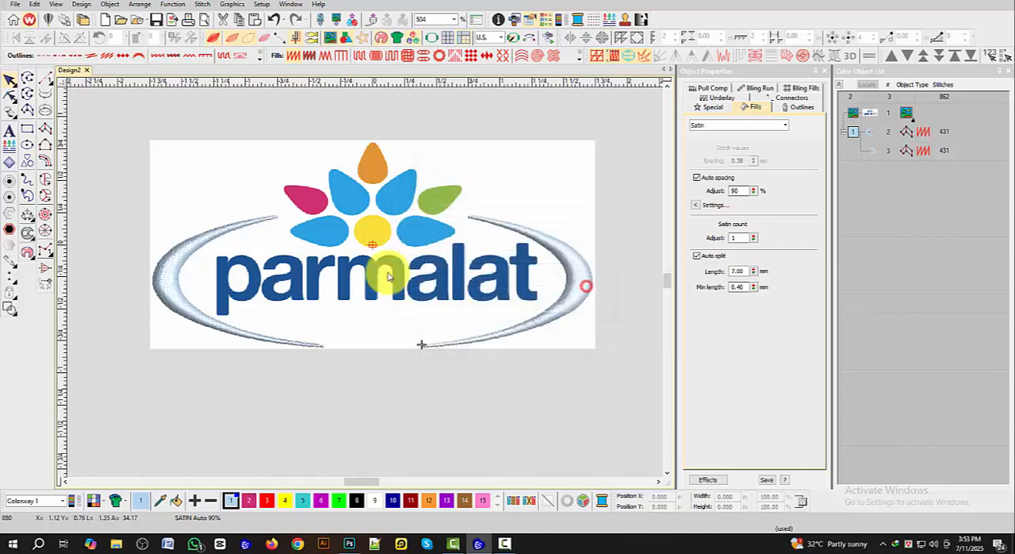
Step: Start a satin column with Smart Corners in thread colour 2 at the magenta petal's pointed tip, placing paired points along its edges
left_click(44, 129)
left_click(644, 56)
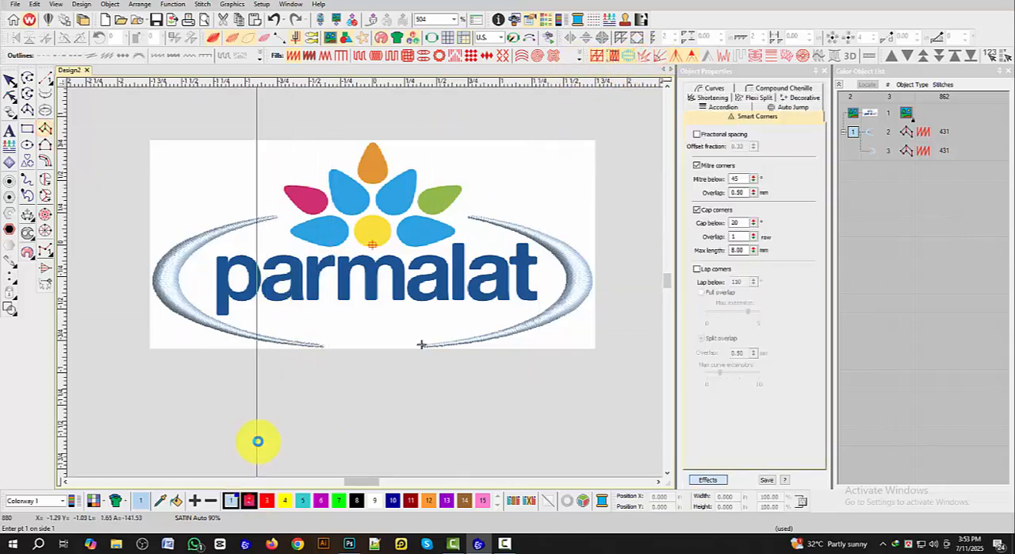
scroll(294, 223, "up", 5)
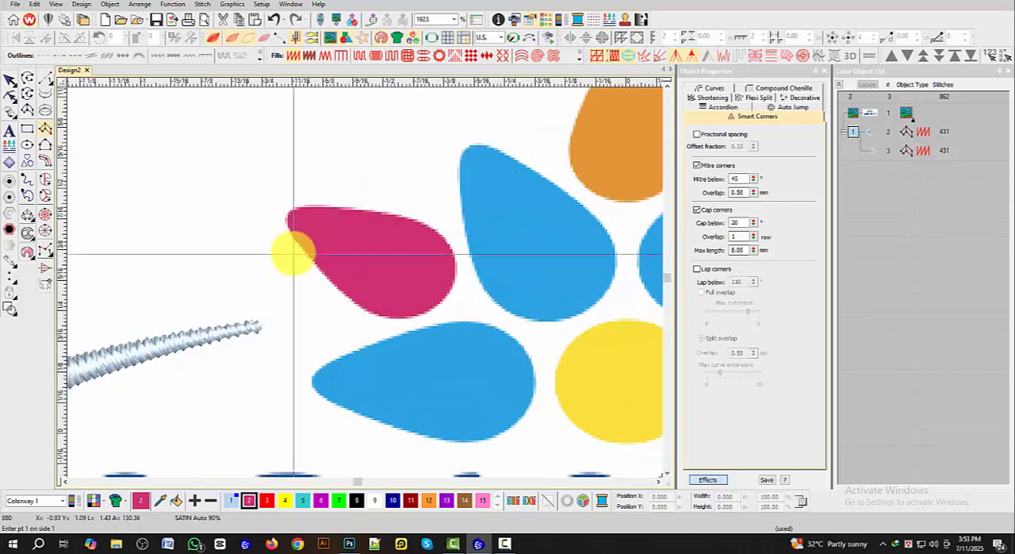
scroll(295, 251, "up", 2)
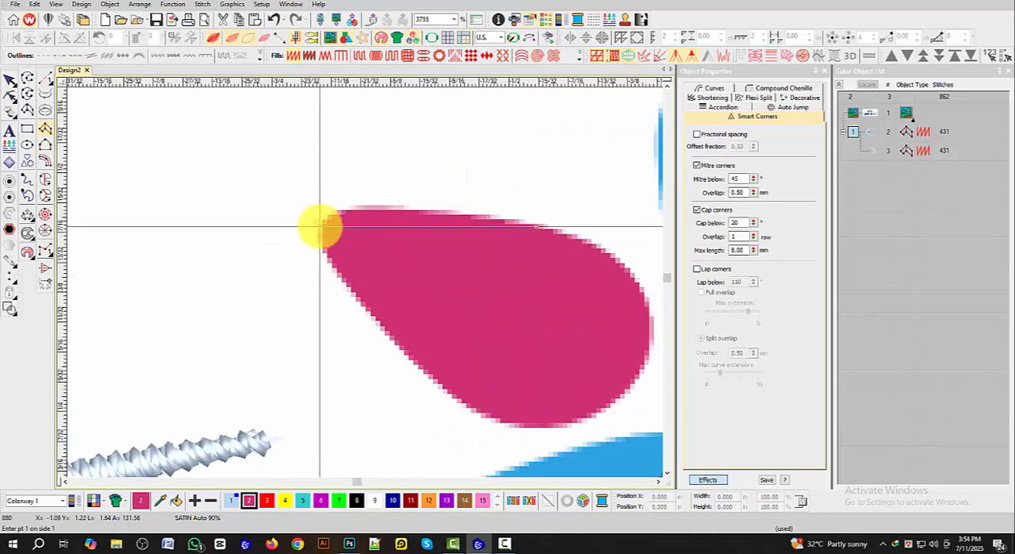
left_click(320, 227)
left_click(324, 217)
left_click(323, 247)
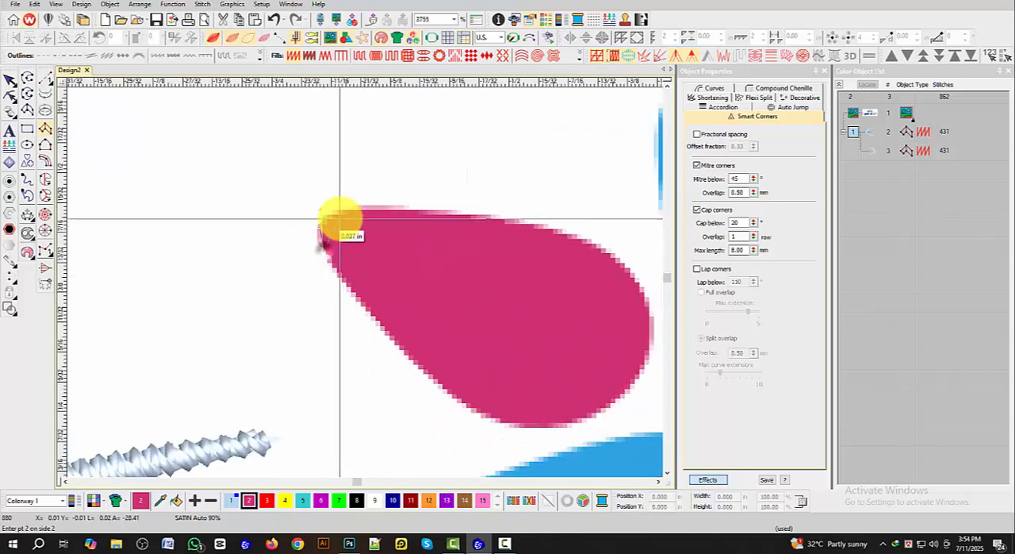
left_click(353, 300)
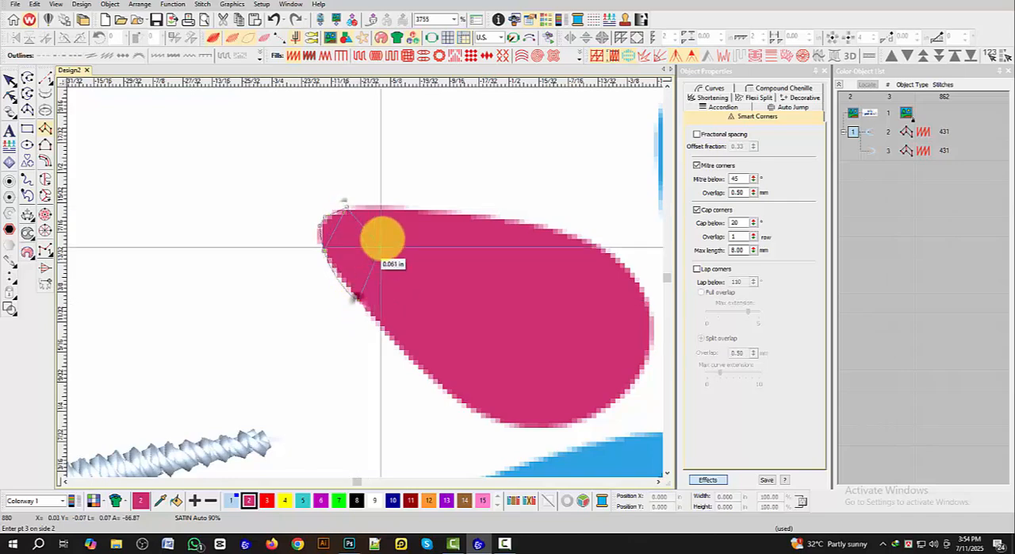
left_click(400, 206)
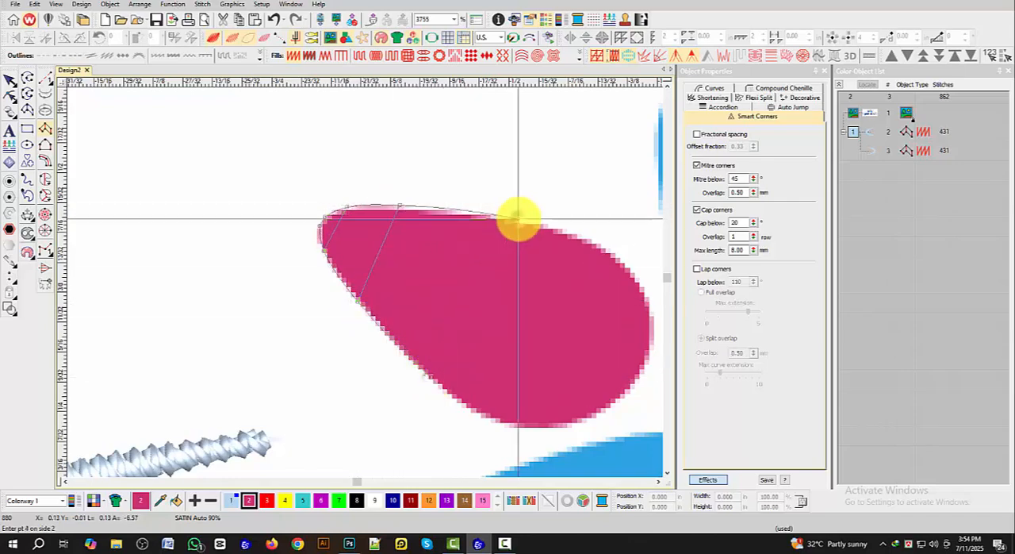
Step: Continue the magenta petal's satin column with point pairs around its rounded end and complete it to generate the stitches
scroll(519, 217, "down", 1)
left_click(323, 391)
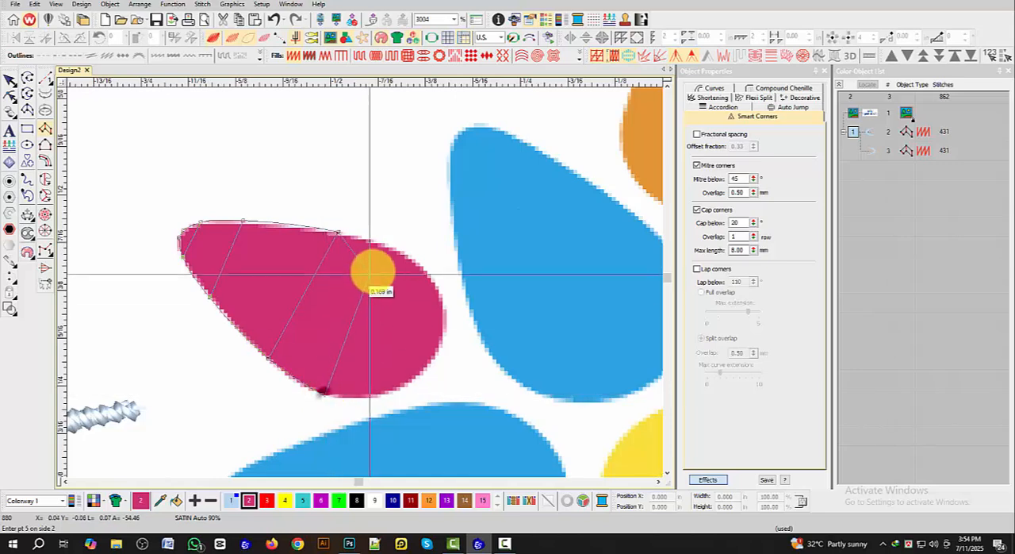
left_click(399, 253)
left_click(389, 388)
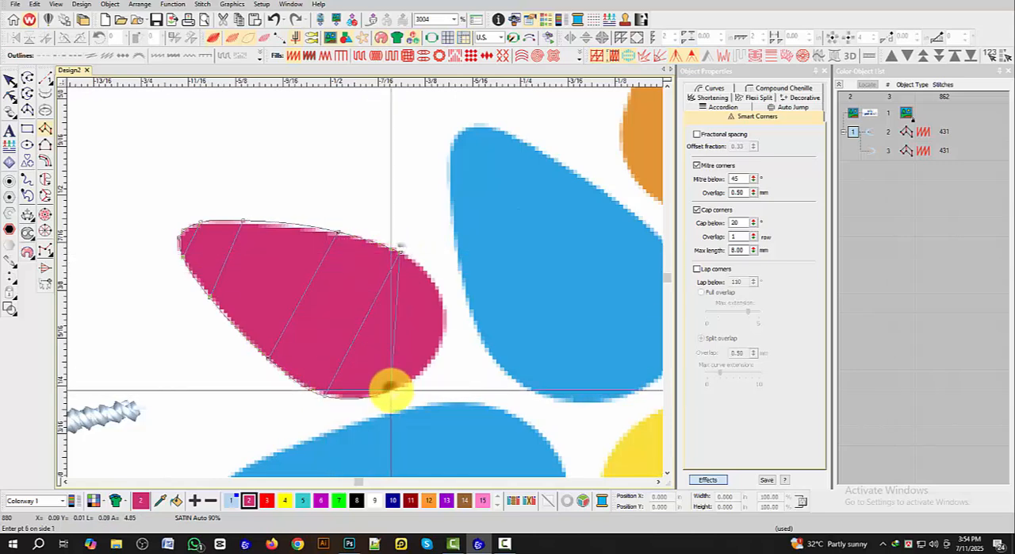
left_click(432, 290)
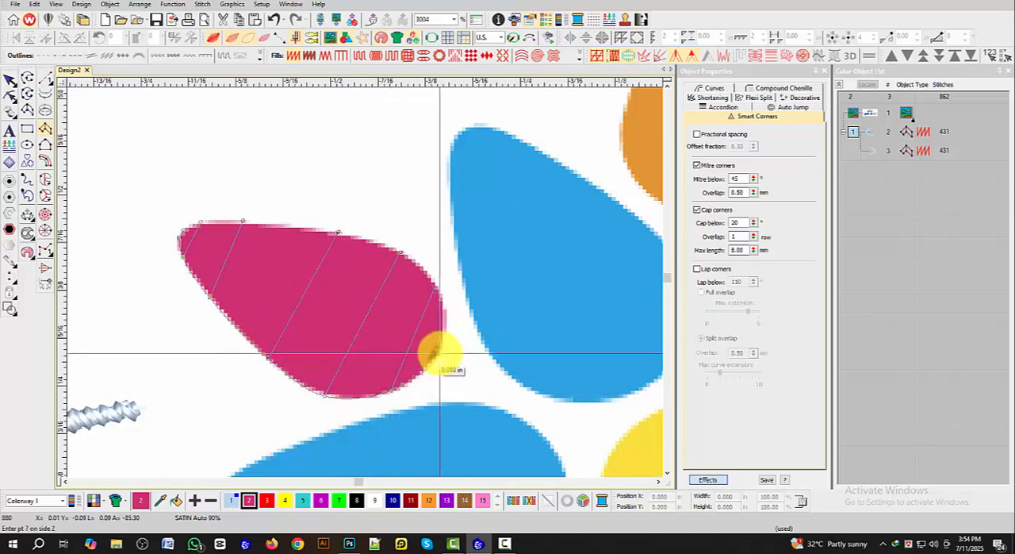
key("Return")
scroll(436, 346, "down", 3)
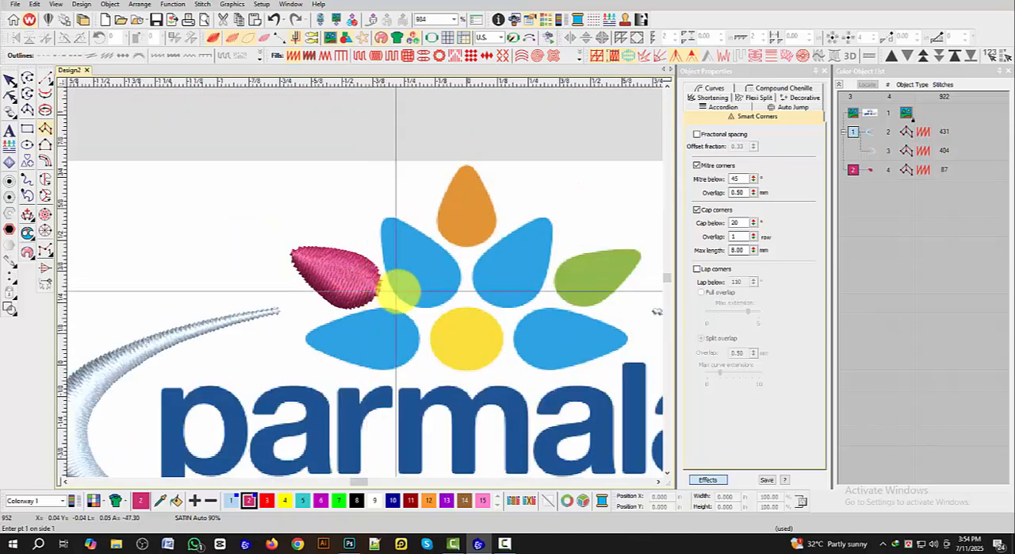
scroll(394, 291, "down", 2)
left_click(10, 79)
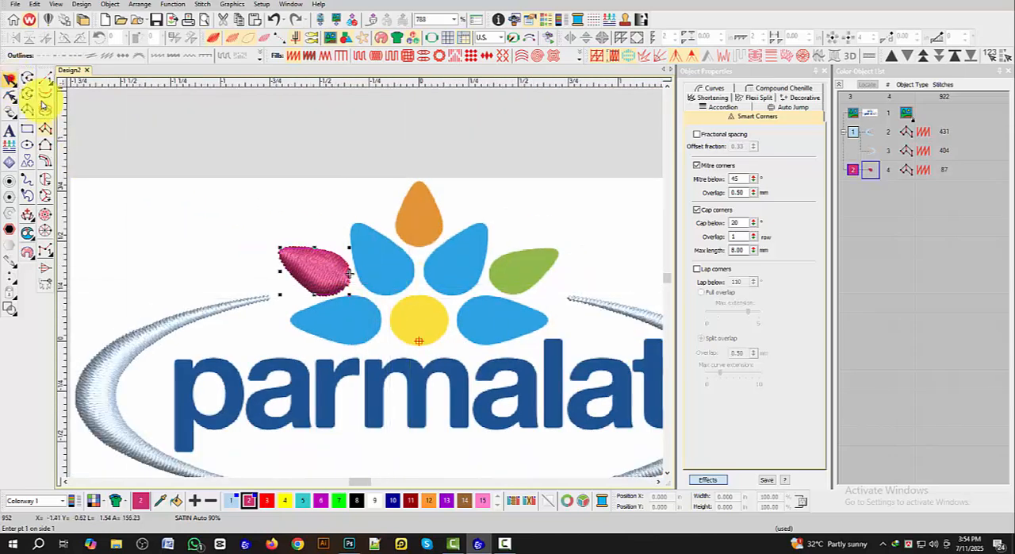
left_click(346, 170)
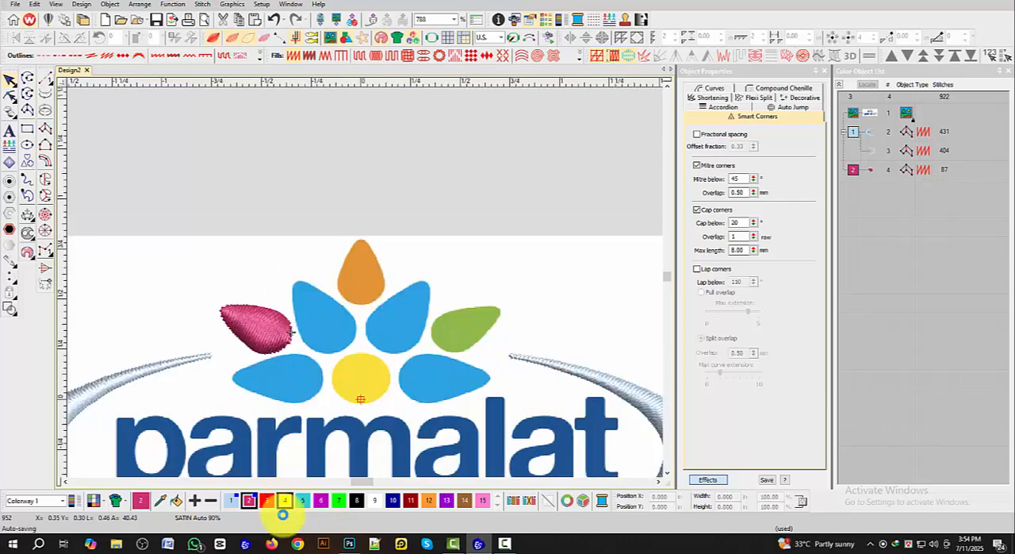
Step: Switch to Photoshop, sample the orange petal's colour for its RGB values, and return to the embroidery design
left_click(349, 543)
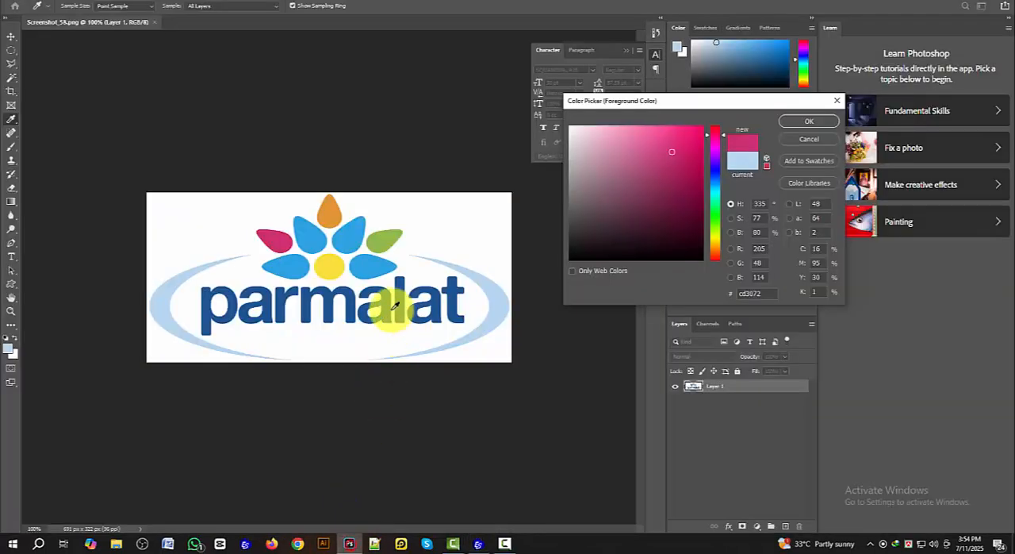
left_click(326, 209)
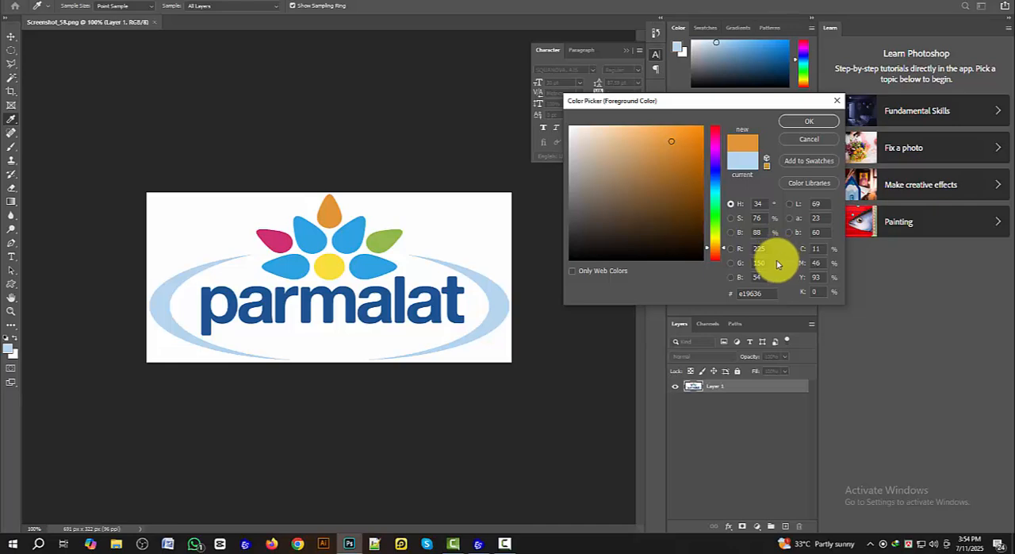
left_click(476, 542)
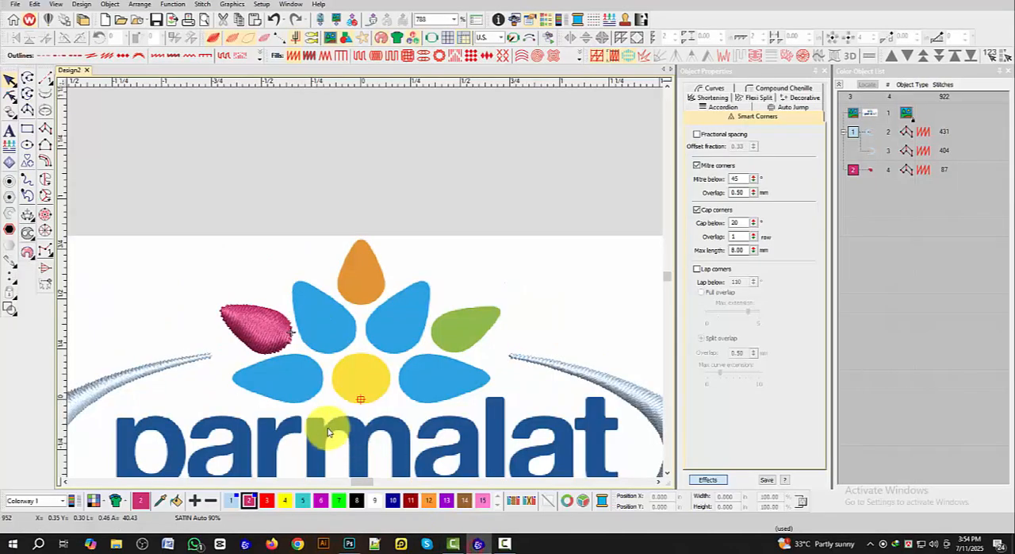
Step: Set thread colour 3 to an orange of red 225, green 125, blue 54, rechecking the sampled petal's values in Photoshop
double_click(267, 502)
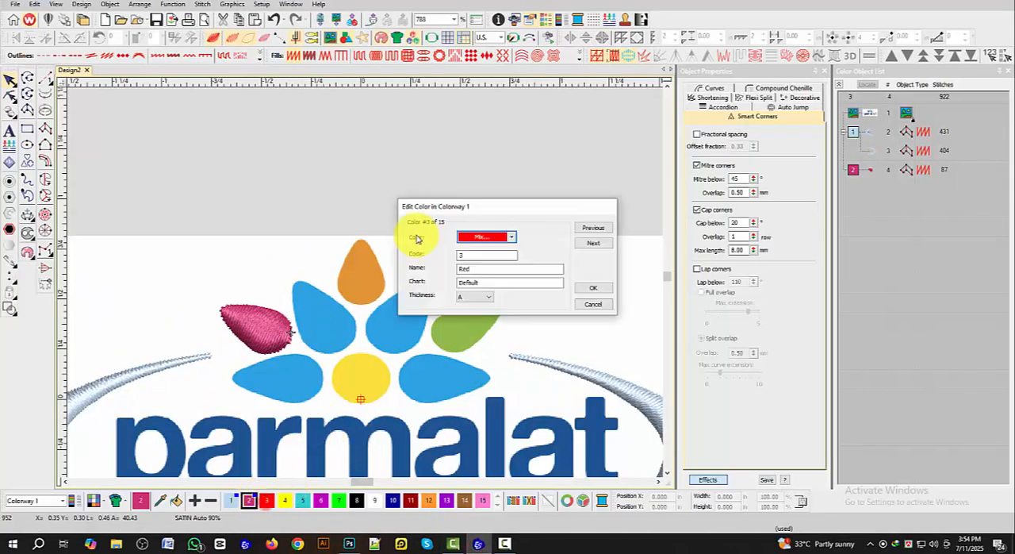
left_click(465, 234)
left_click(486, 324)
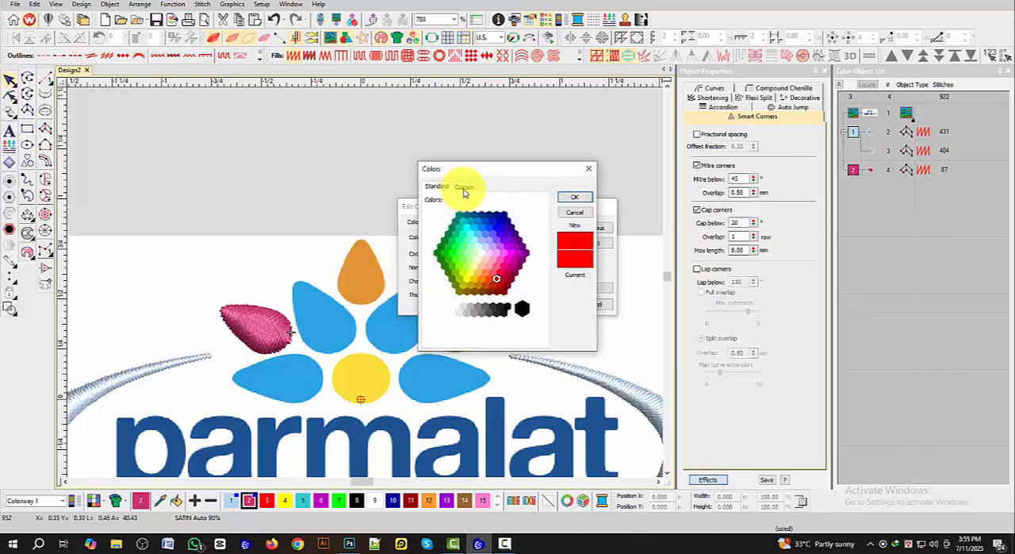
left_click(464, 187)
double_click(505, 290)
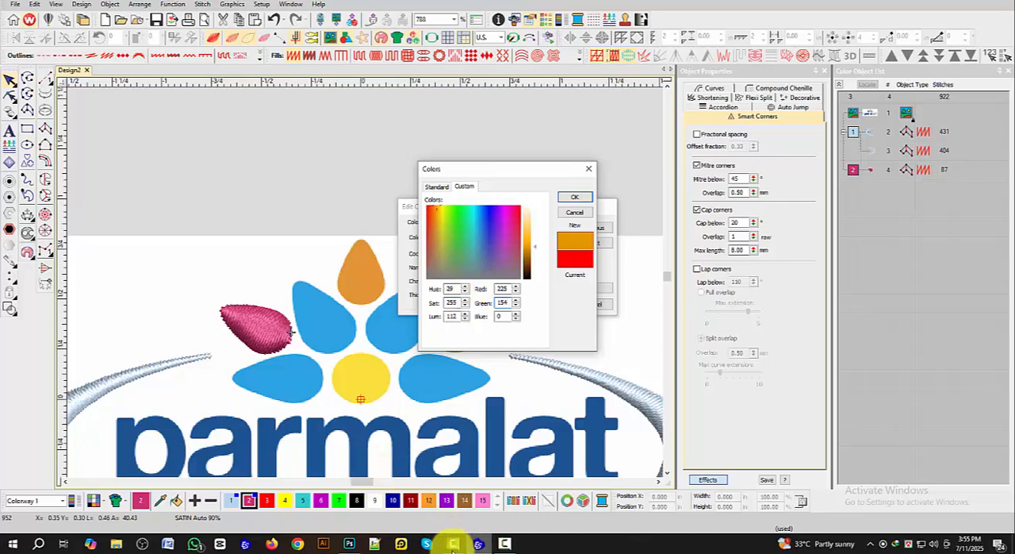
left_click(353, 544)
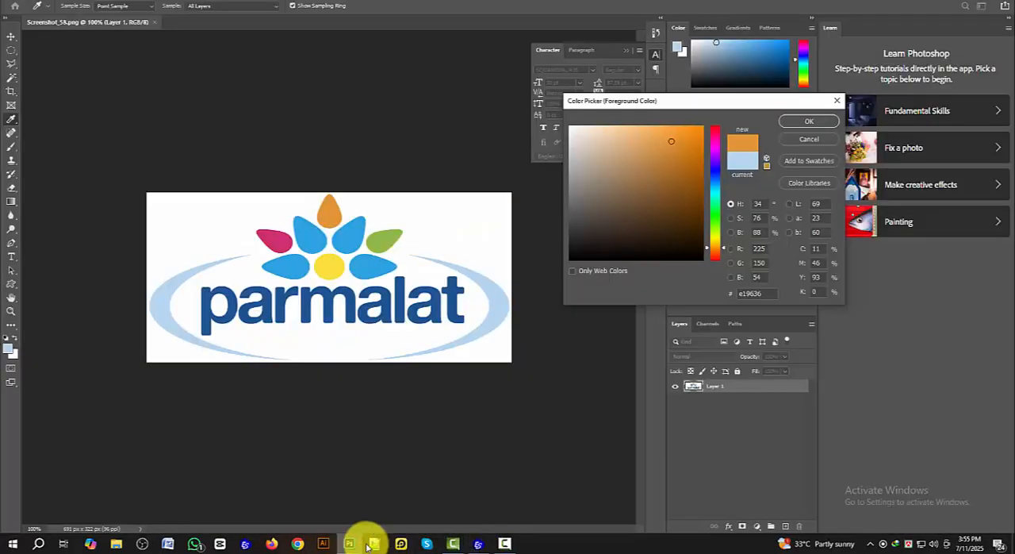
left_click(479, 543)
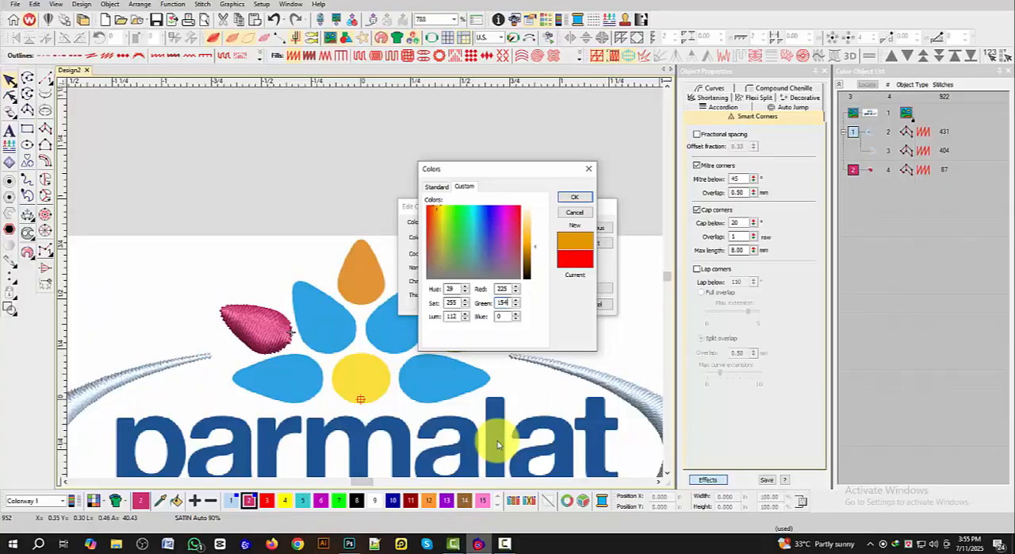
double_click(505, 301)
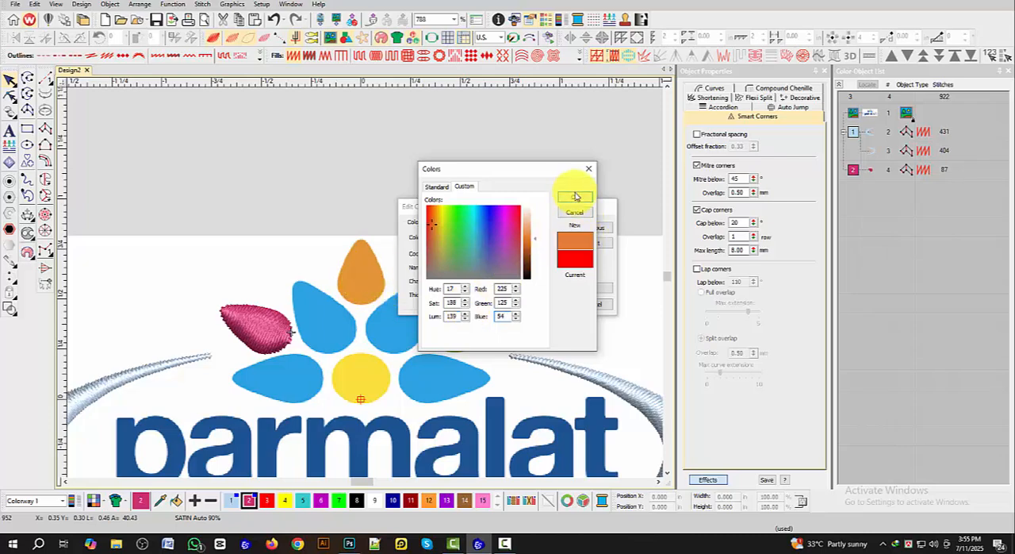
left_click(574, 196)
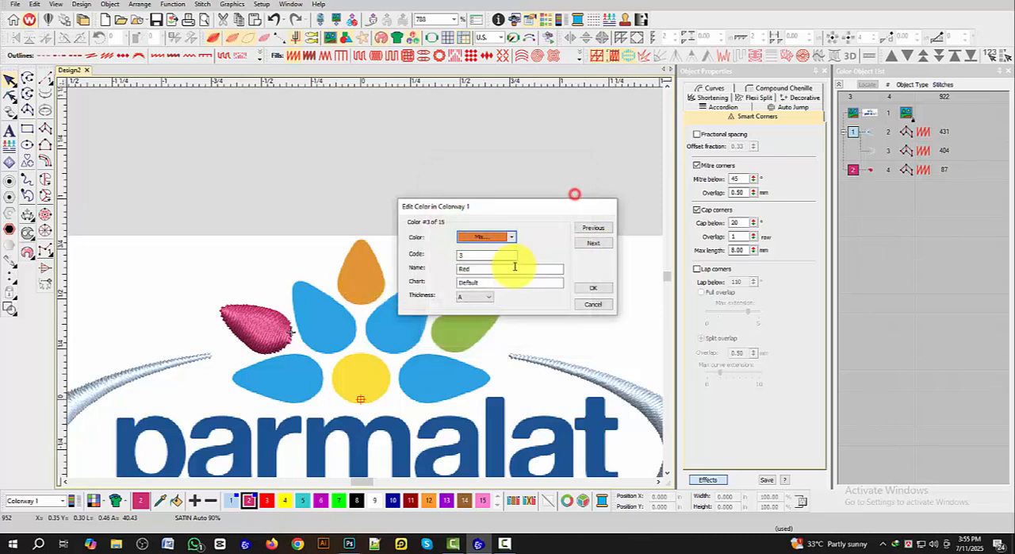
left_click(592, 288)
Step: Start a satin column in thread colour 3 at the orange petal's tip, placing paired points down its upper edges
scroll(339, 275, "up", 2)
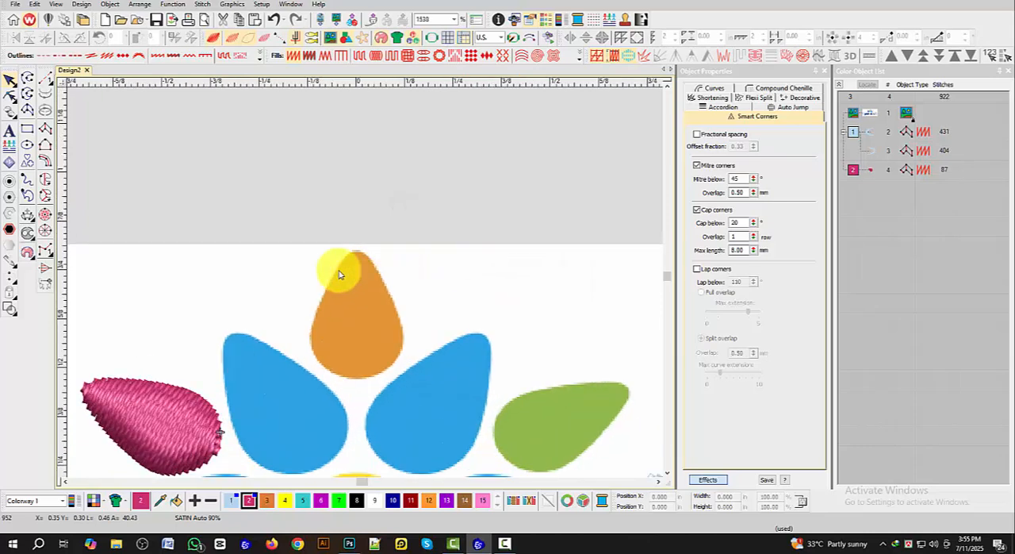
left_click(45, 128)
left_click(267, 500)
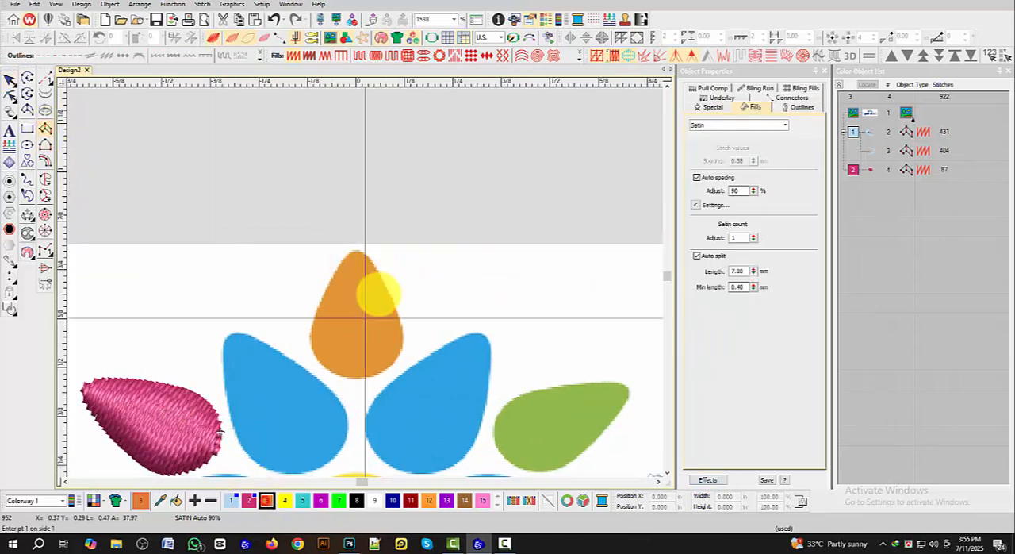
scroll(360, 275, "up", 2)
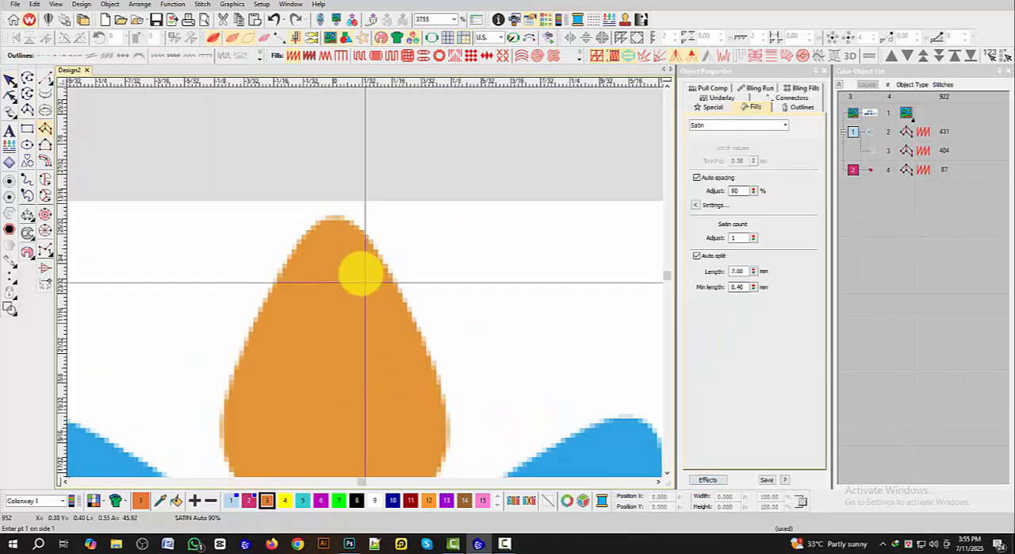
left_click(338, 215)
left_click(312, 226)
left_click(361, 227)
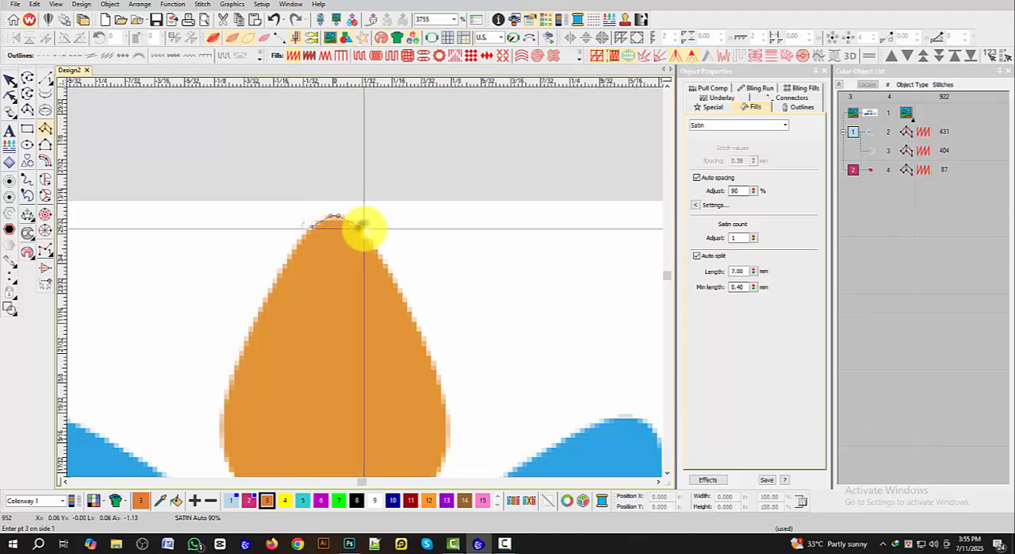
left_click(266, 299)
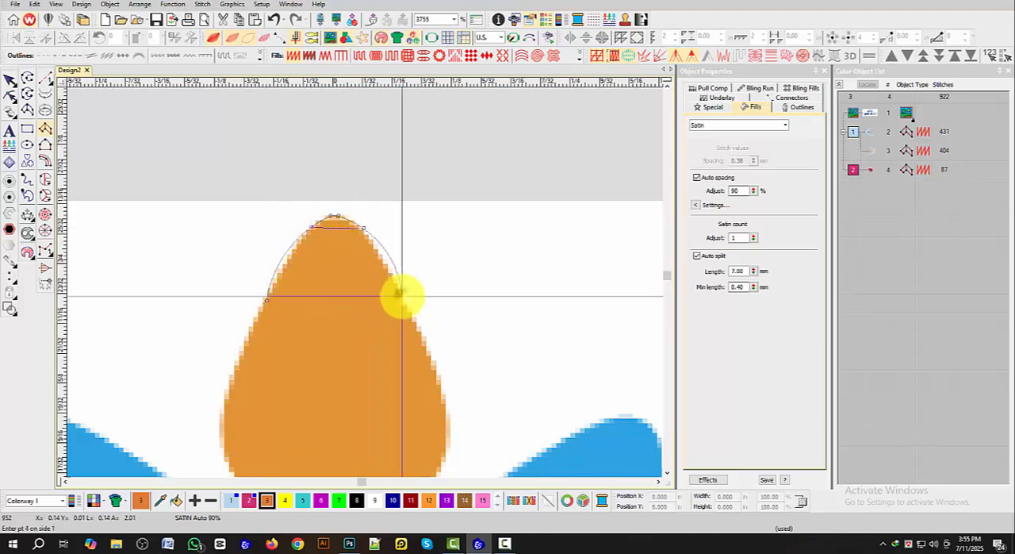
Step: Continue the orange petal's satin column with point pairs around its rounded base and complete it to generate the stitches
scroll(402, 295, "down", 1)
left_click(243, 340)
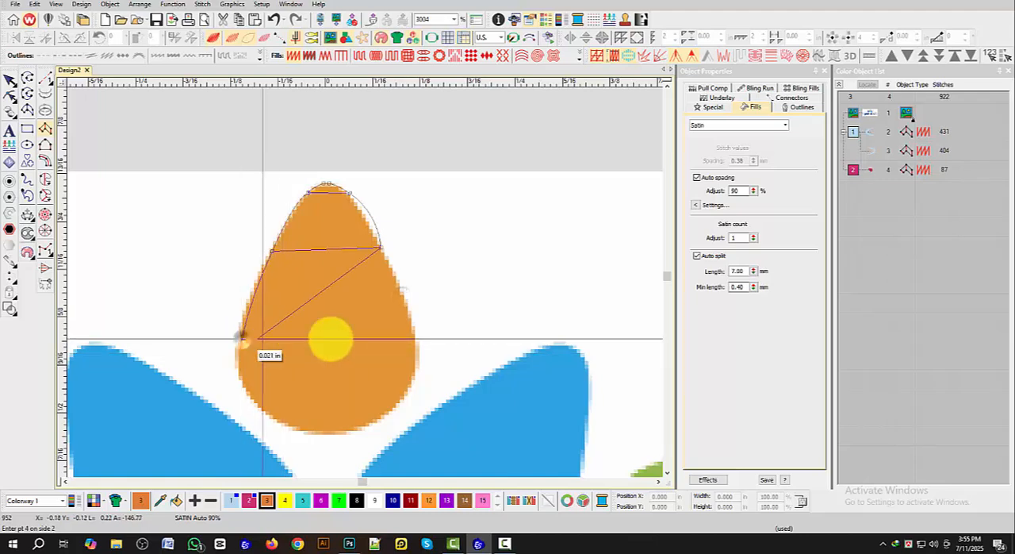
left_click(409, 339)
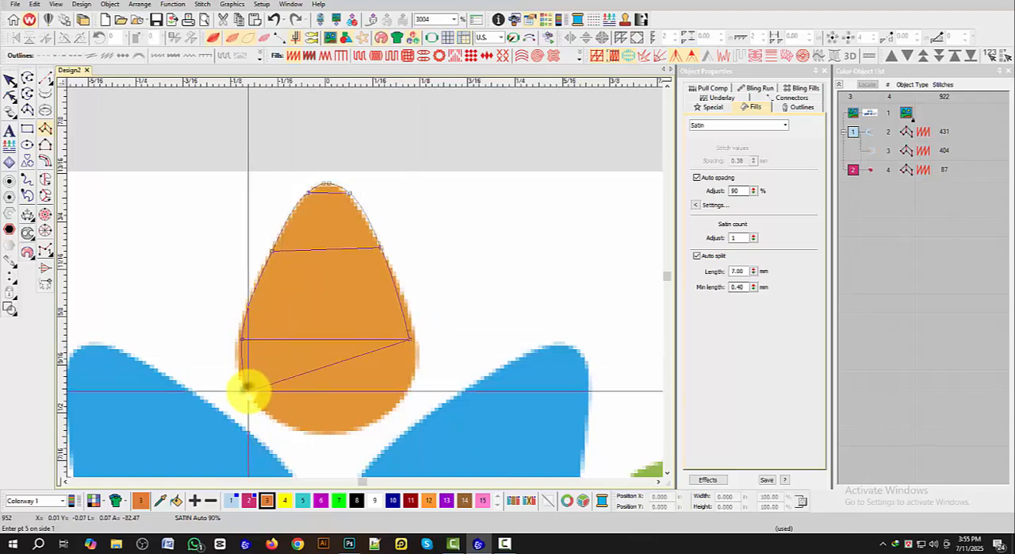
left_click(404, 382)
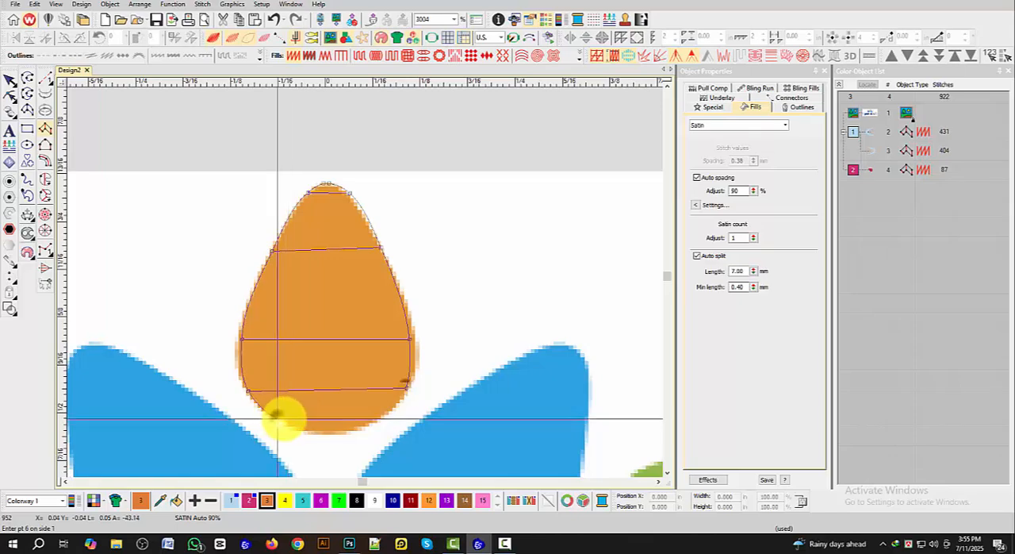
left_click(374, 416)
left_click(326, 432)
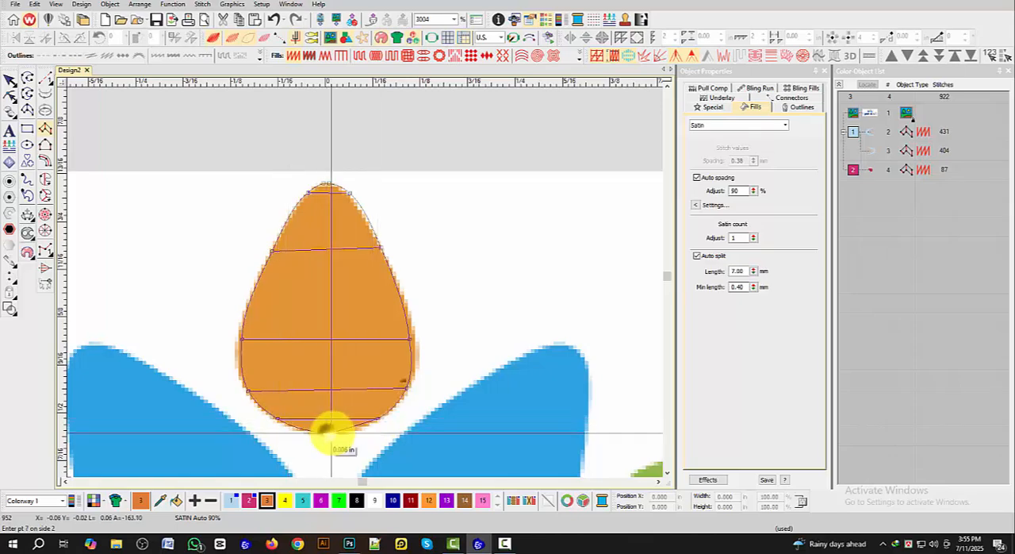
key("Return")
scroll(334, 431, "down", 5)
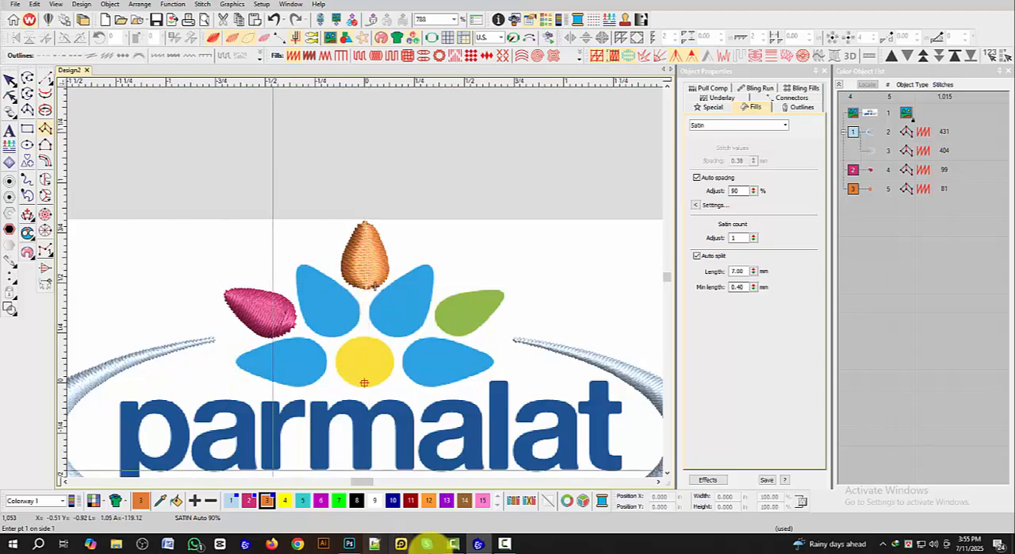
Step: Switch to Photoshop, sample the green petal's colour for its RGB values, and return to the embroidery design
left_click(349, 544)
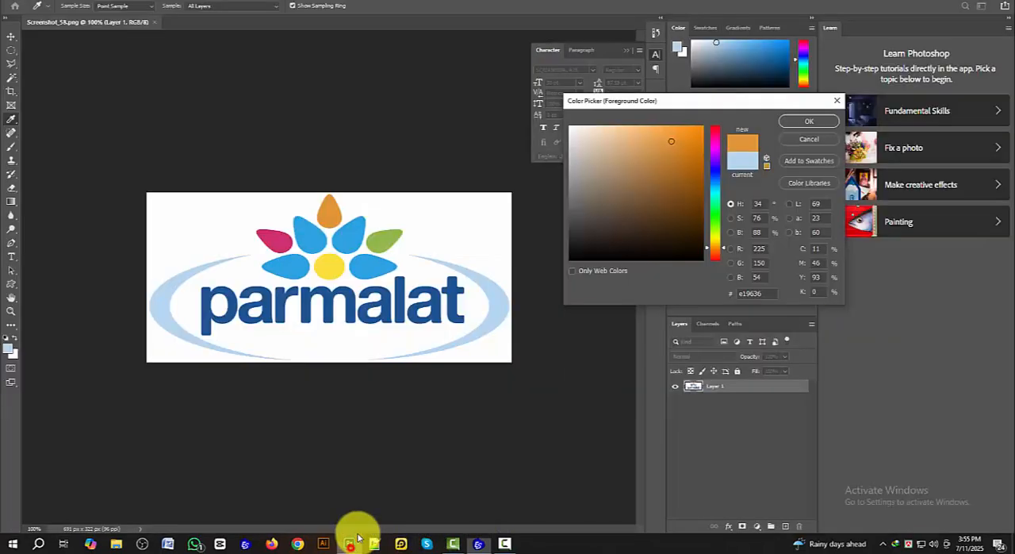
left_click(386, 240)
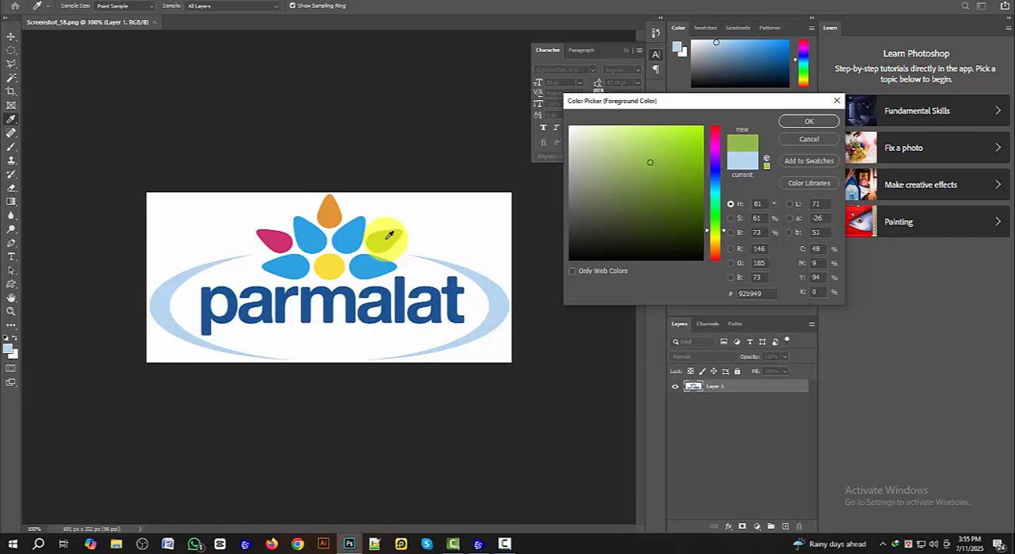
left_click(478, 544)
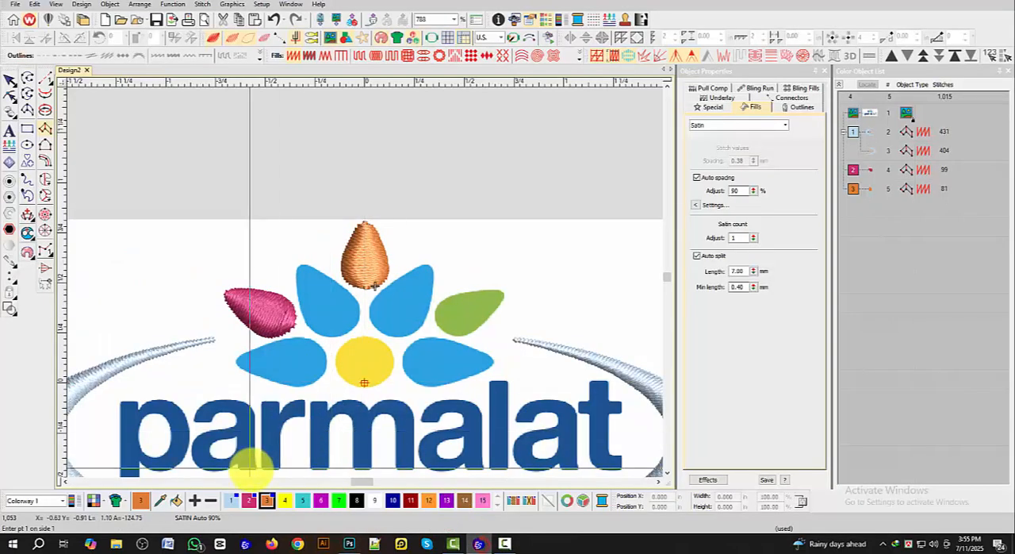
Step: Set thread colour 4 to the green petal's RGB values, red 146, green 185, blue 73
double_click(285, 500)
left_click(484, 237)
left_click(489, 325)
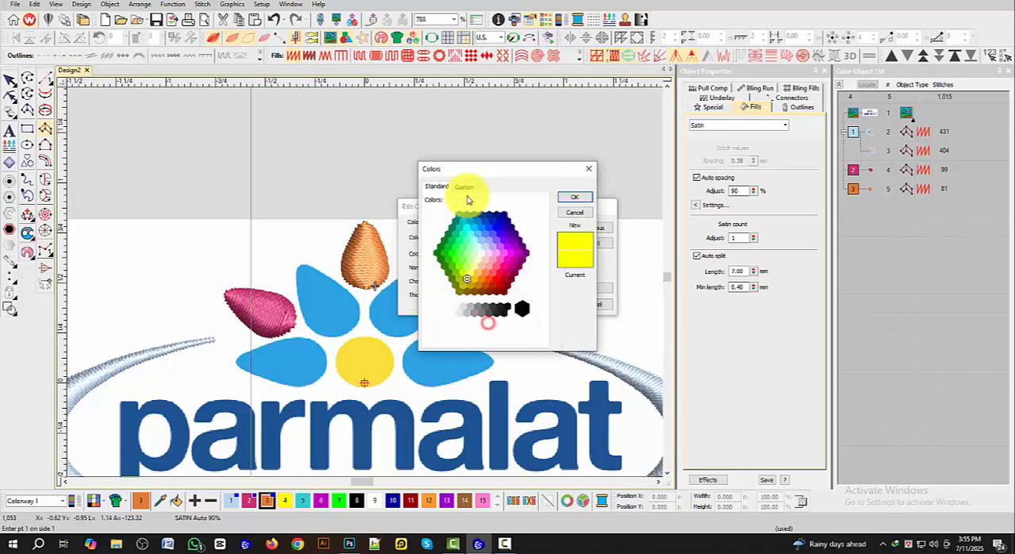
left_click(464, 186)
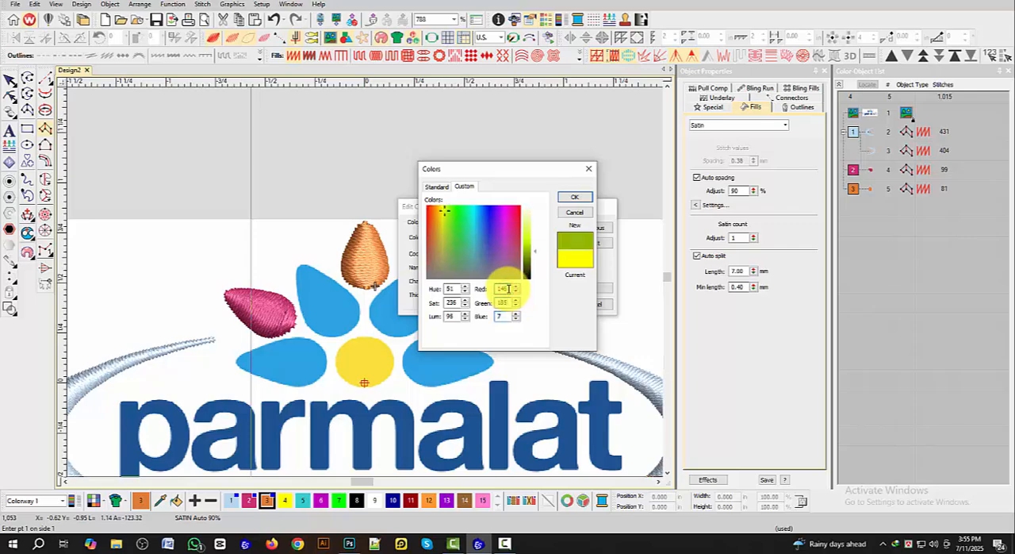
left_click(577, 197)
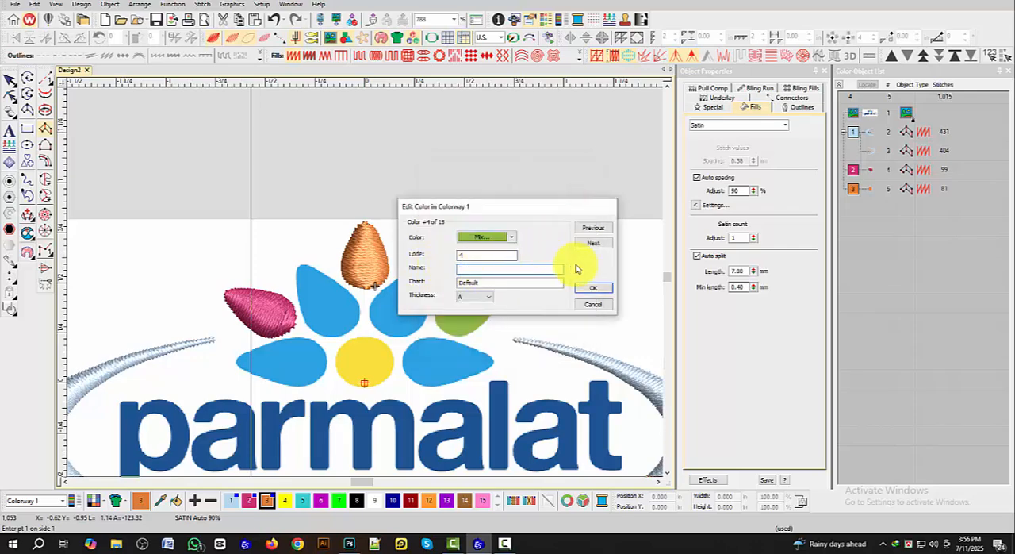
left_click(593, 287)
Step: Start a satin column in thread colour 4 at the green petal's pointed tip, placing paired points along its edges to mid-petal
scroll(484, 288, "up", 8)
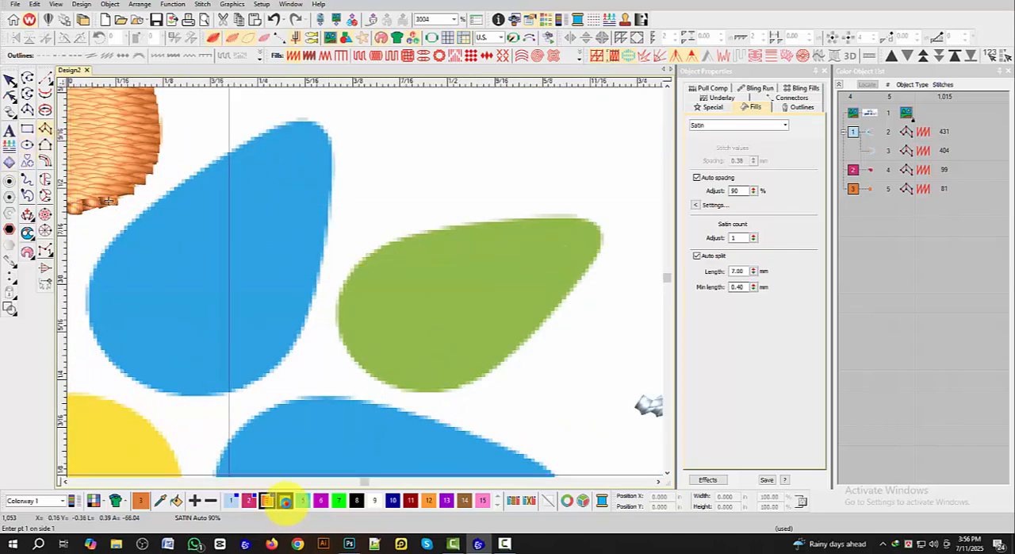
left_click(284, 500)
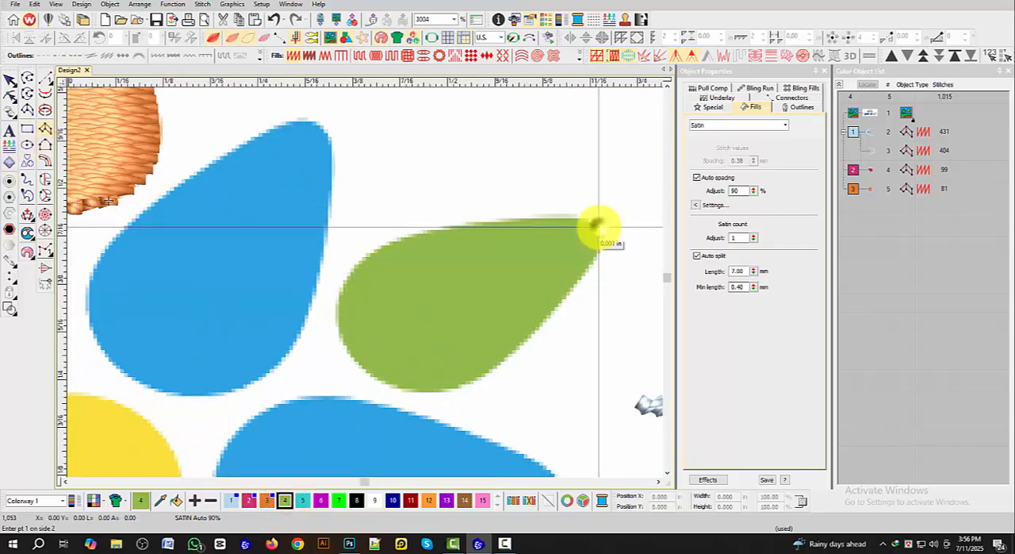
left_click(601, 227)
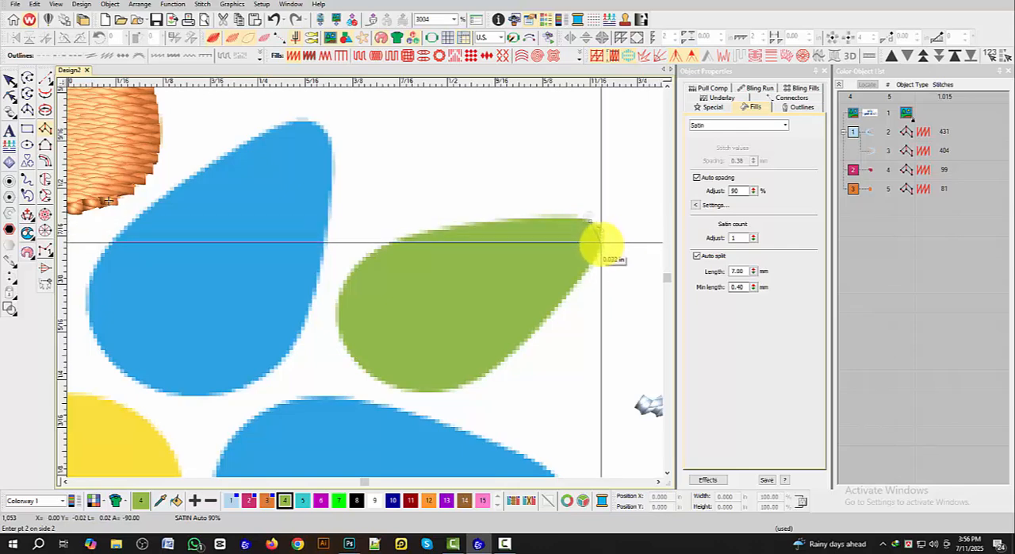
left_click(568, 220)
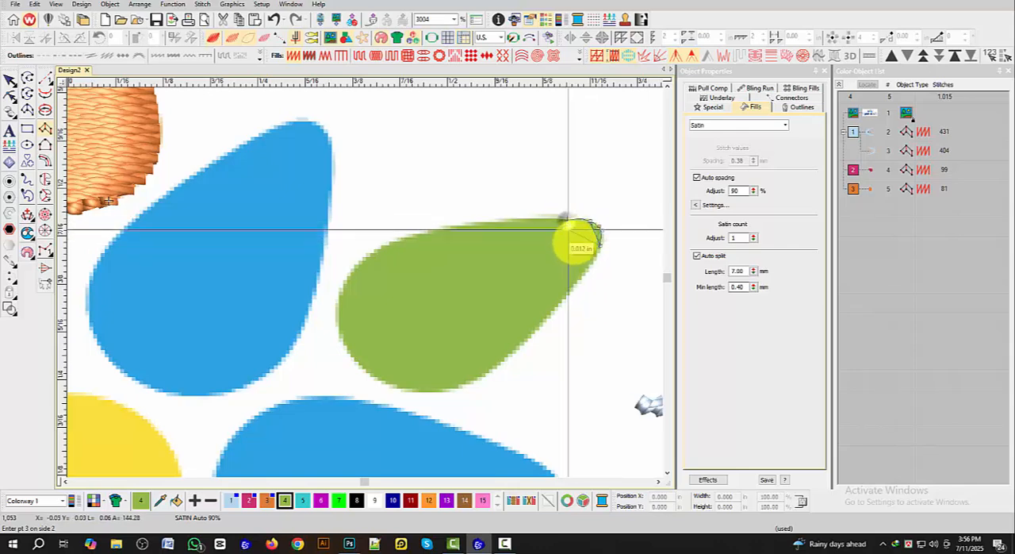
left_click(587, 265)
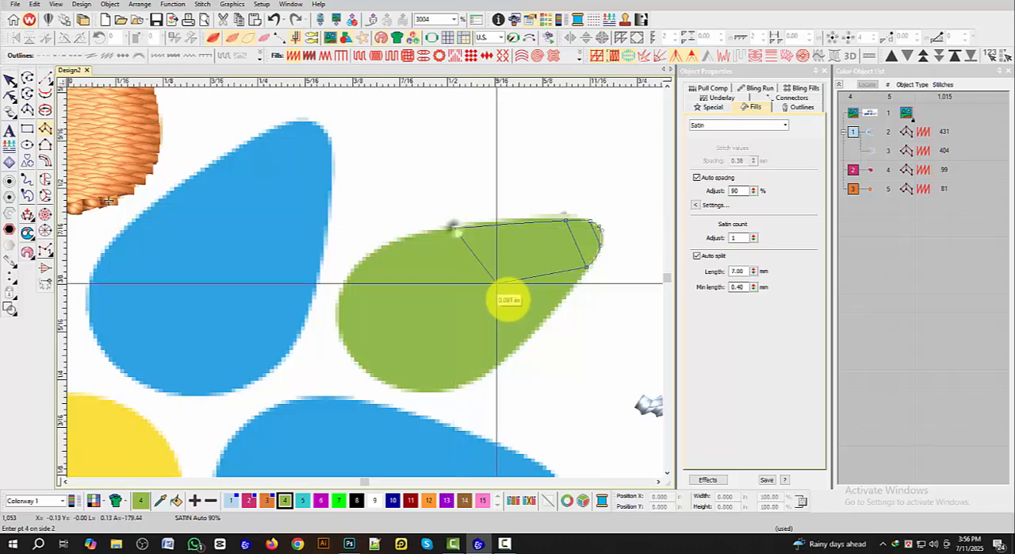
left_click(525, 338)
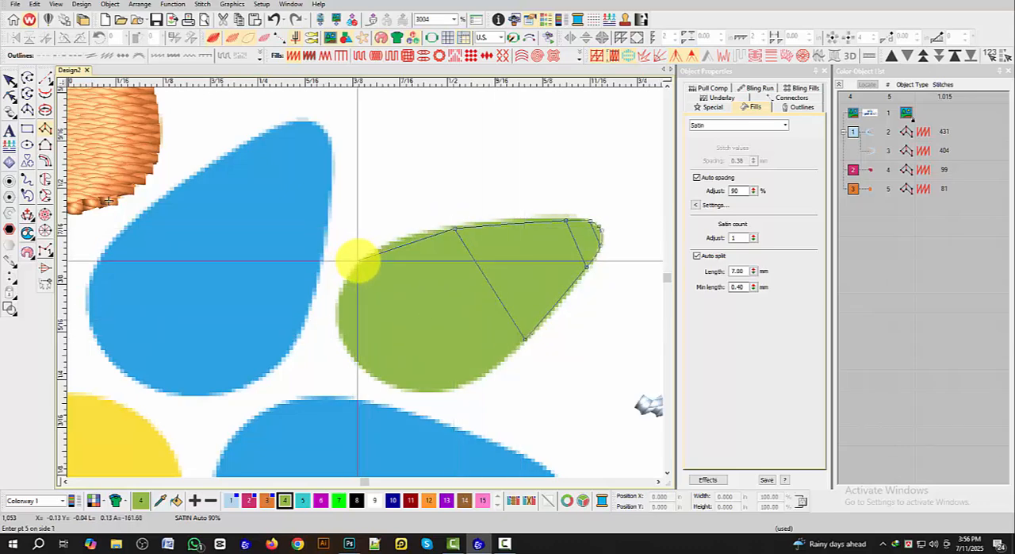
Step: Continue the green petal's satin column with point pairs around its rounded end and complete it to generate the stitches
left_click(362, 259)
left_click(461, 382)
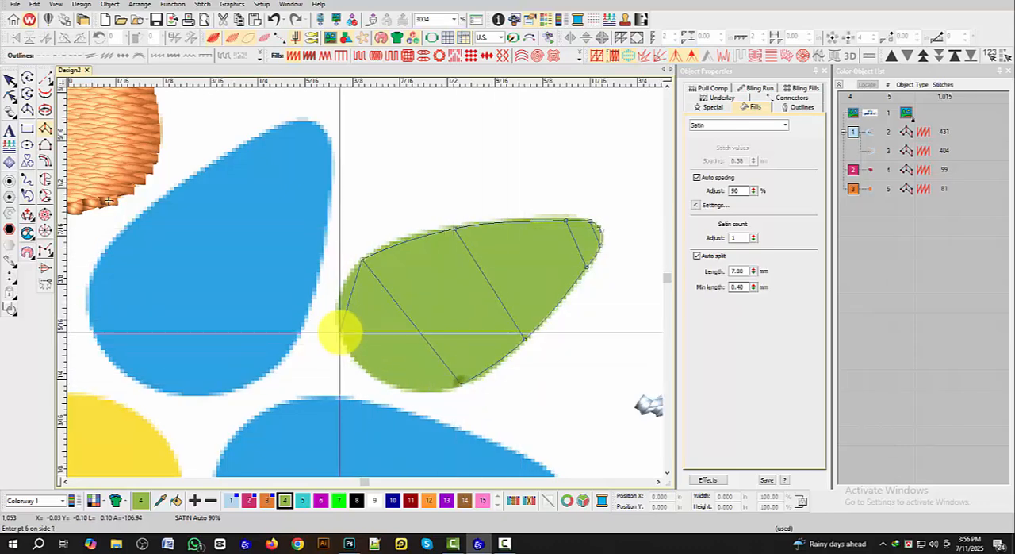
left_click(386, 381)
left_click(354, 363)
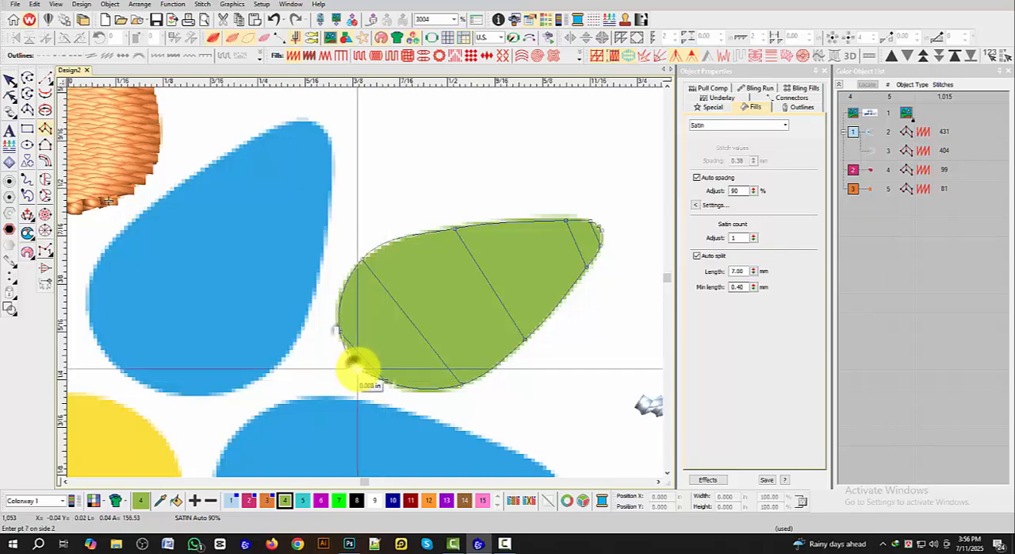
key("Return")
scroll(354, 364, "down", 4)
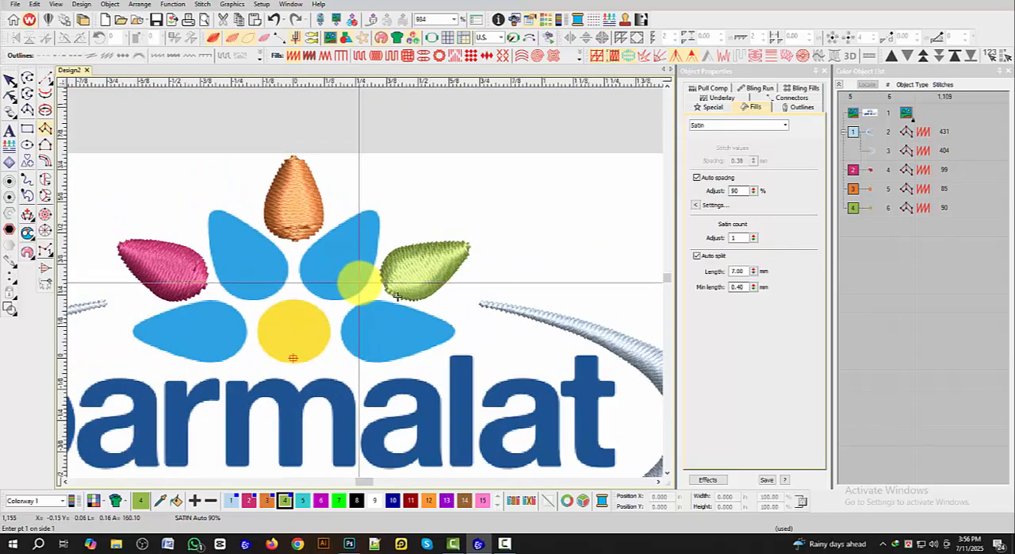
Step: Switch to Photoshop, sample the lower-left blue petal's colour for its RGB values, and return to the embroidery design
scroll(392, 290, "down", 2)
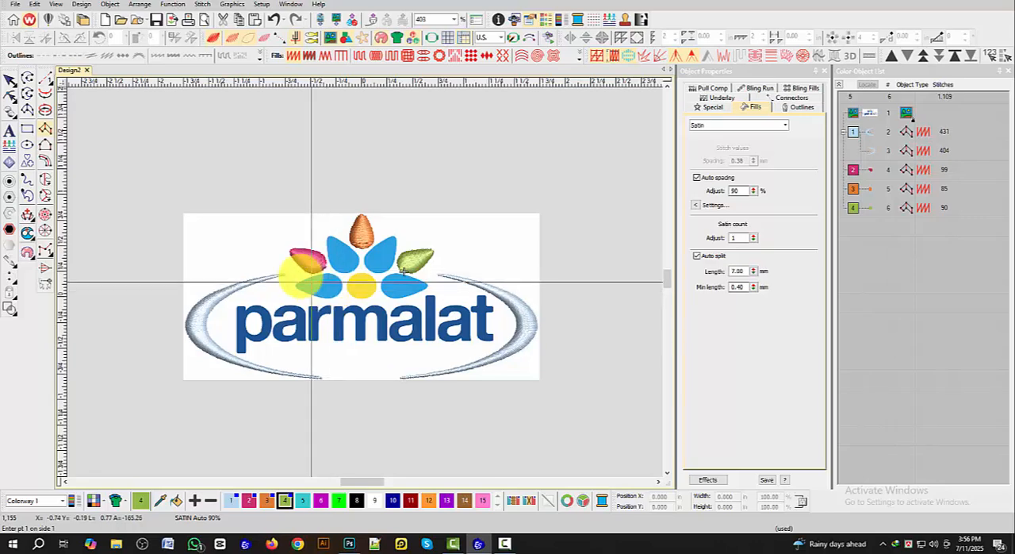
left_click(349, 544)
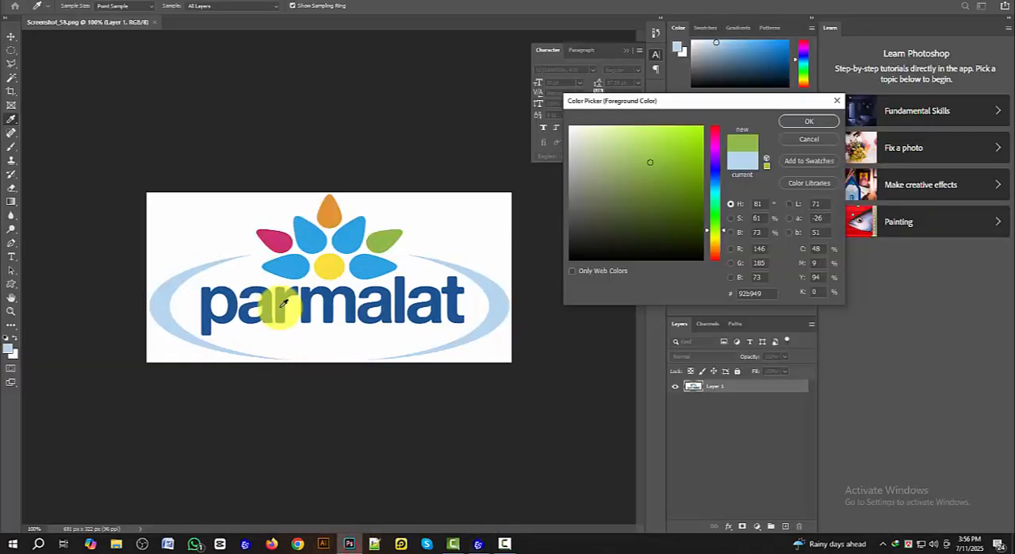
left_click(288, 271)
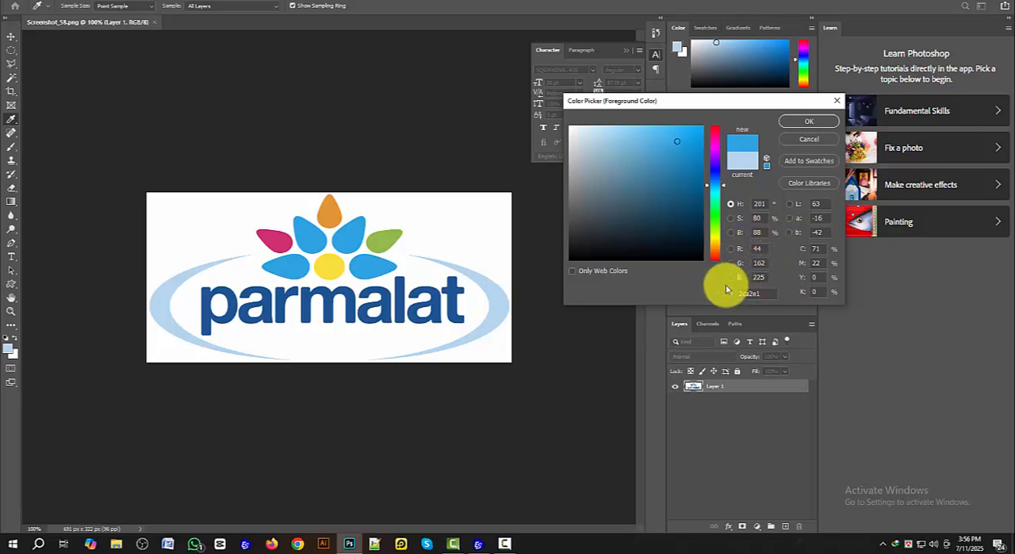
left_click(479, 544)
Step: Set thread colour 5 to the blue petal's RGB values, red 44, green 162, blue 225
double_click(304, 500)
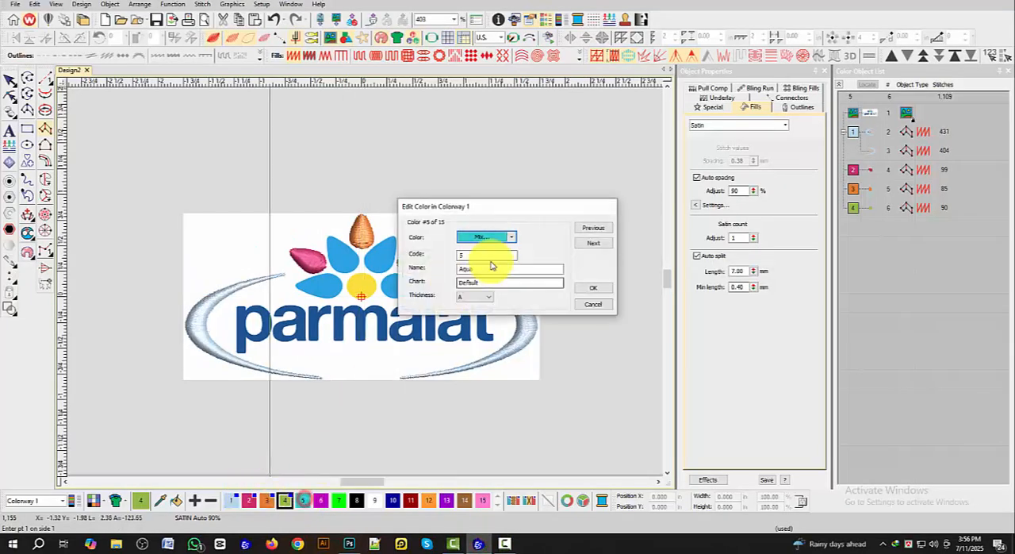
left_click(492, 238)
left_click(487, 325)
left_click(465, 186)
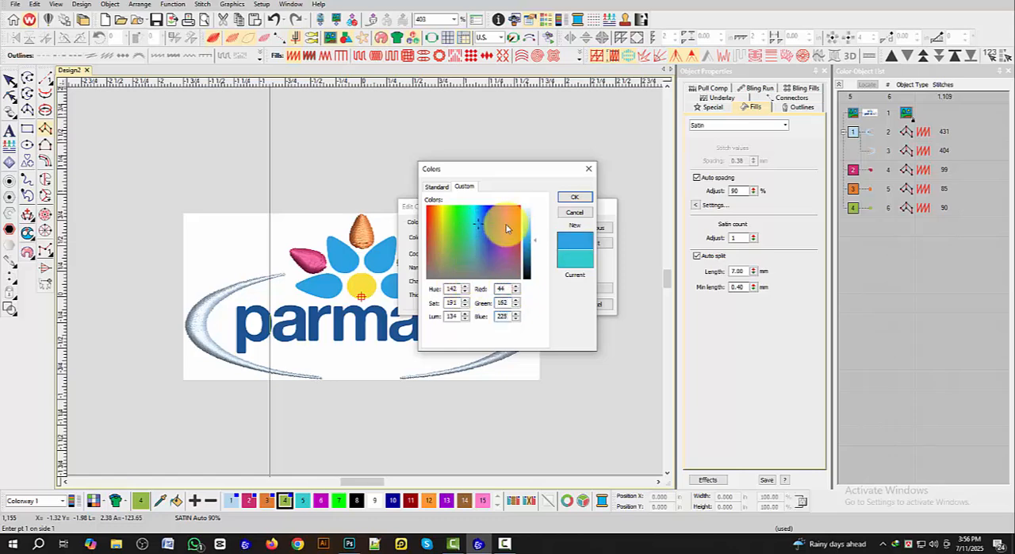
left_click(575, 197)
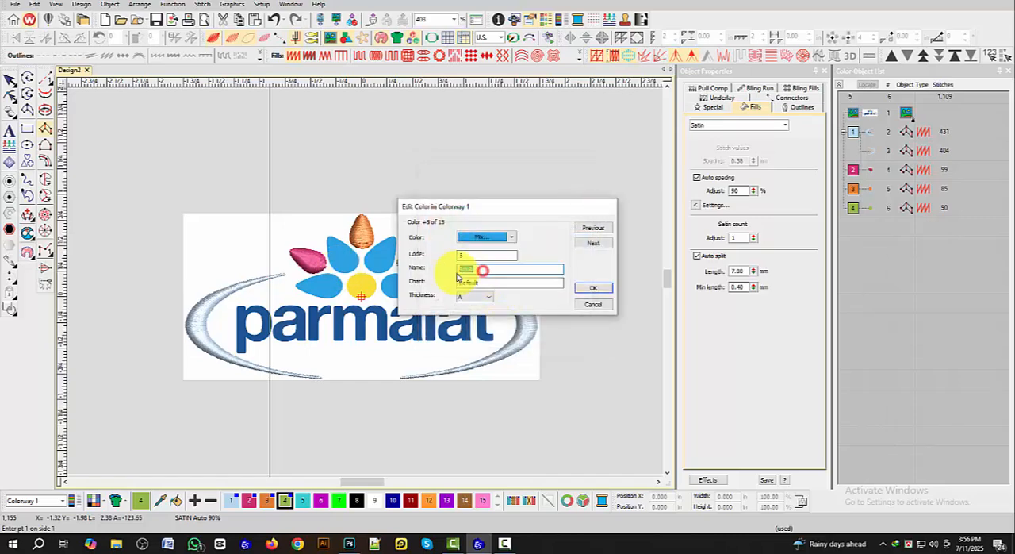
left_click(600, 291)
Step: Start a satin column at the lower-left blue petal's pointed tip, placing paired points along its edges to the widest part
scroll(323, 272, "up", 5)
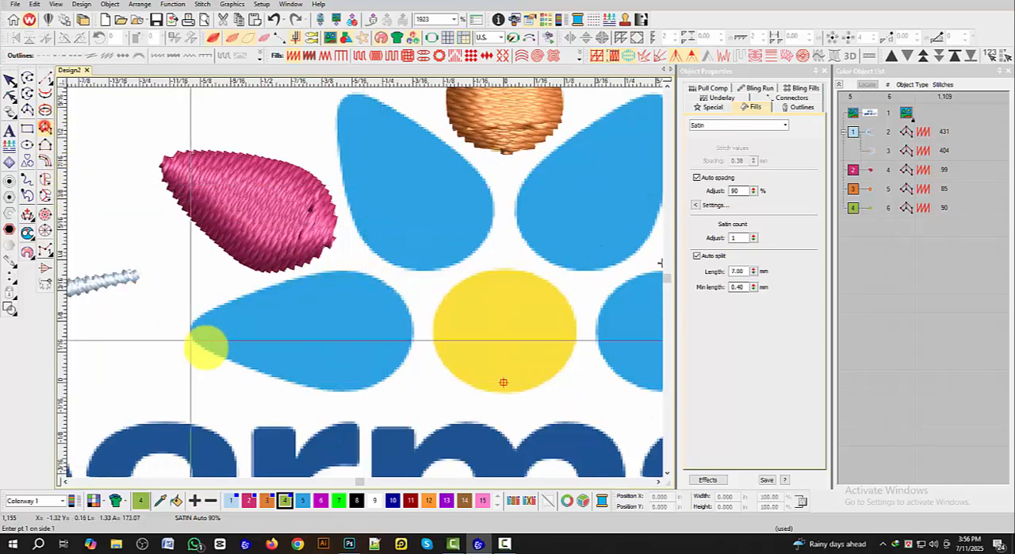
scroll(230, 333, "up", 1)
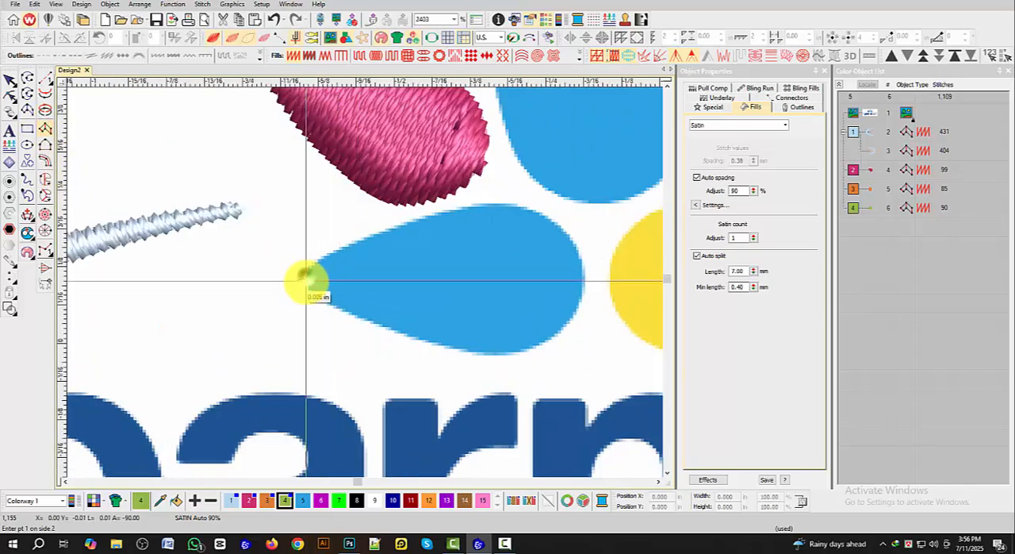
left_click(307, 283)
left_click(312, 262)
left_click(317, 291)
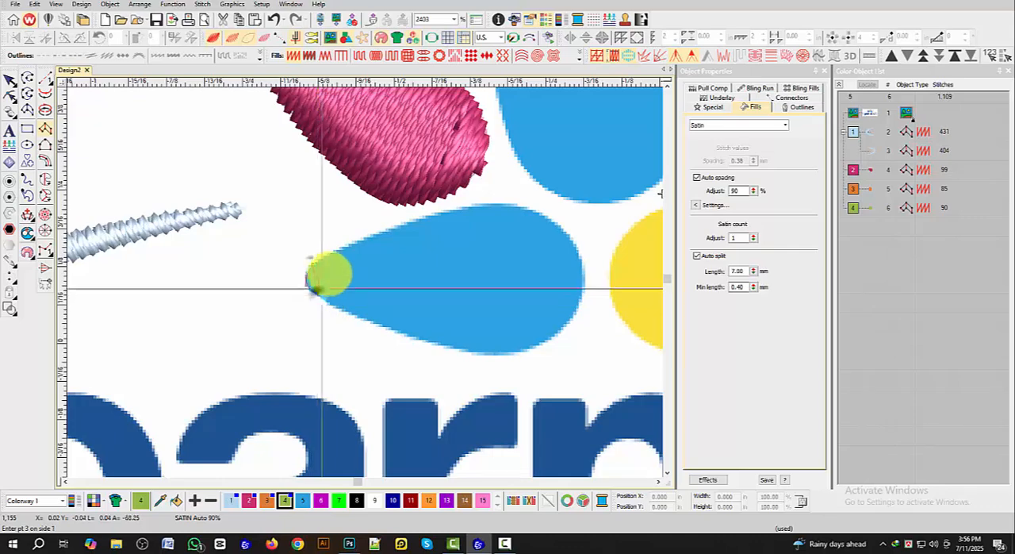
left_click(350, 242)
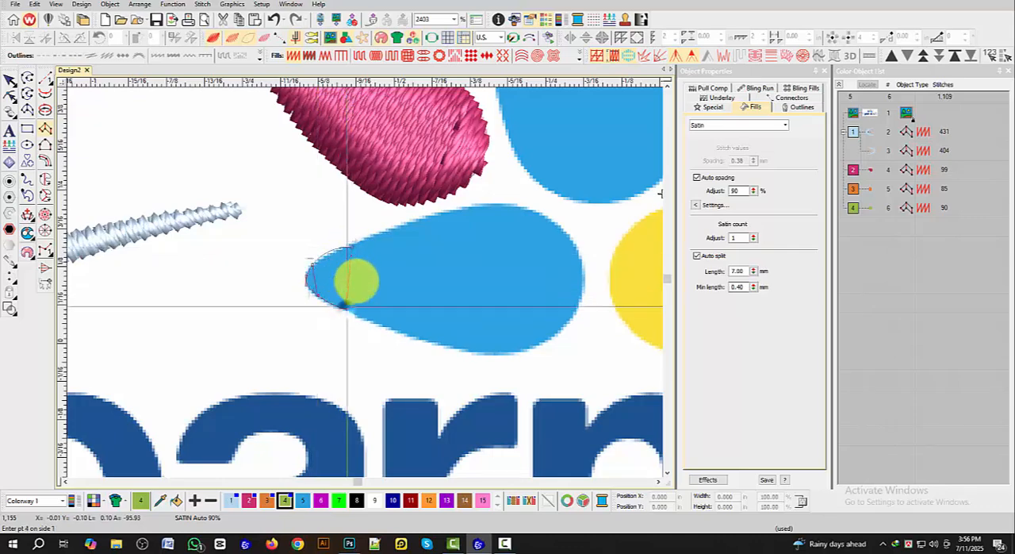
left_click(403, 223)
left_click(404, 332)
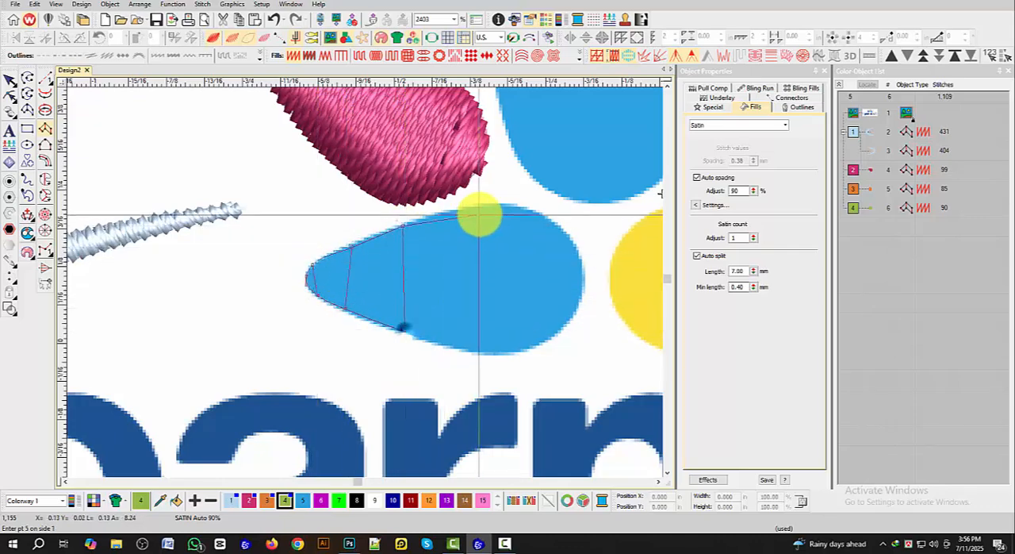
left_click(485, 205)
left_click(474, 349)
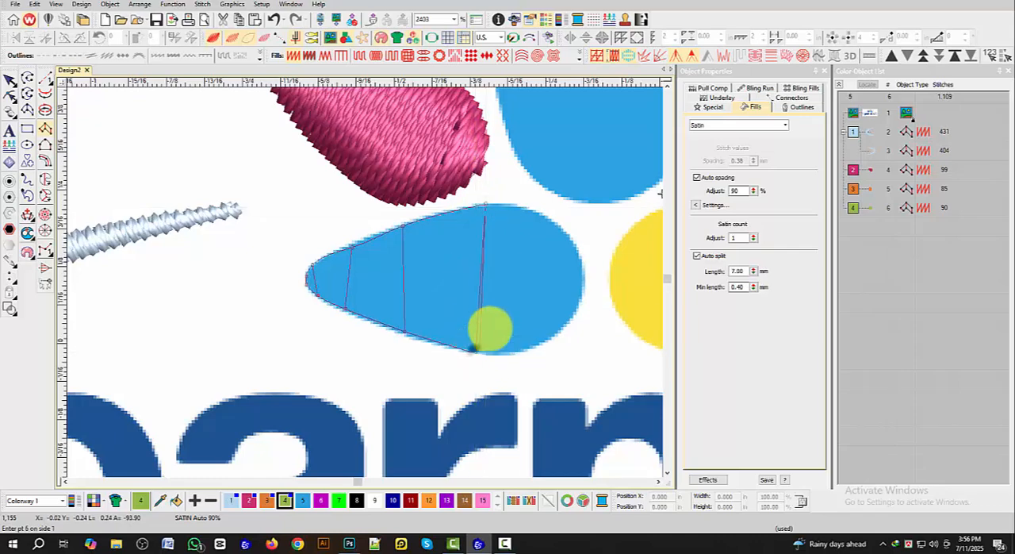
Step: Continue the lower-left petal's satin column with point pairs around its rounded end and complete it to generate the stitches
left_click(553, 216)
left_click(537, 340)
left_click(581, 258)
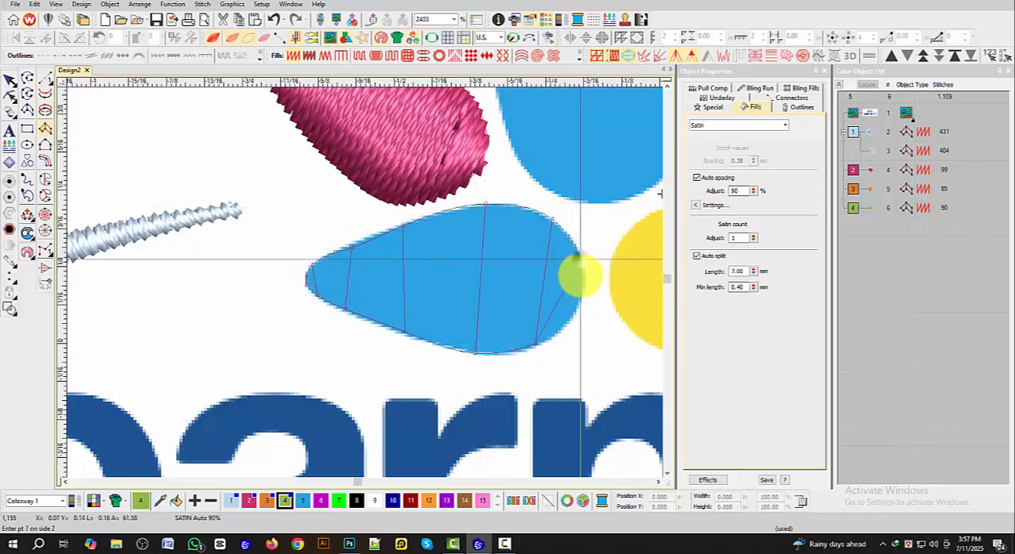
left_click(577, 313)
left_click(587, 286)
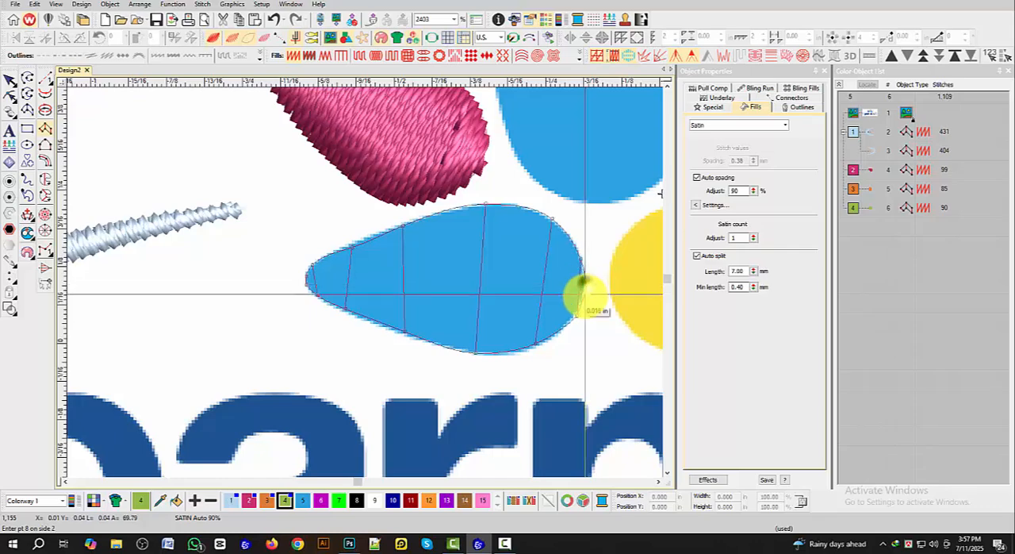
key("Return")
Step: Select the lower-left petal's satin column, assign it thread colour 5, and deselect it
key("shift+z")
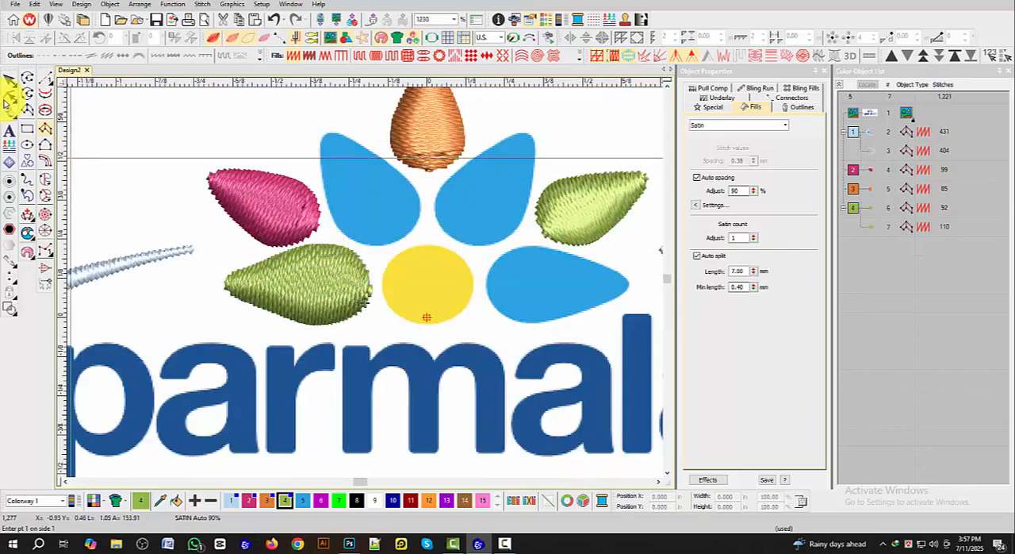
scroll(389, 405, "down", 1)
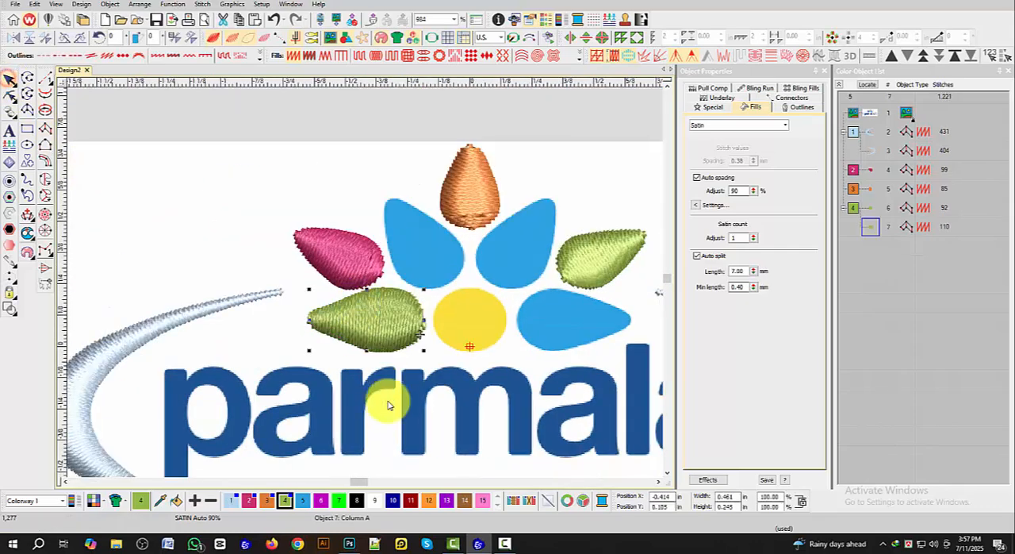
left_click(304, 501)
left_click(256, 228)
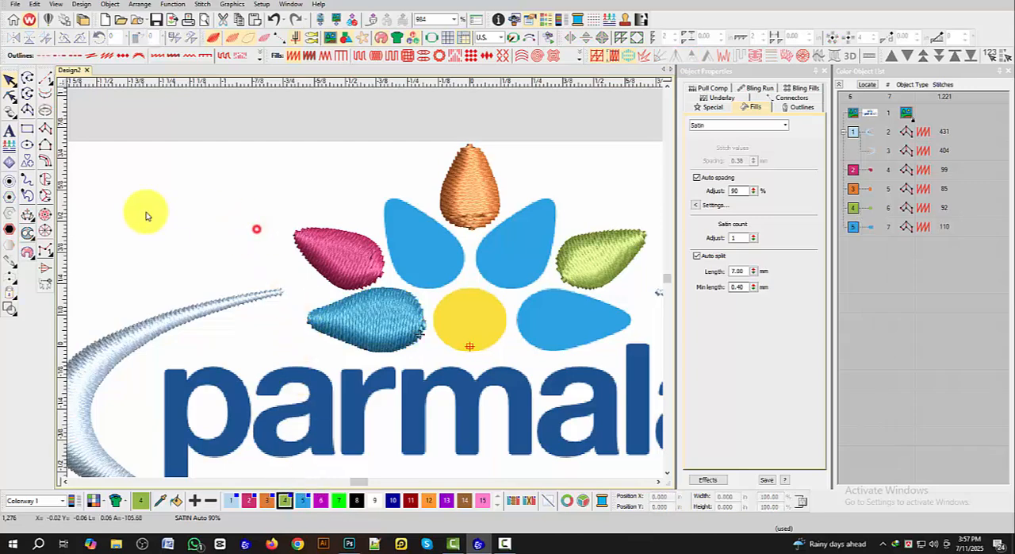
Step: Start a satin column in thread colour 5 at the upper-left blue petal's tip, placing paired points down its edges
left_click(48, 131)
left_click(302, 500)
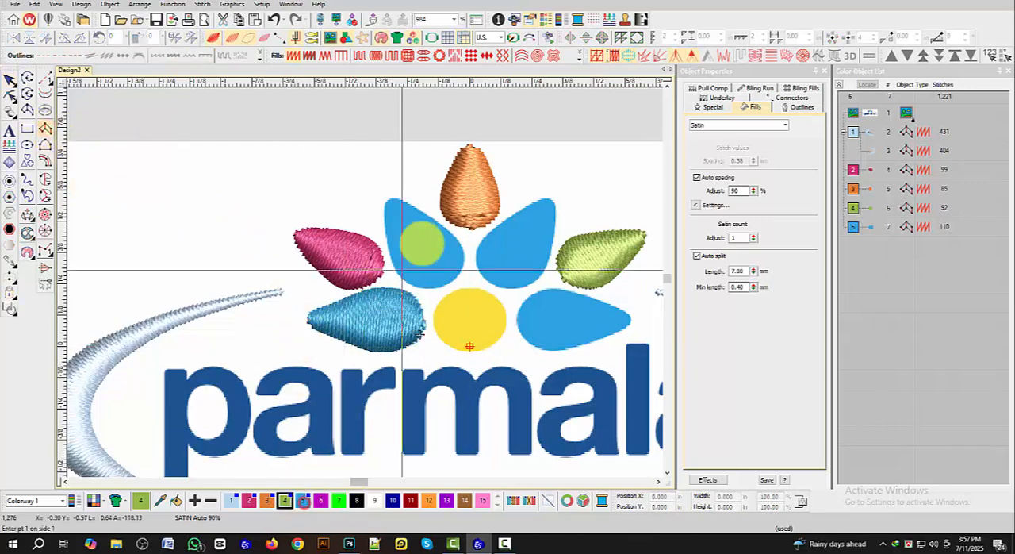
scroll(419, 242, "up", 4)
scroll(274, 188, "up", 7)
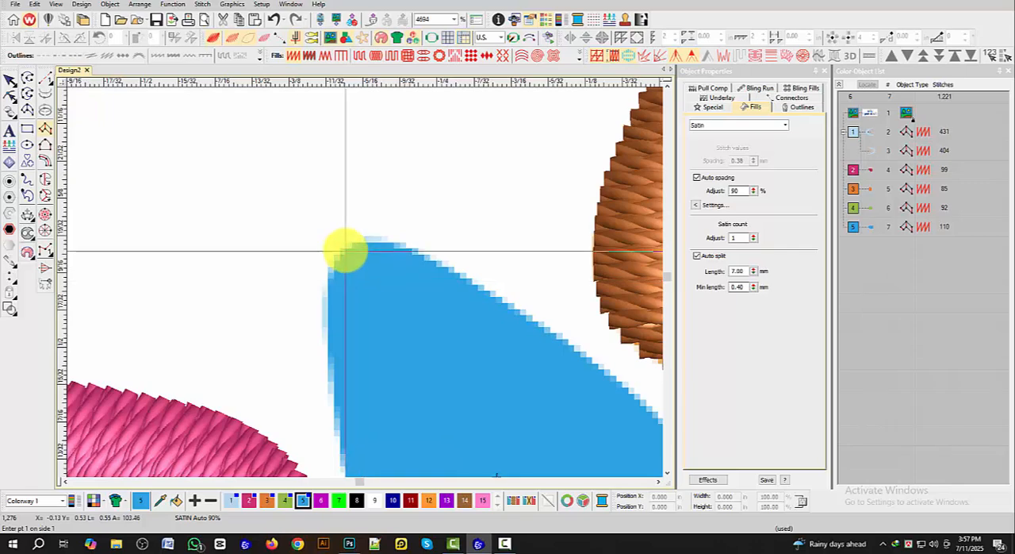
left_click(344, 252)
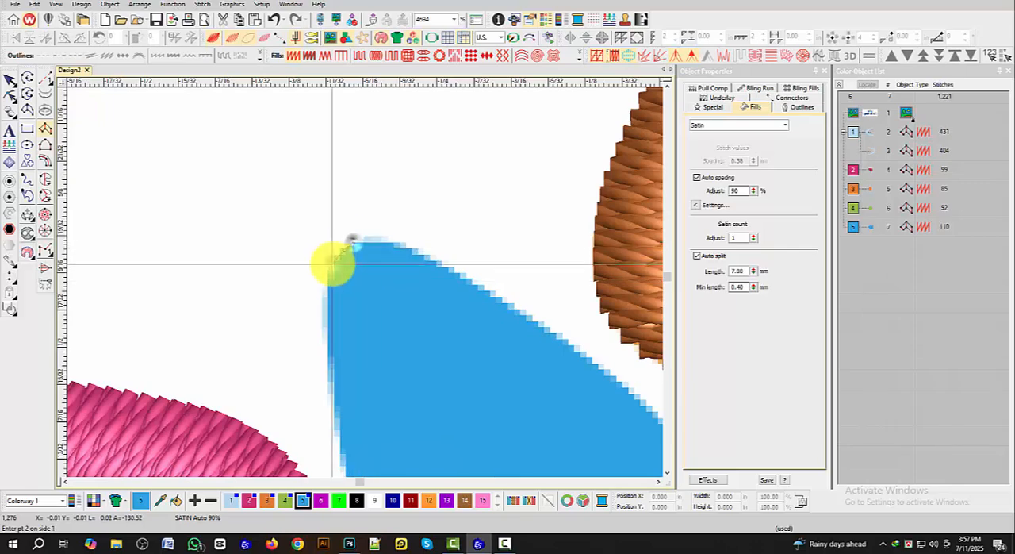
left_click(368, 236)
left_click(330, 291)
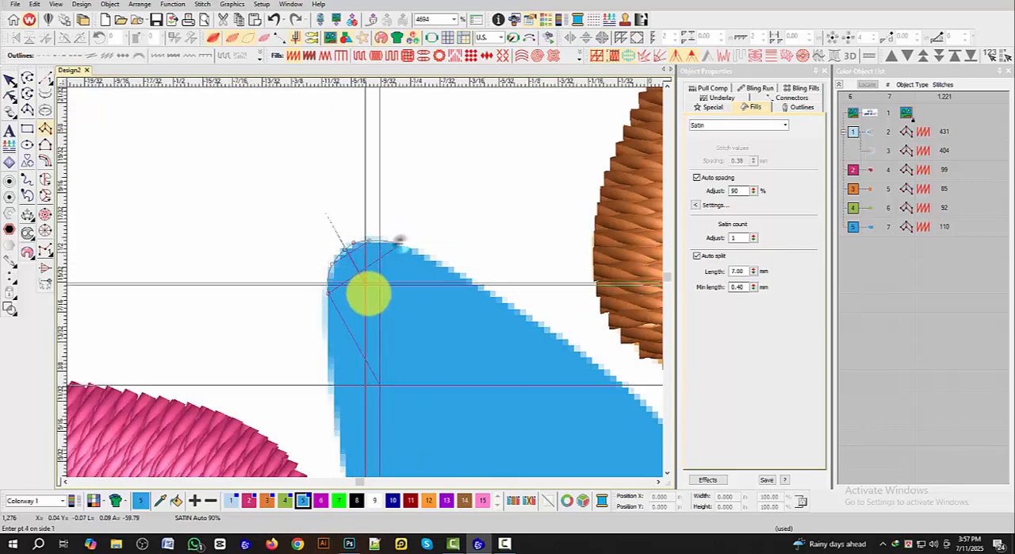
scroll(349, 313, "down", 1)
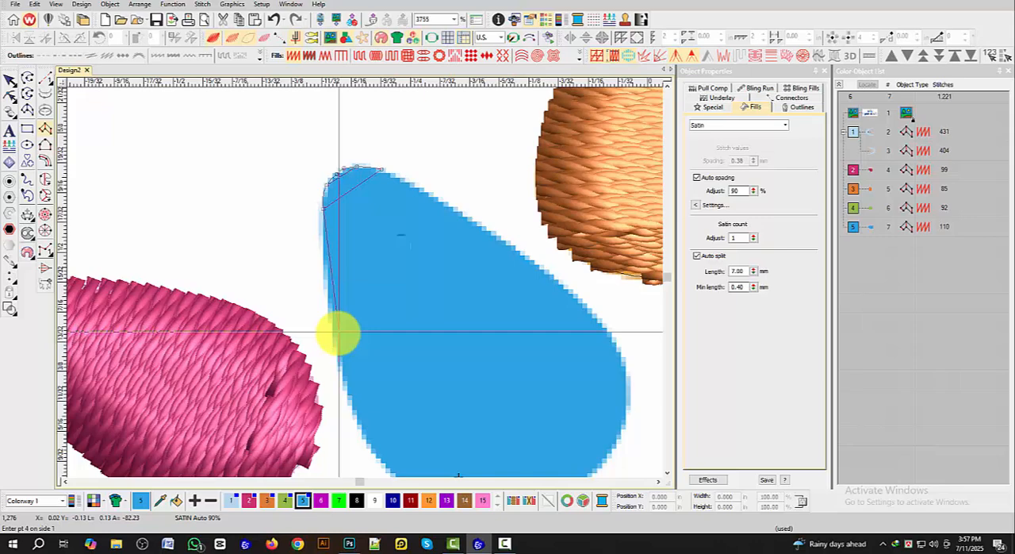
left_click(476, 238)
Step: Continue the upper-left blue petal's satin column with point pairs around its rounded end and complete it to generate the stitches
scroll(476, 238, "down", 1)
left_click(291, 438)
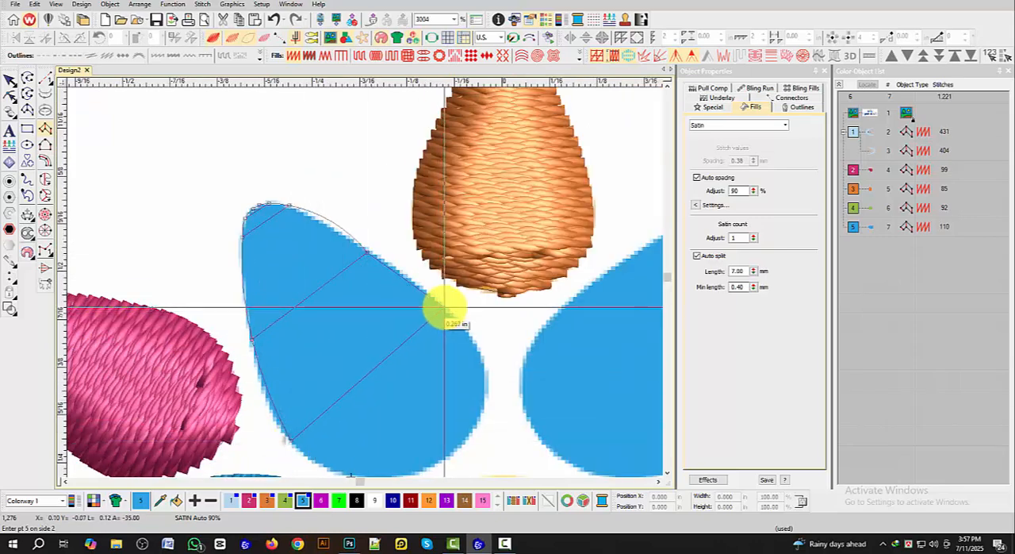
scroll(365, 294, "down", 1)
left_click(345, 344)
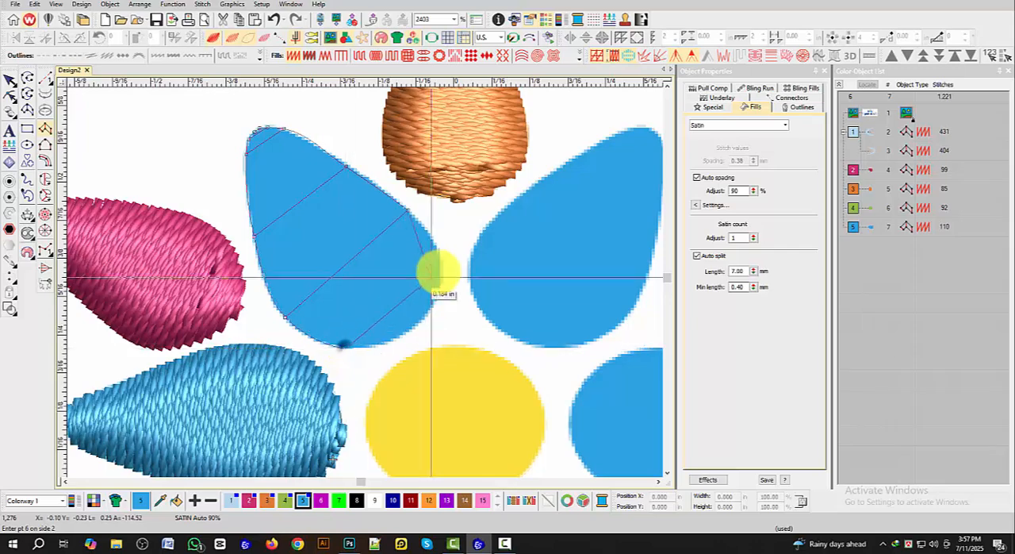
right_click(440, 270)
right_click(411, 327)
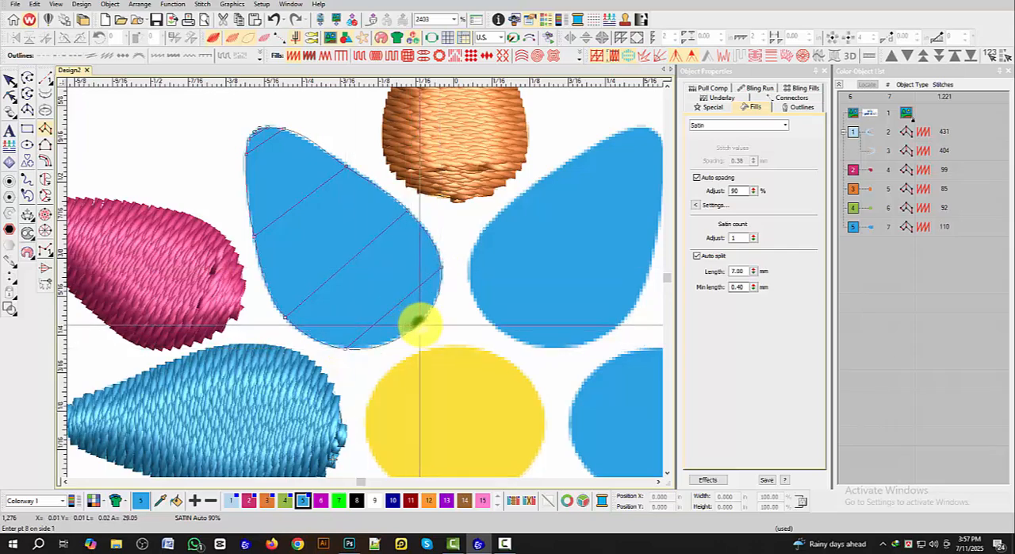
right_click(421, 320)
key("Return")
Step: Start a satin column in thread colour 5 at the upper-right blue petal's tip, placing paired points along its edges to mid-petal
scroll(352, 265, "down", 4)
scroll(389, 243, "up", 5)
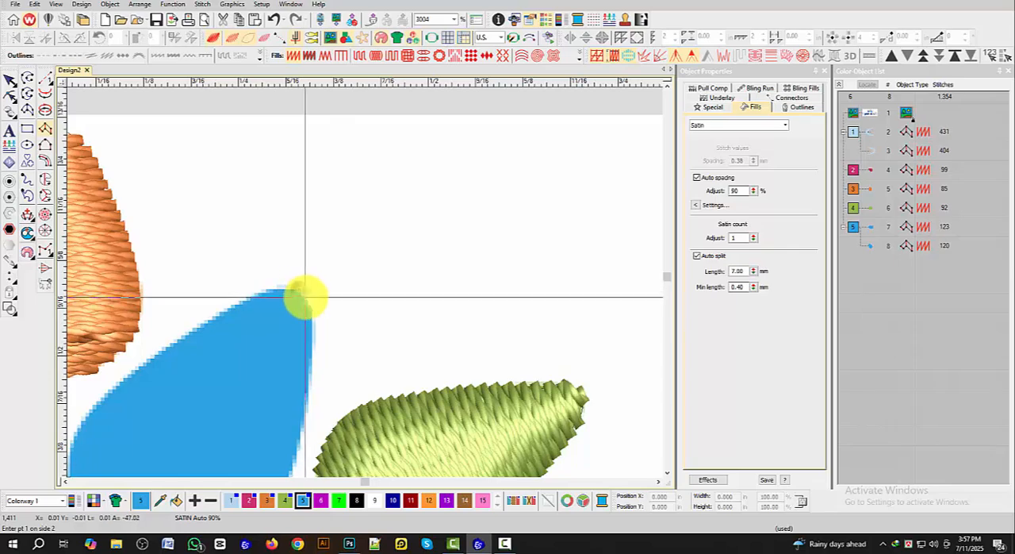
left_click(282, 283)
right_click(311, 307)
right_click(255, 295)
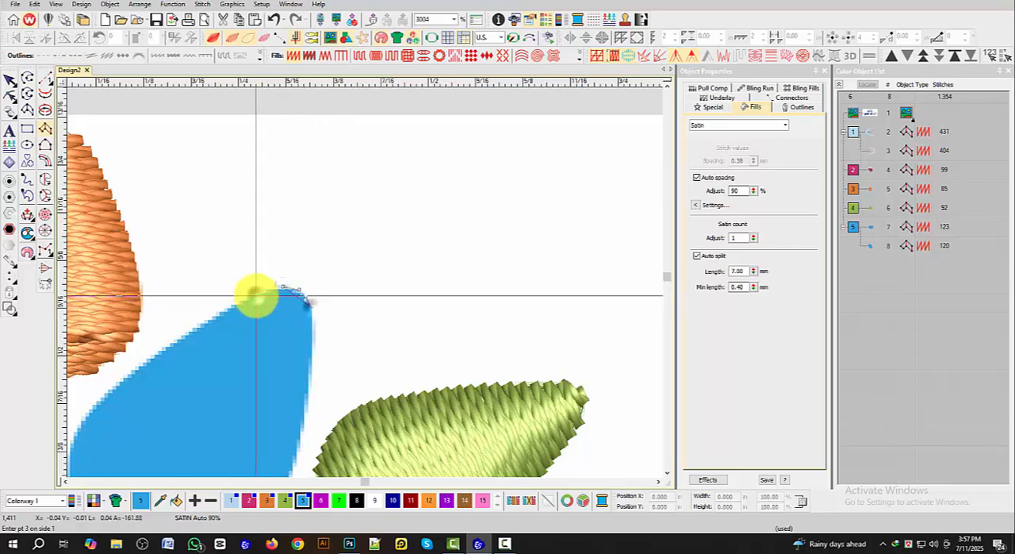
right_click(310, 336)
scroll(310, 336, "down", 1)
right_click(294, 272)
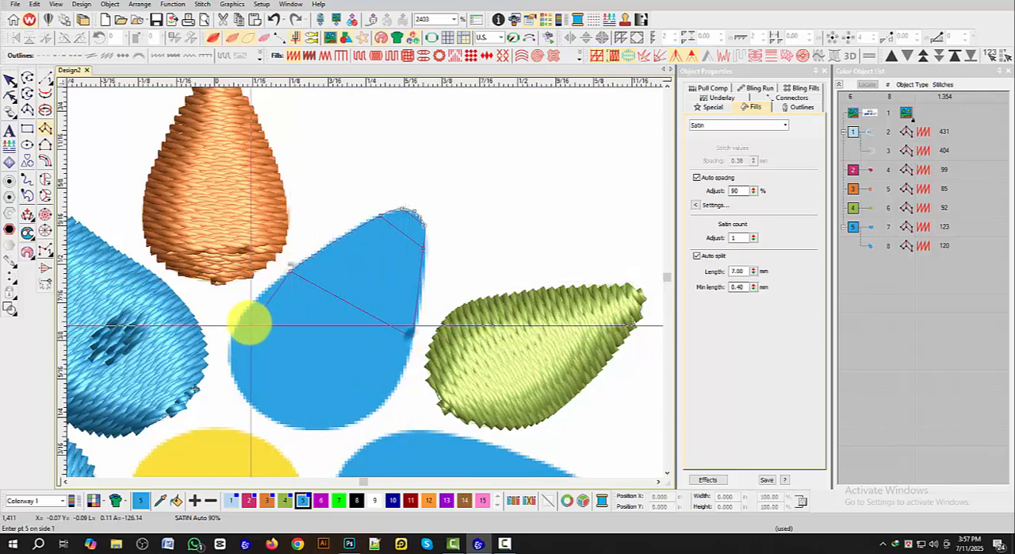
Step: Continue the upper-right blue petal's satin column with point pairs around its rounded end and complete it to generate the stitches
right_click(242, 316)
right_click(380, 401)
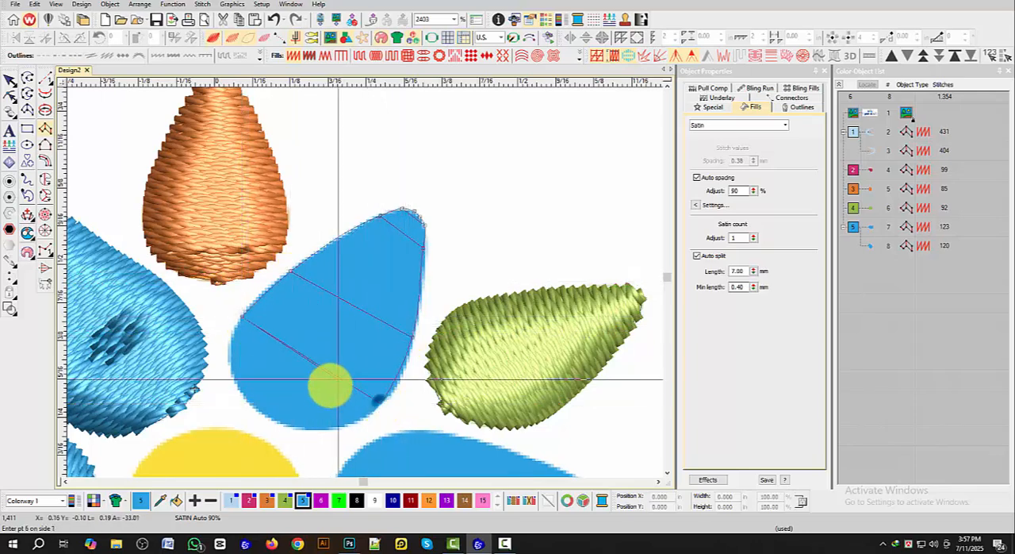
right_click(238, 391)
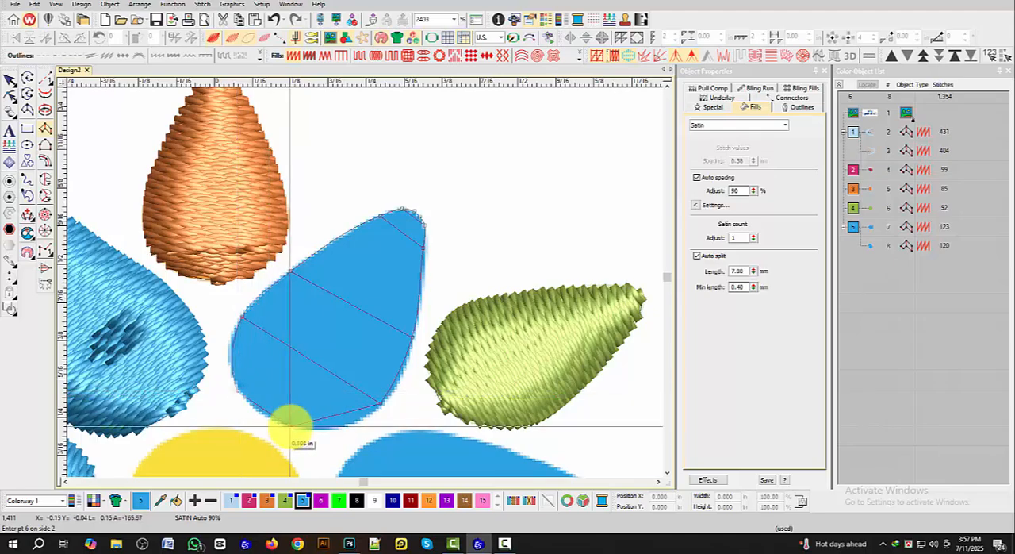
right_click(290, 425)
right_click(259, 415)
right_click(262, 413)
key("Return")
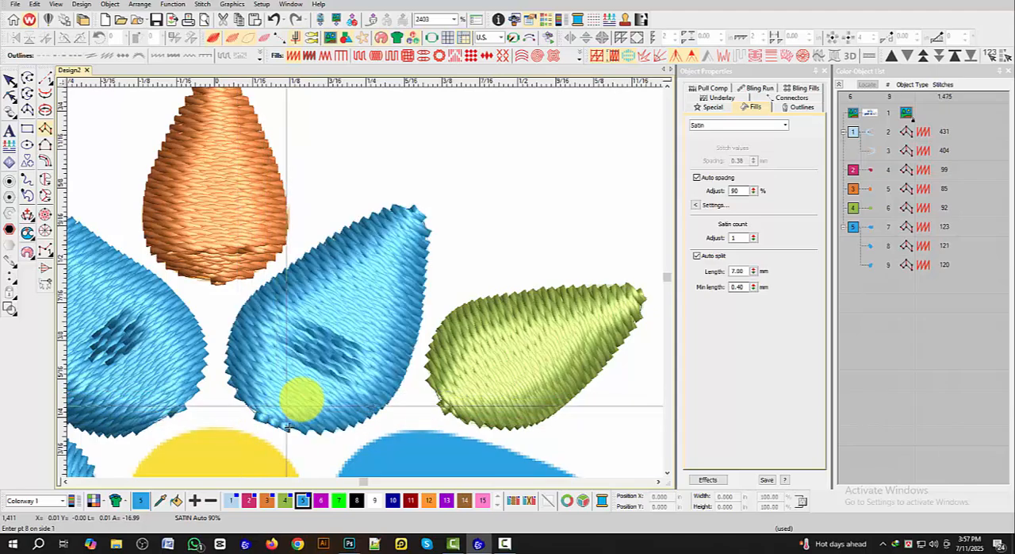
Step: Start a satin column in thread colour 5 at the lower-right blue petal's tip, placing paired points along its edges to mid-petal
scroll(302, 401, "down", 5)
scroll(426, 321, "up", 2)
scroll(366, 282, "up", 3)
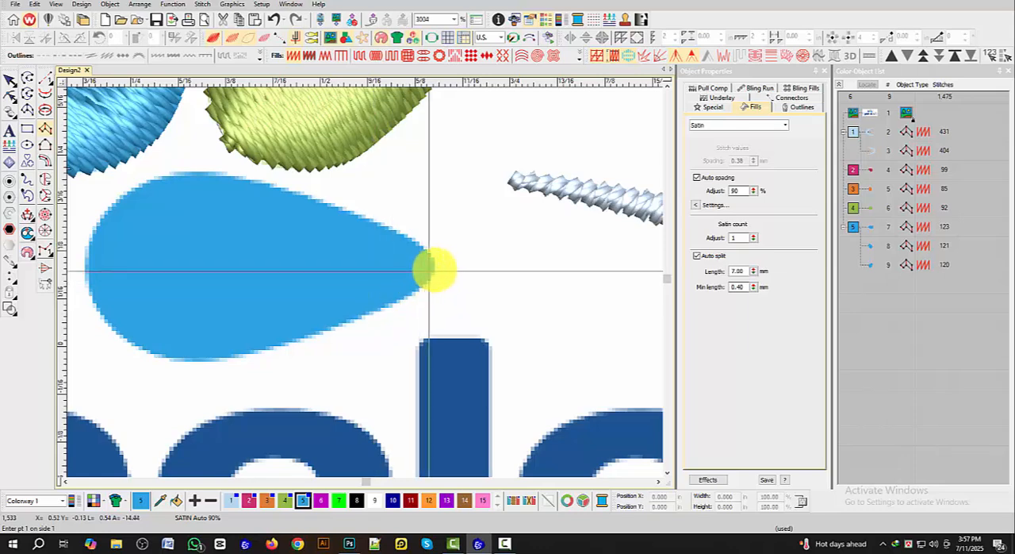
left_click(434, 274)
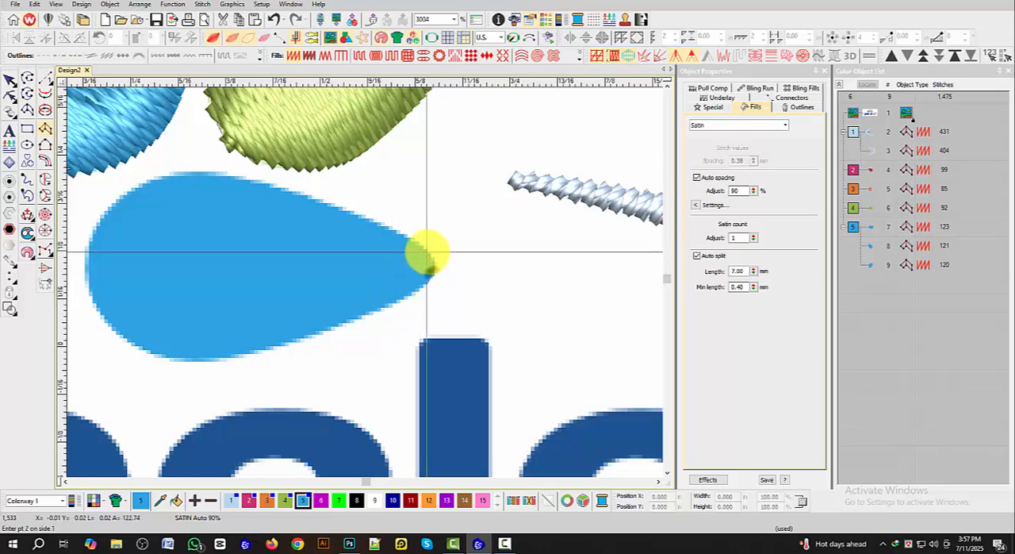
right_click(426, 251)
right_click(419, 289)
right_click(394, 231)
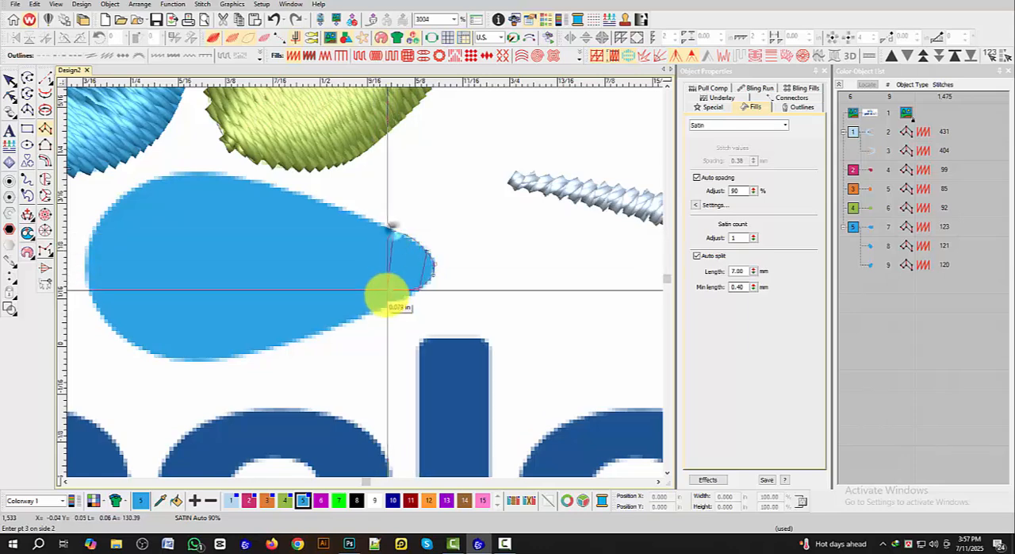
right_click(385, 303)
right_click(315, 200)
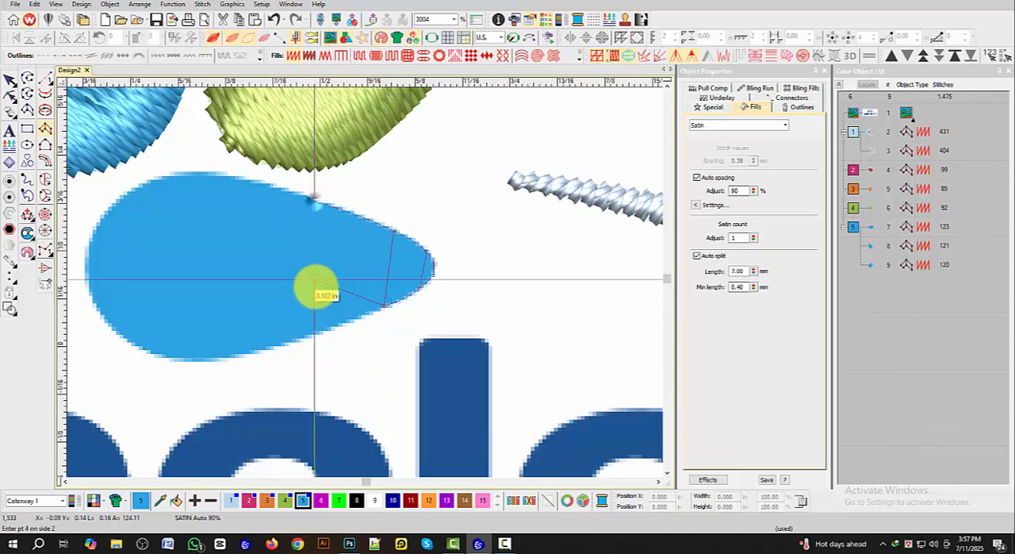
right_click(314, 328)
Step: Continue the lower-right blue petal's satin column with point pairs around its rounded end and complete it to generate the stitches
right_click(240, 181)
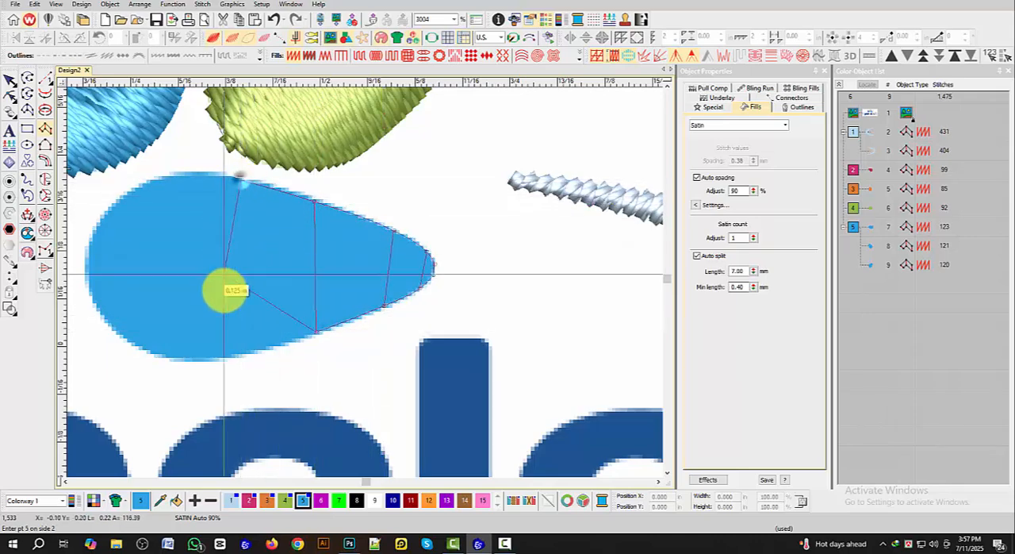
right_click(224, 352)
right_click(174, 176)
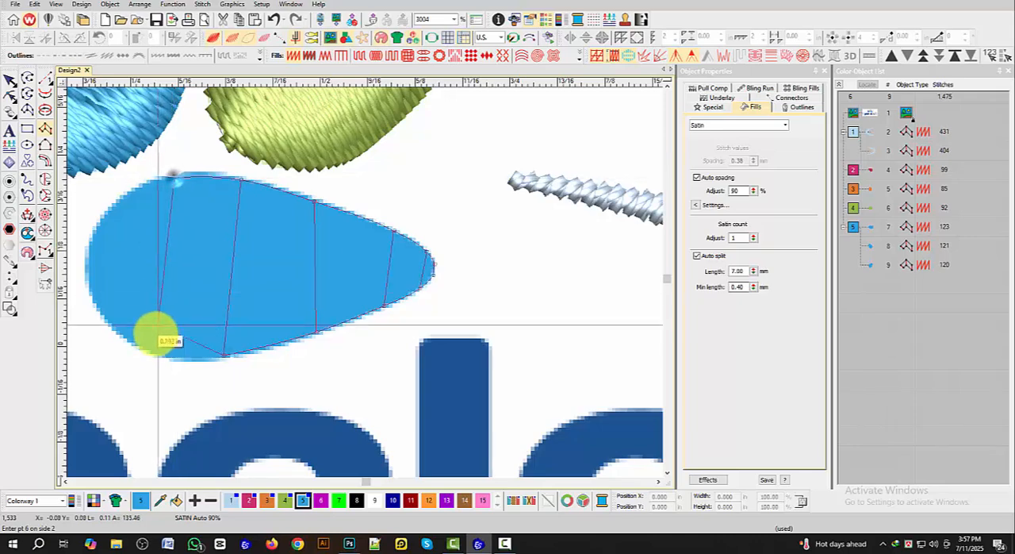
right_click(145, 344)
right_click(119, 200)
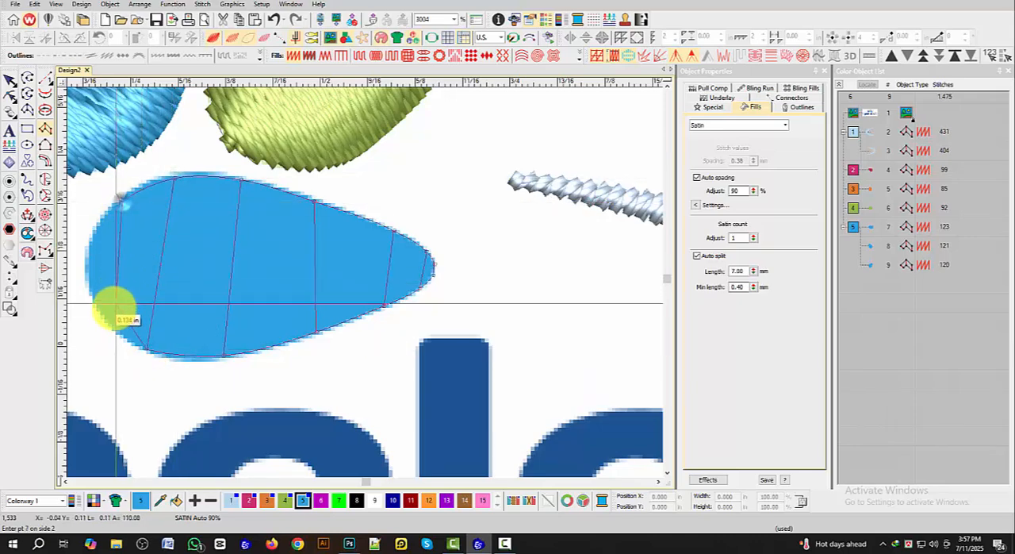
right_click(103, 318)
right_click(229, 244)
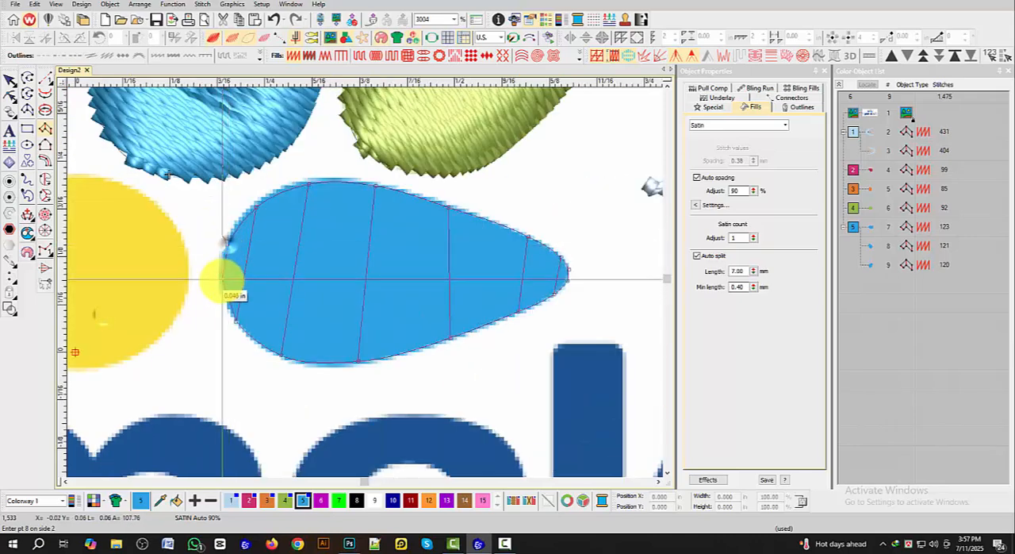
right_click(221, 280)
key("Return")
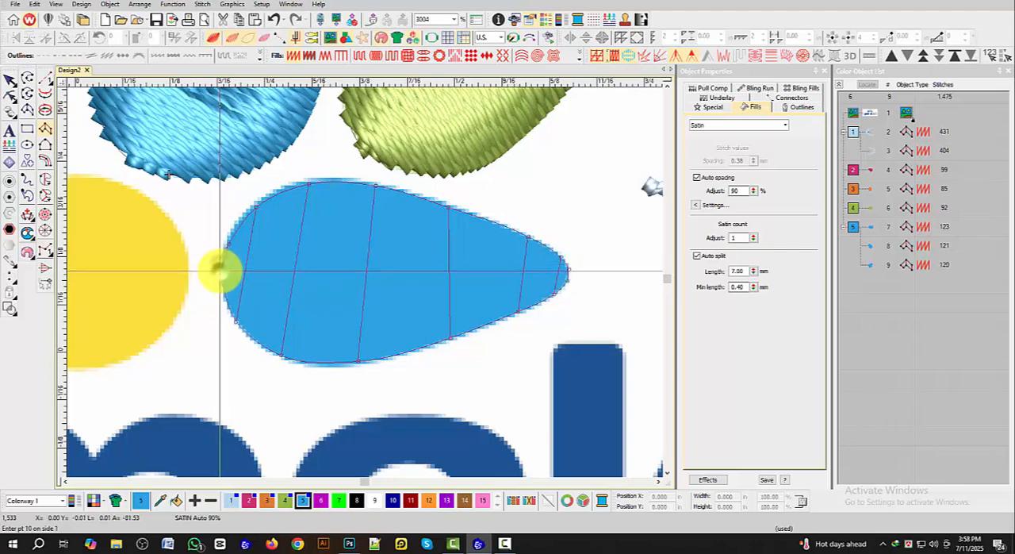
Step: Switch to Photoshop, sample the logo's yellow centre circle to read its RGB values, and return to Wilcom EmbroideryStudio
scroll(362, 276, "down", 5)
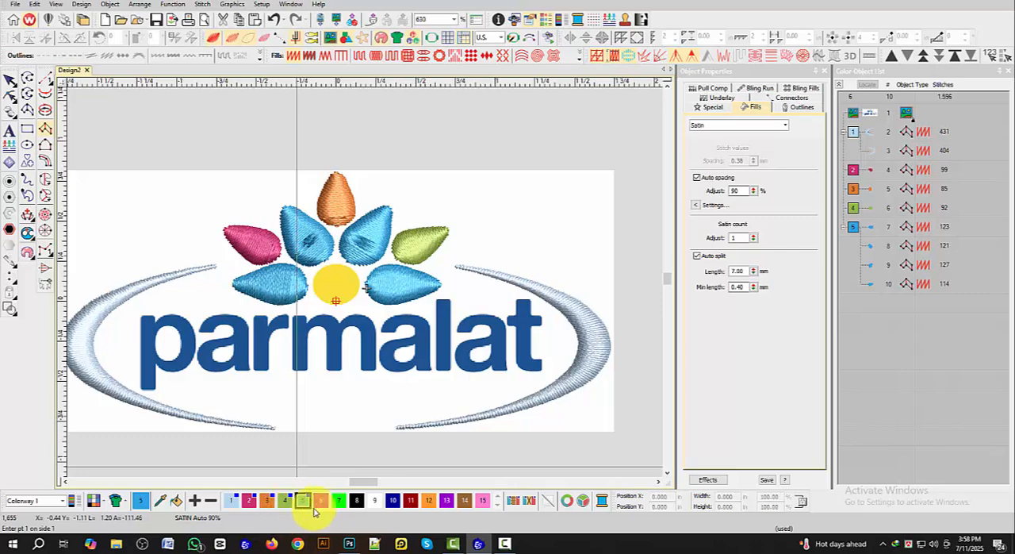
left_click(349, 544)
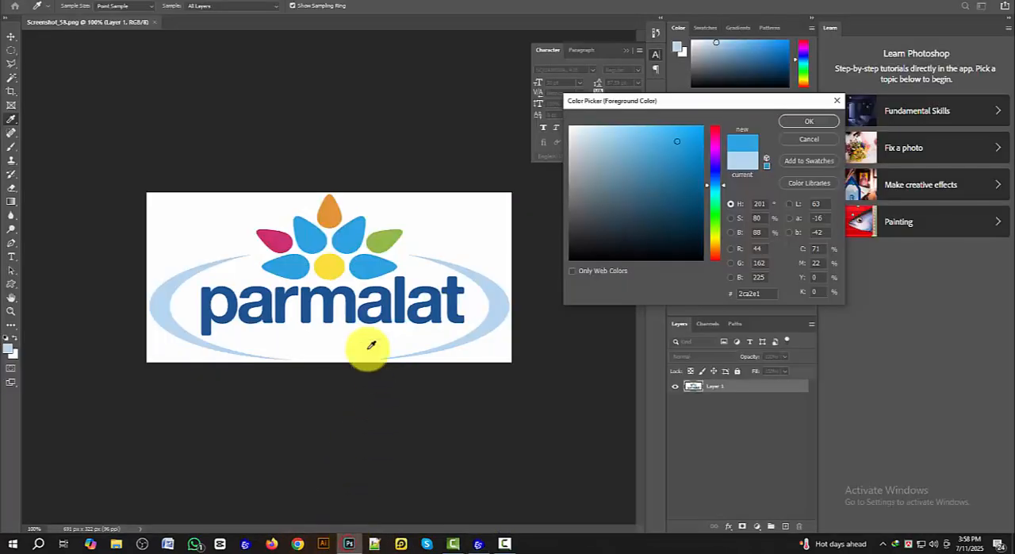
left_click(337, 270)
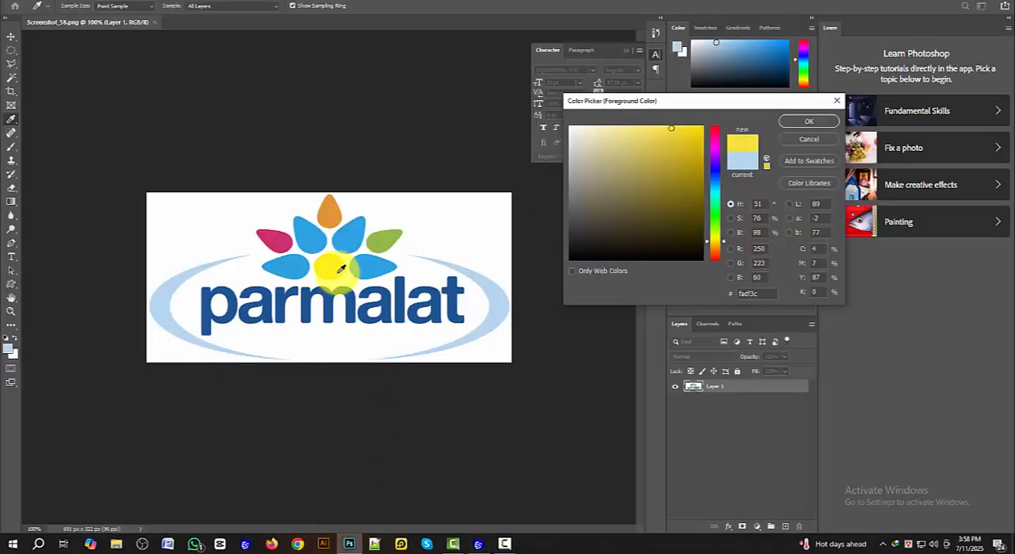
left_click(478, 545)
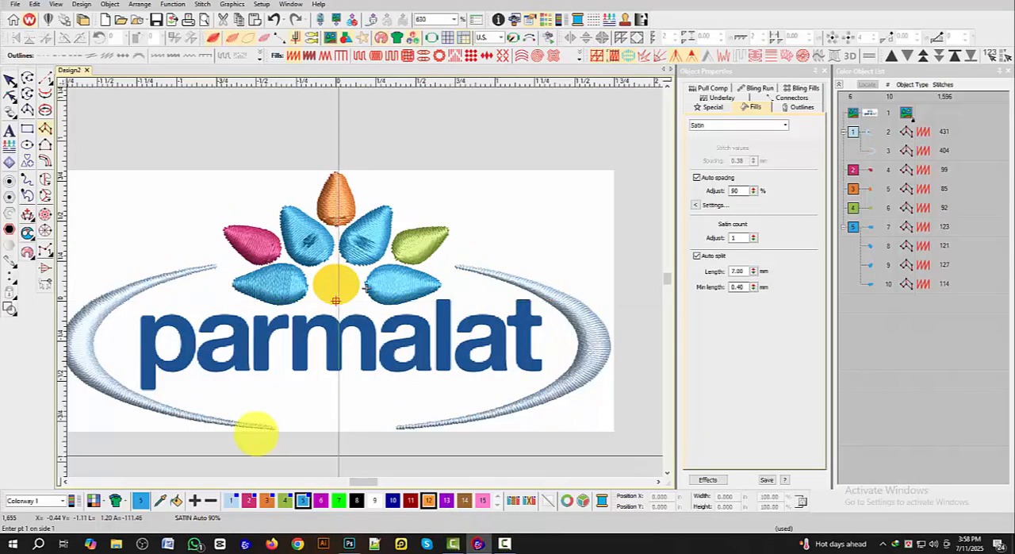
Step: Set thread colour 6 to the custom RGB colour 250, 223, 60
double_click(322, 501)
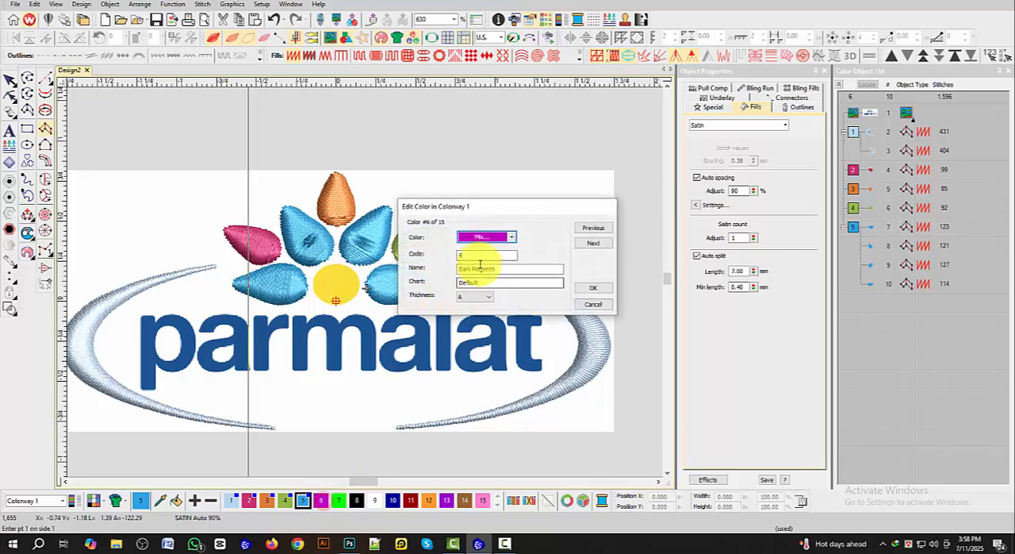
left_click(484, 236)
left_click(496, 325)
left_click(465, 186)
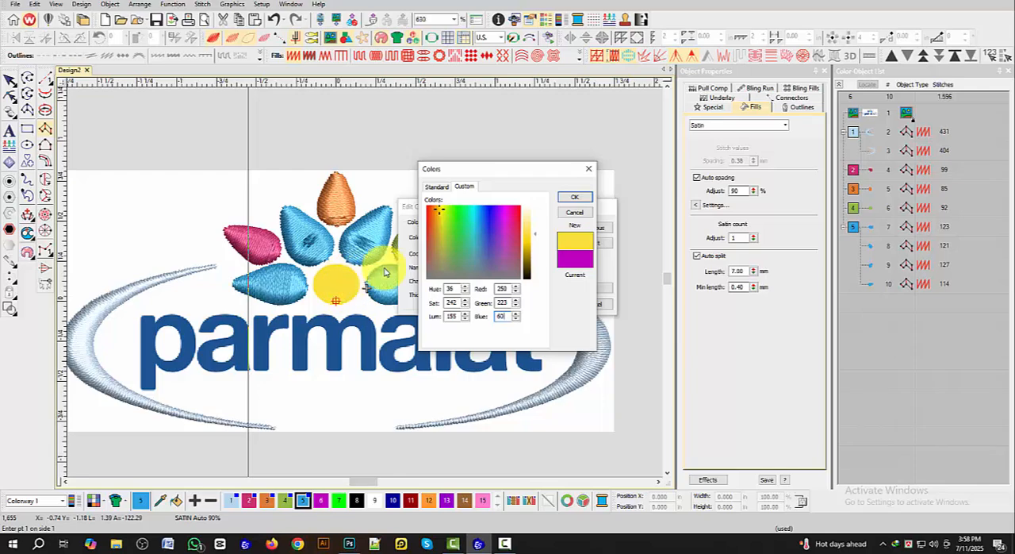
left_click(577, 198)
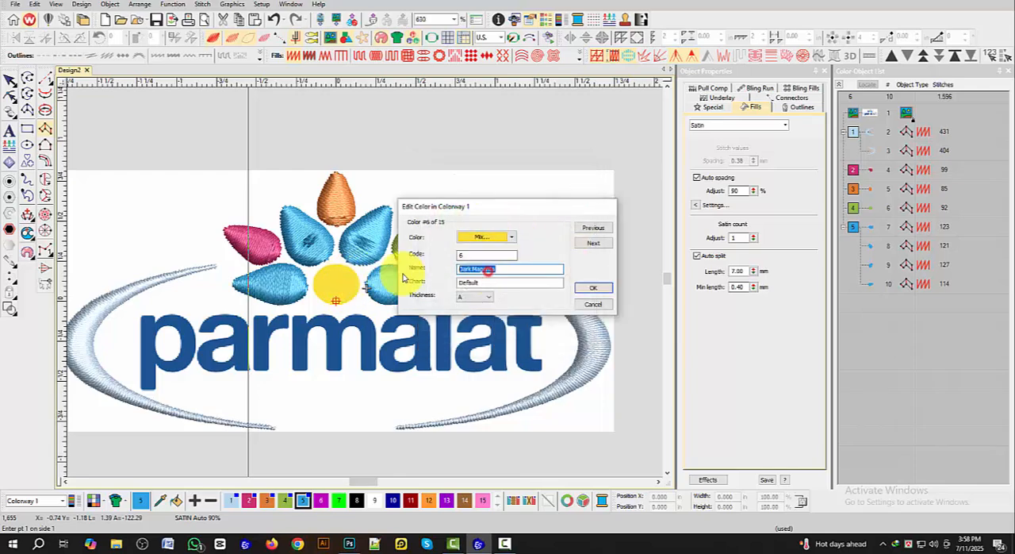
left_click(593, 289)
Step: Digitize the yellow centre circle as a satin column in thread colour 6, with point pairs from its upper to its lower edge
scroll(365, 279, "up", 7)
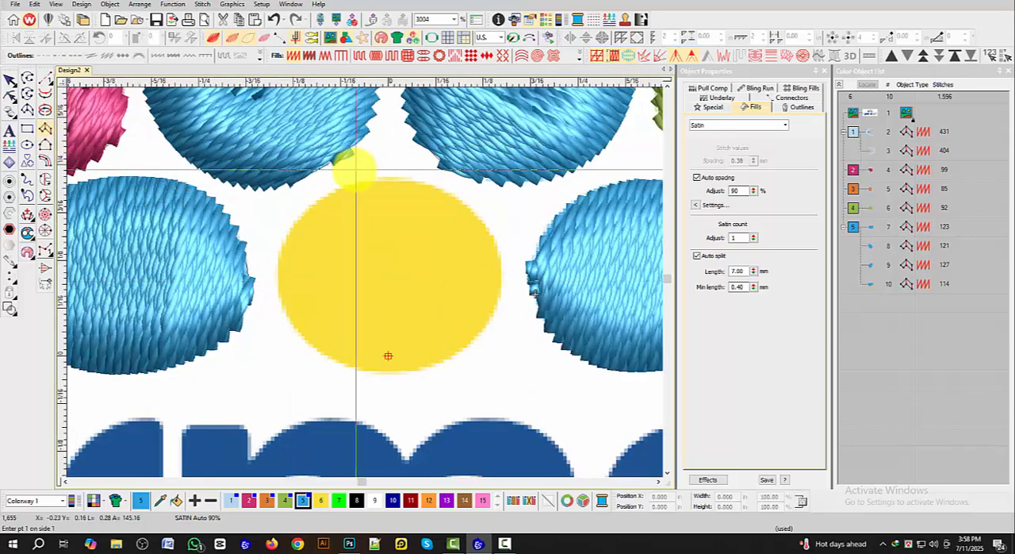
left_click(321, 500)
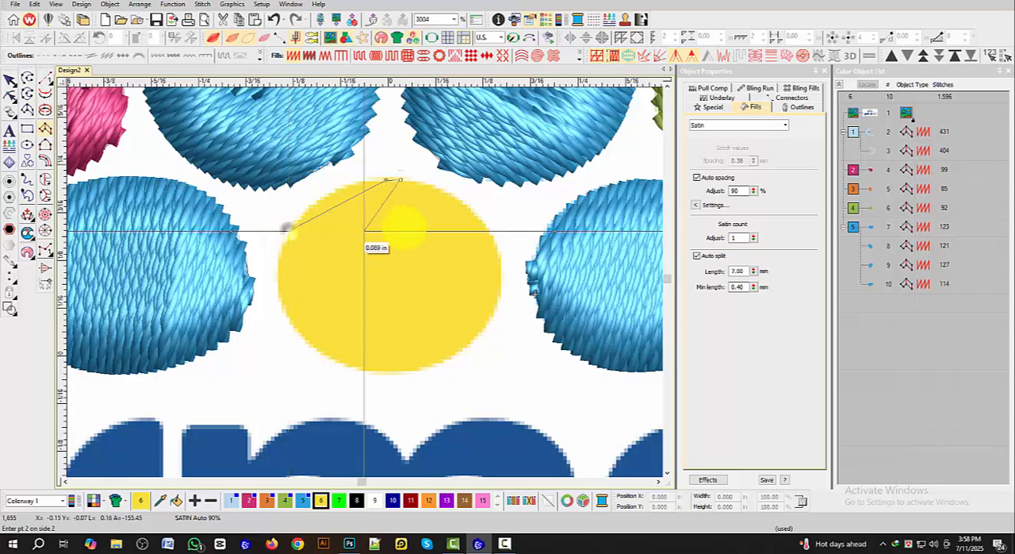
left_click(483, 231)
left_click(284, 311)
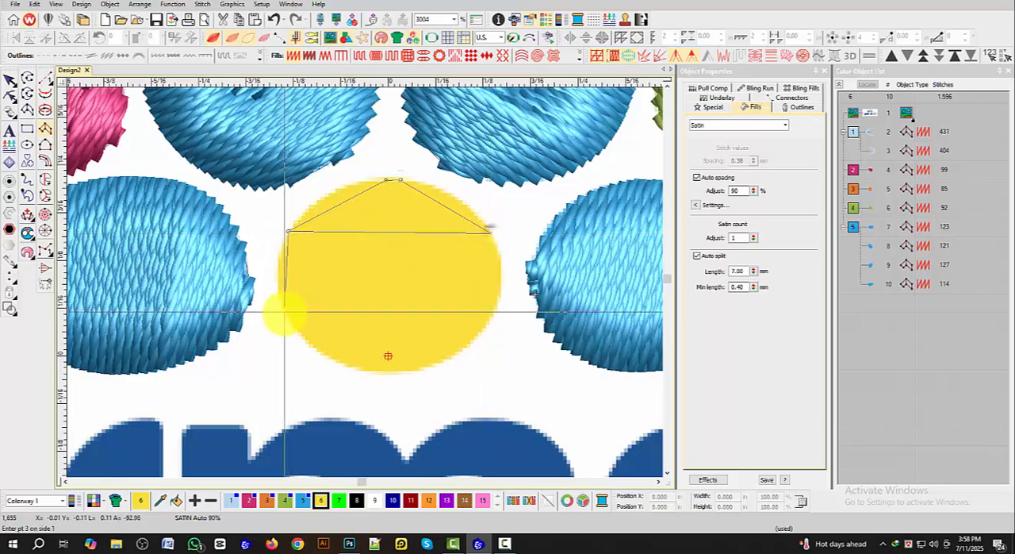
left_click(493, 312)
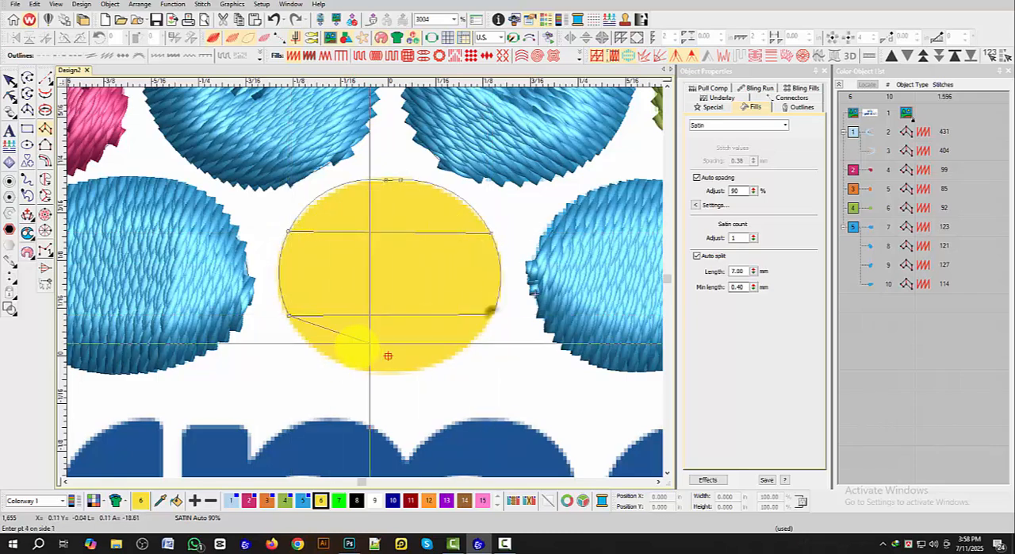
left_click(446, 361)
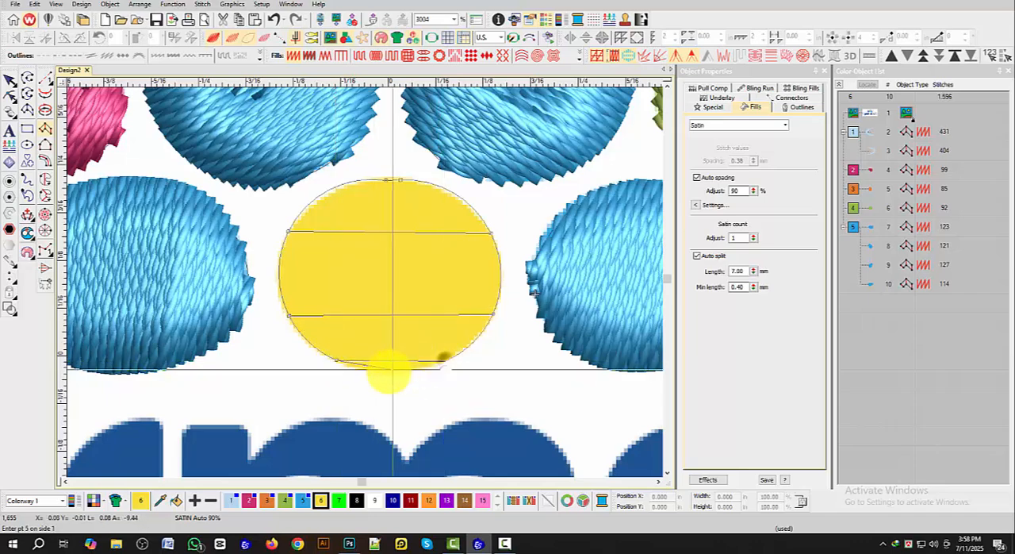
key("Return")
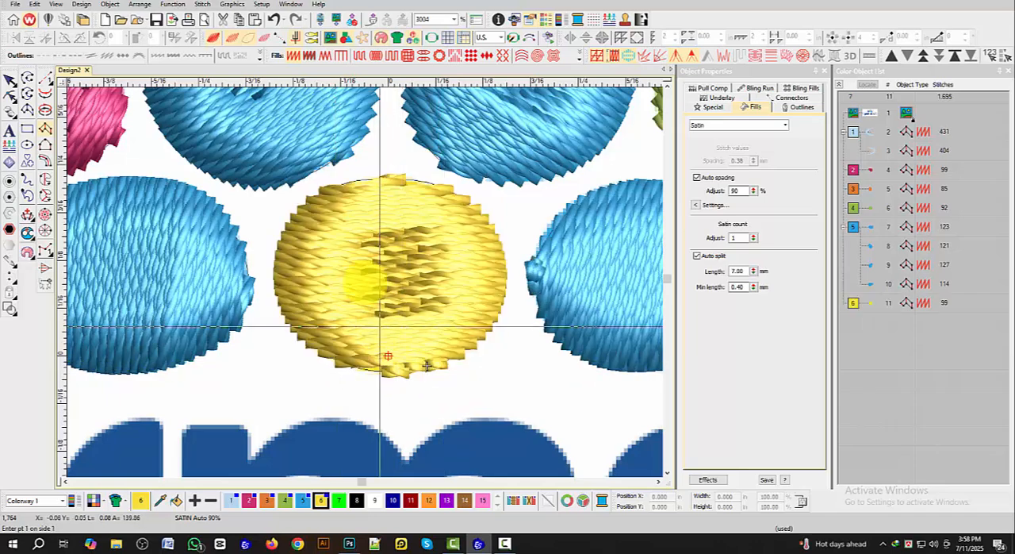
Step: Reshape the yellow circle's satin column by moving the point at its upper edge slightly outward
scroll(342, 213, "down", 2)
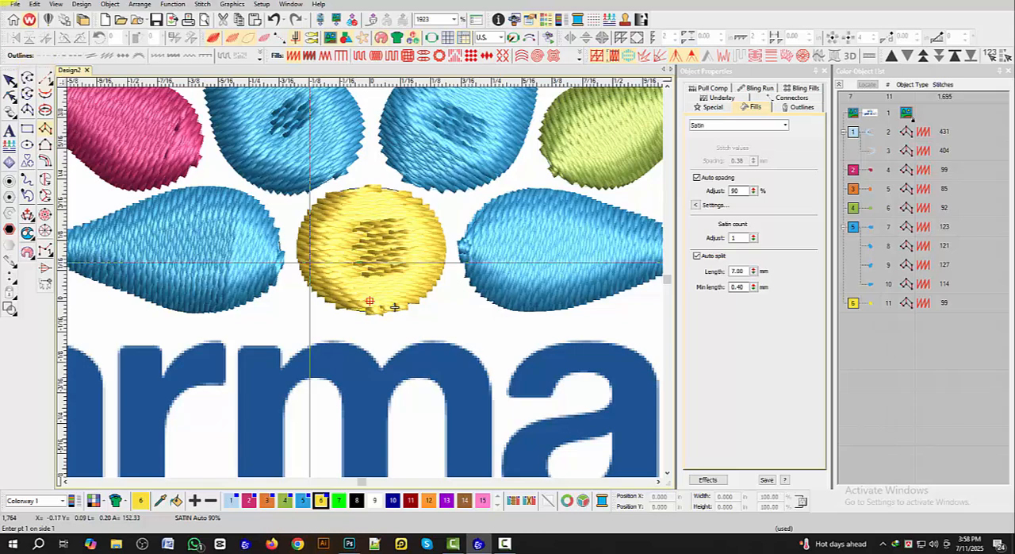
left_click(8, 81)
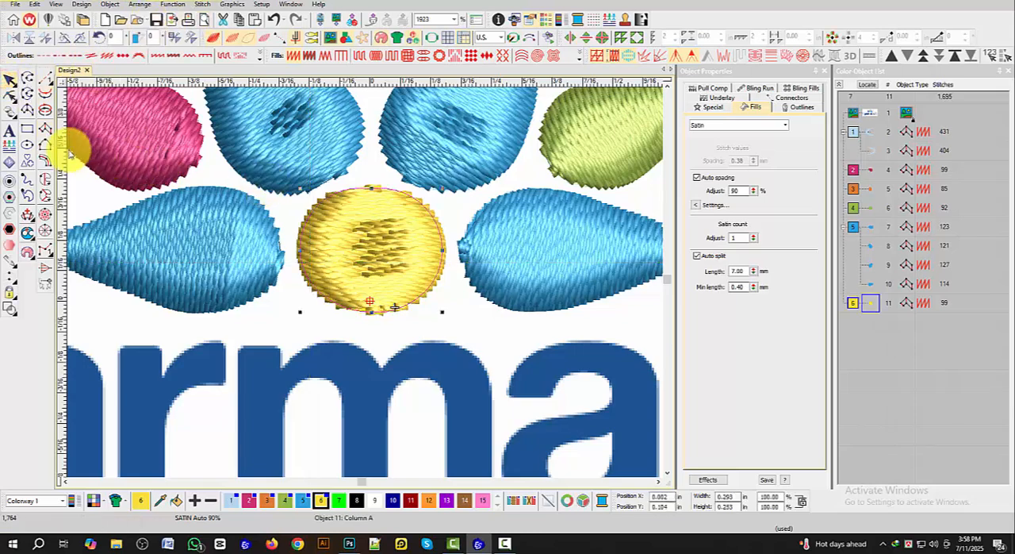
left_click(14, 98)
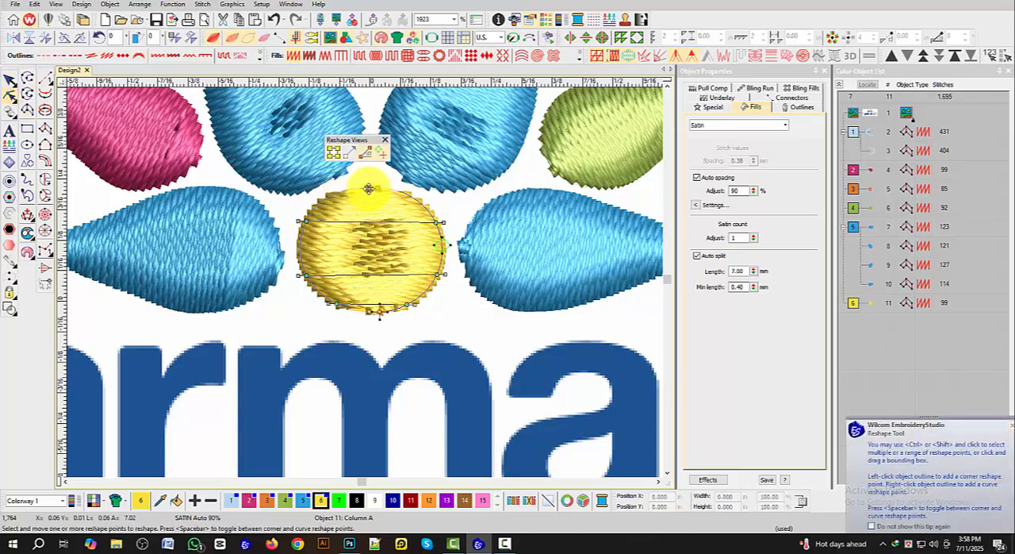
left_click_drag(369, 187, 373, 186)
left_click(10, 80)
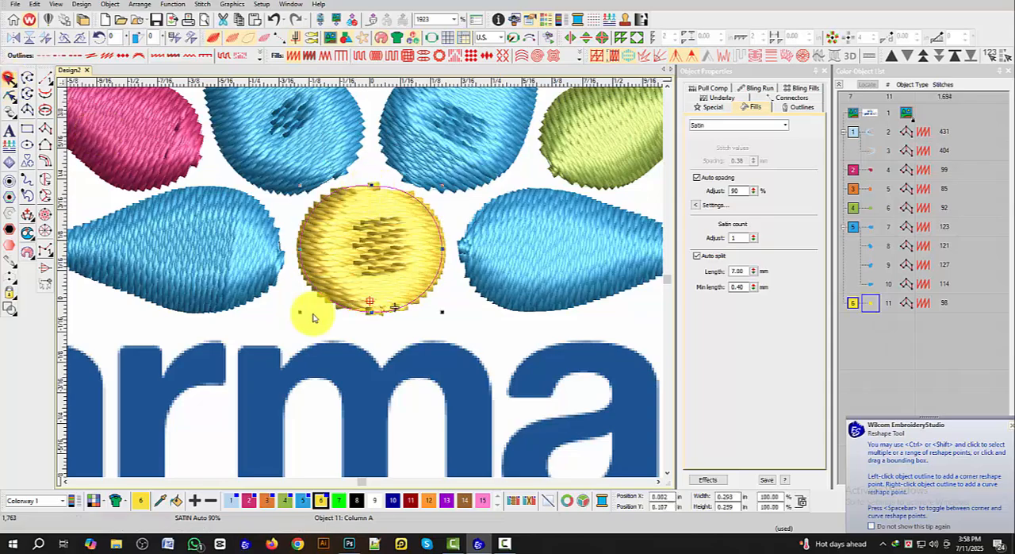
Step: Switch to Photoshop, sample the dark blue parmalat lettering to read its RGB values, and return to Wilcom EmbroideryStudio
scroll(434, 322, "down", 5)
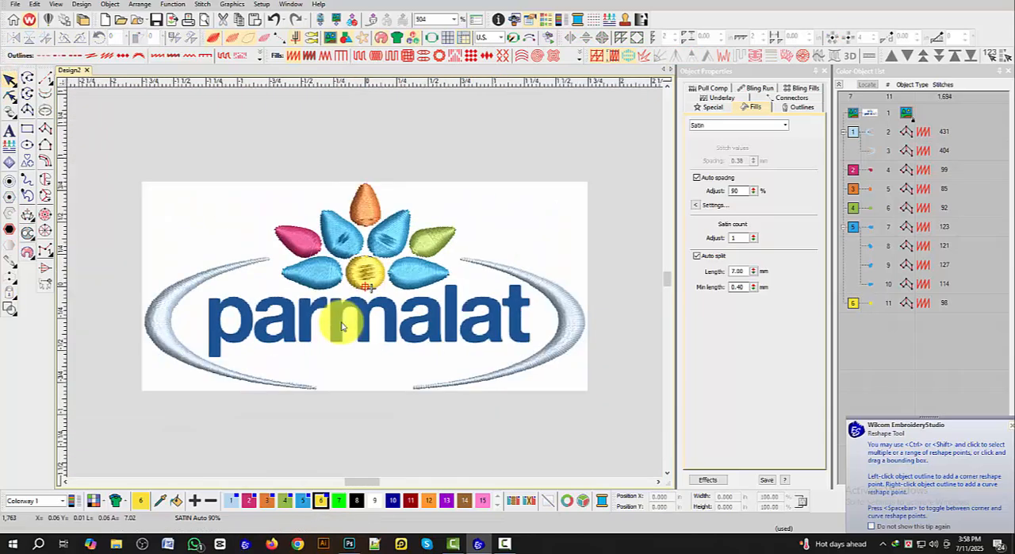
left_click(350, 544)
left_click(235, 305)
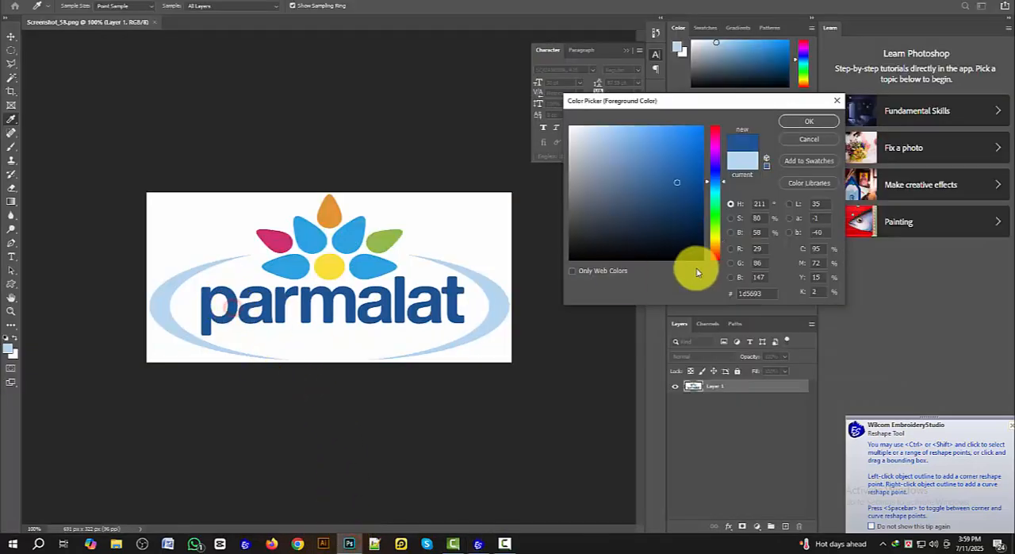
left_click(1011, 431)
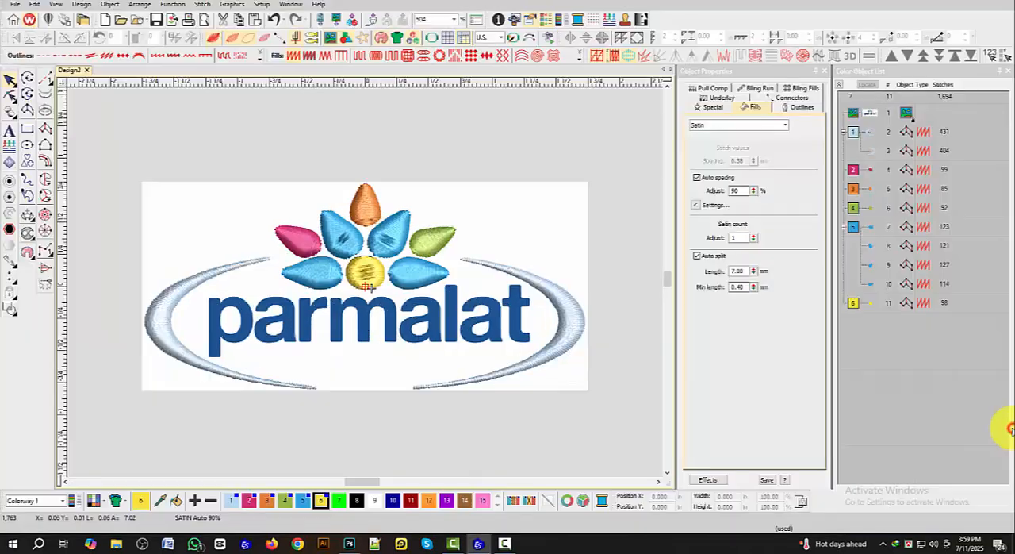
left_click(350, 544)
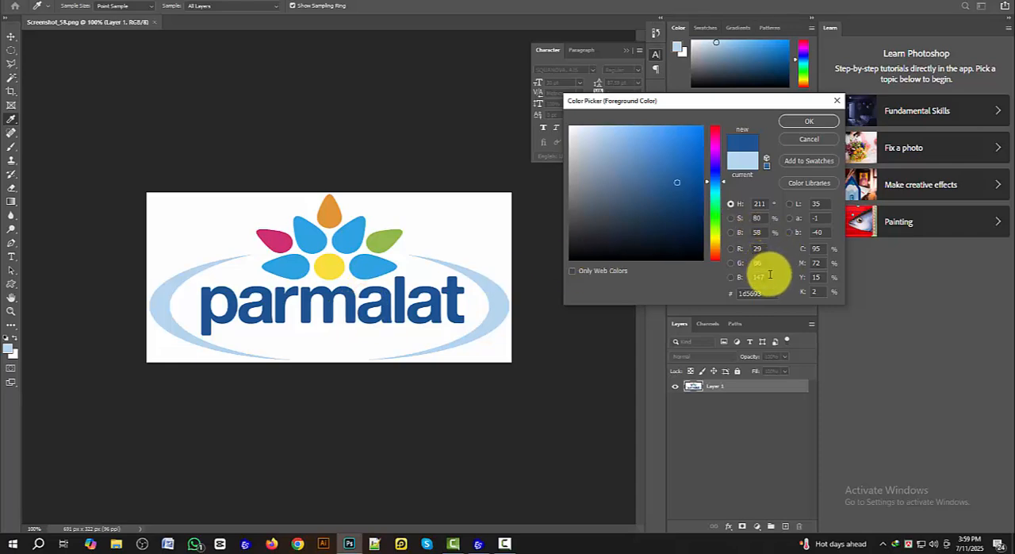
left_click(478, 544)
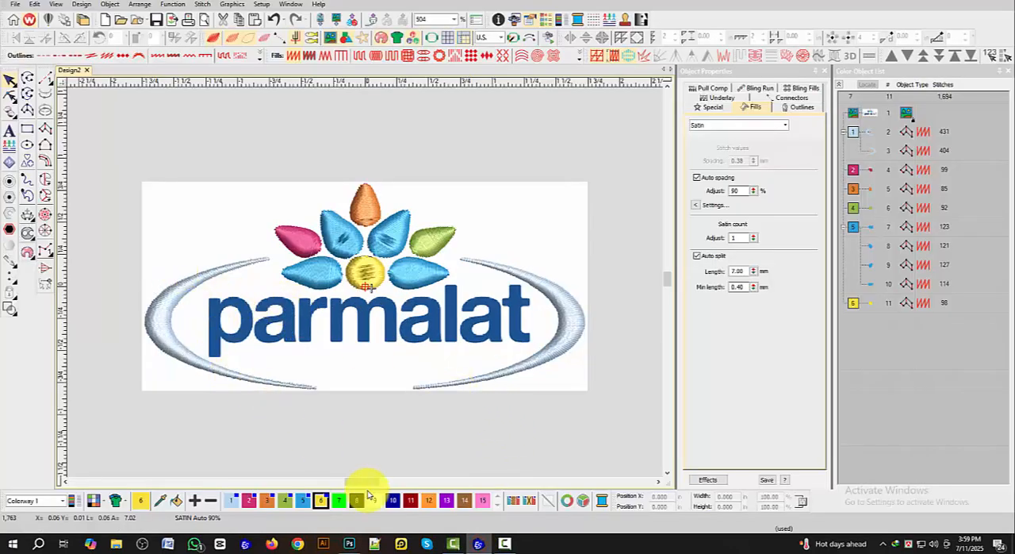
Step: Set thread colour 7 to the custom RGB colour 29, 86, 147, checking the values against the colour sampled in Photoshop
double_click(339, 501)
left_click(486, 238)
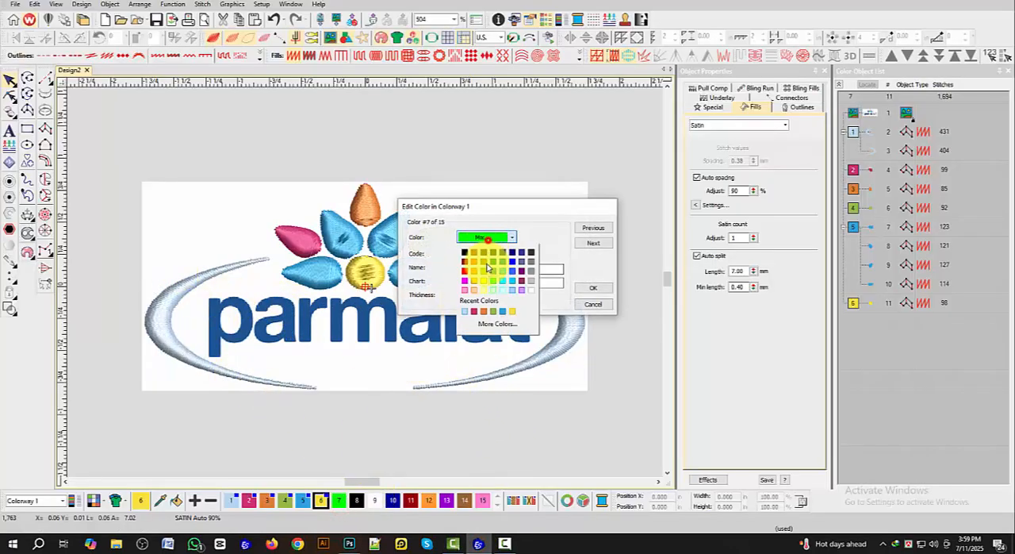
left_click(491, 325)
left_click(464, 187)
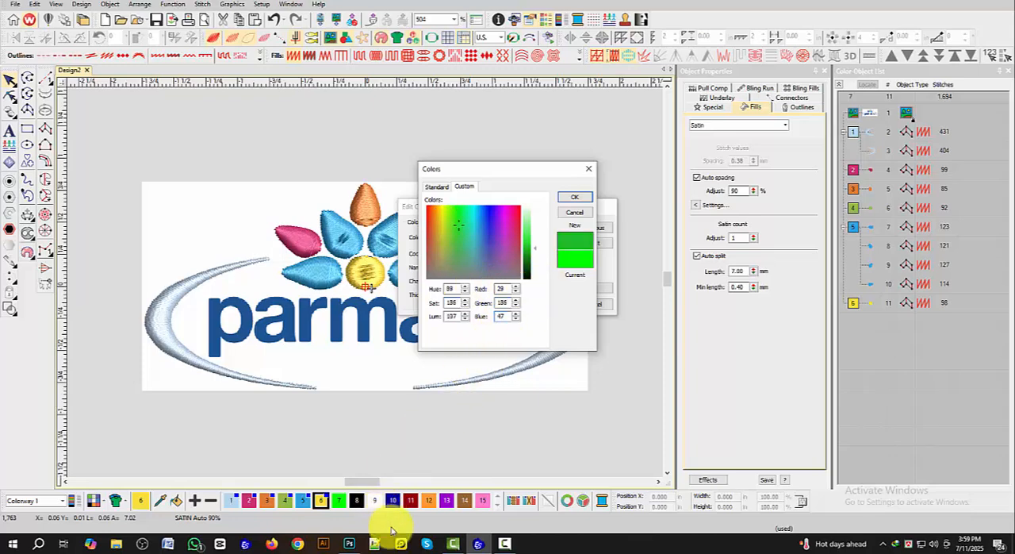
left_click(349, 543)
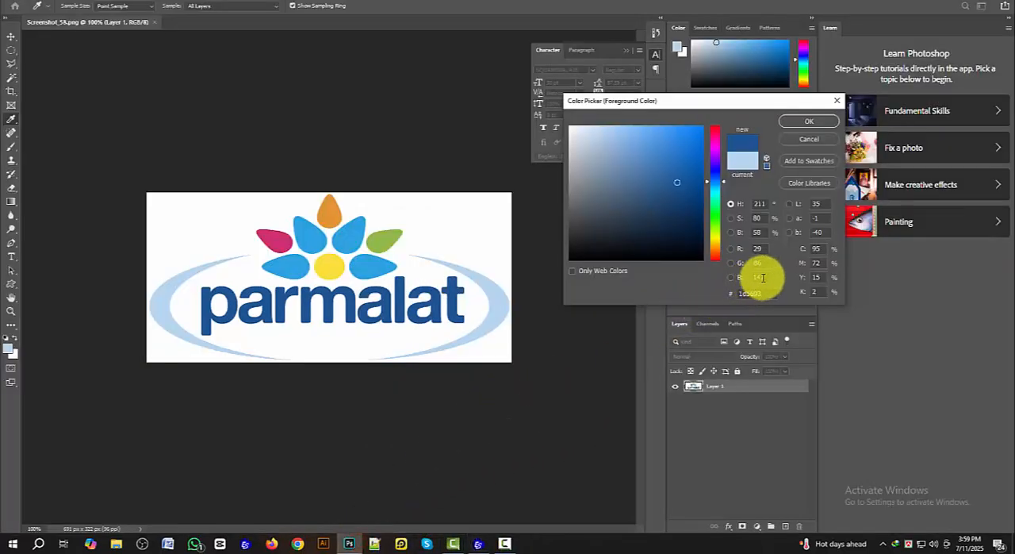
left_click(478, 544)
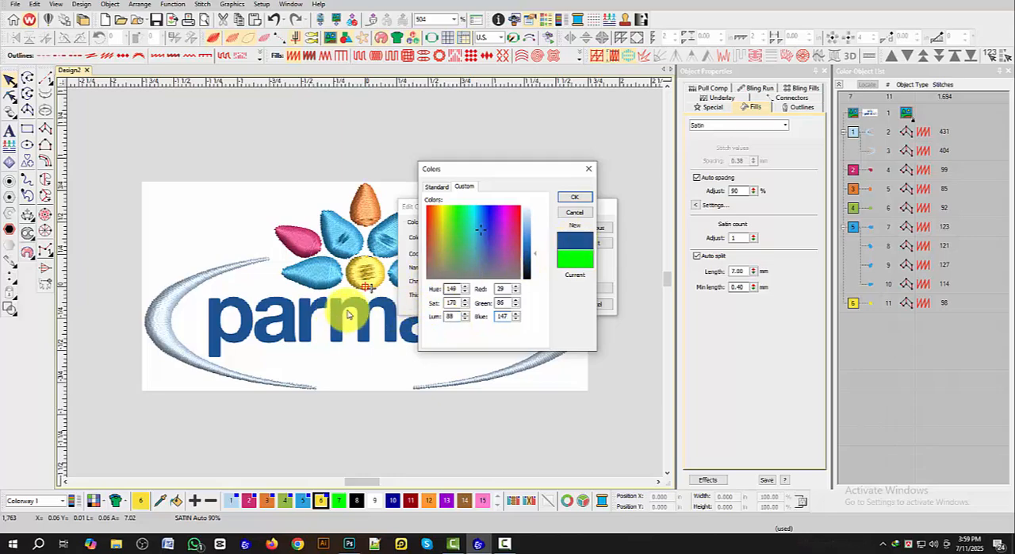
left_click(585, 197)
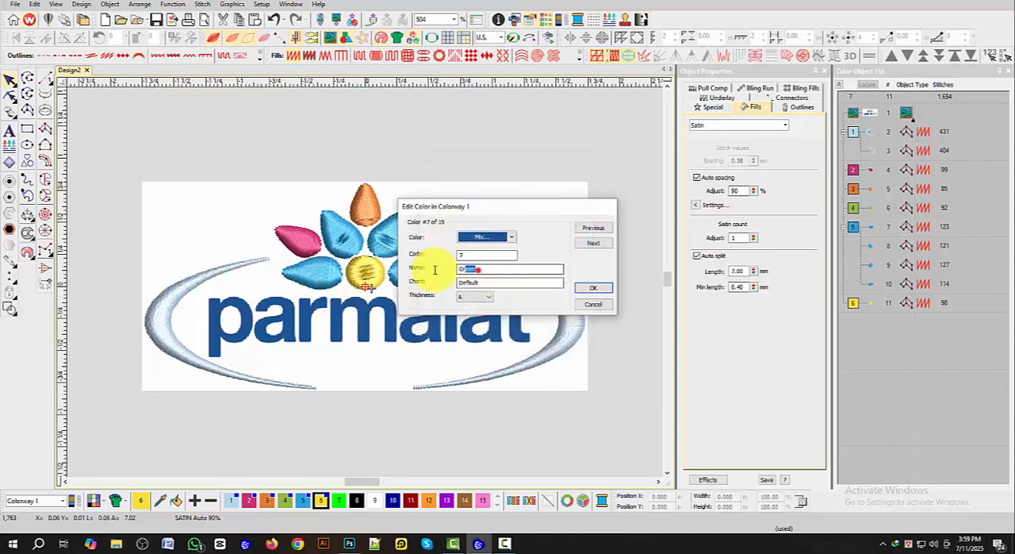
left_click(597, 292)
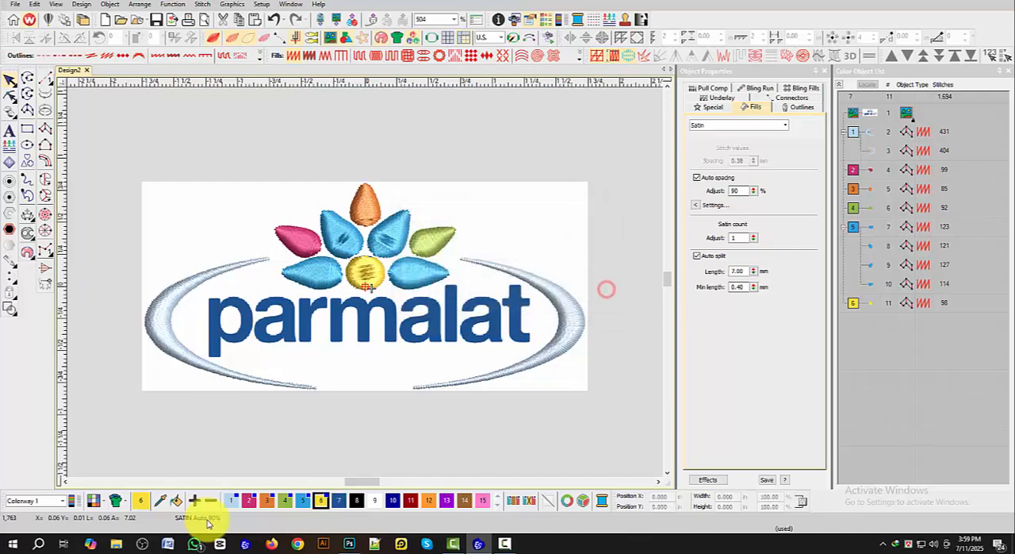
Step: Digitize the vertical stem of the letter p as a straight satin column in thread colour 7, from its upper to its lower end
scroll(349, 270, "up", 5)
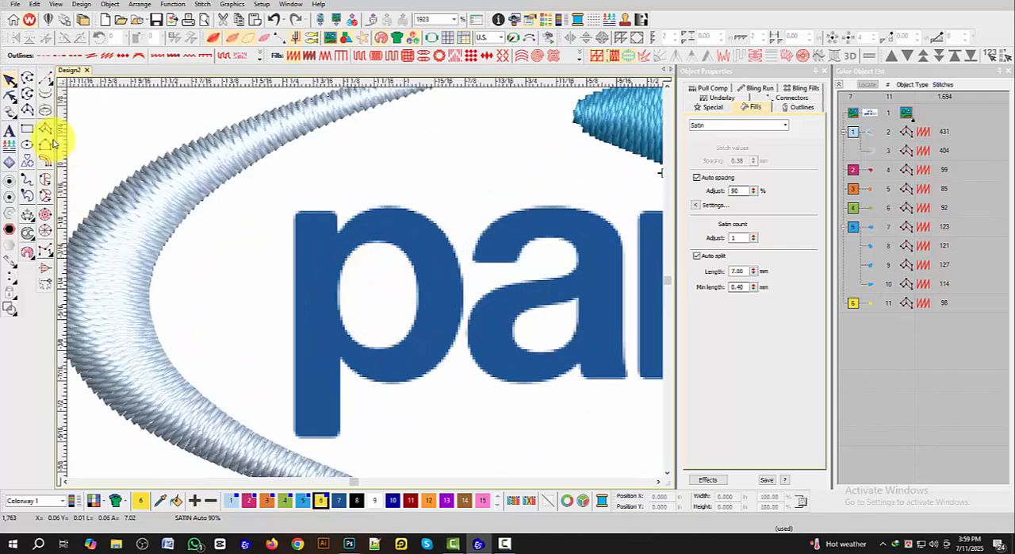
left_click(46, 129)
left_click(339, 499)
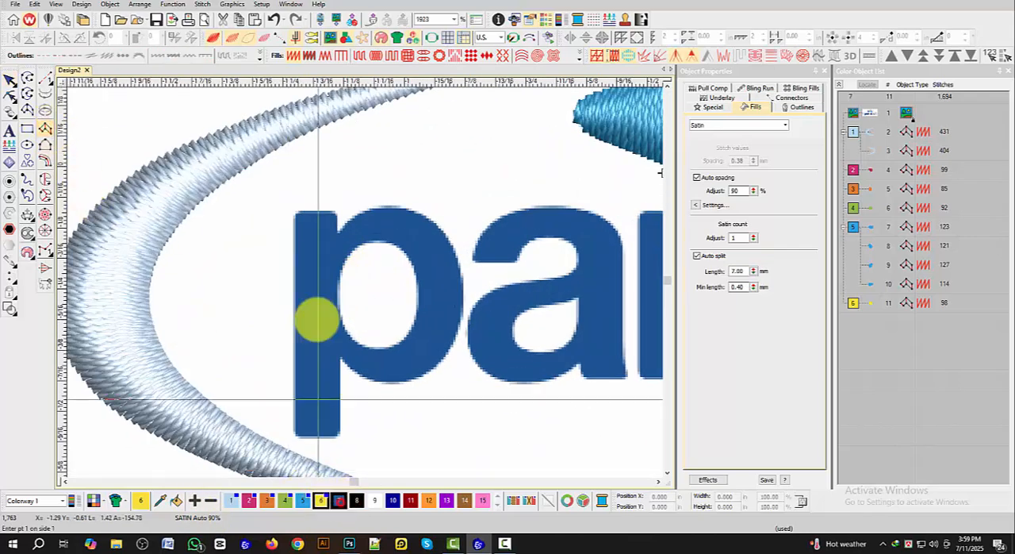
left_click(295, 213)
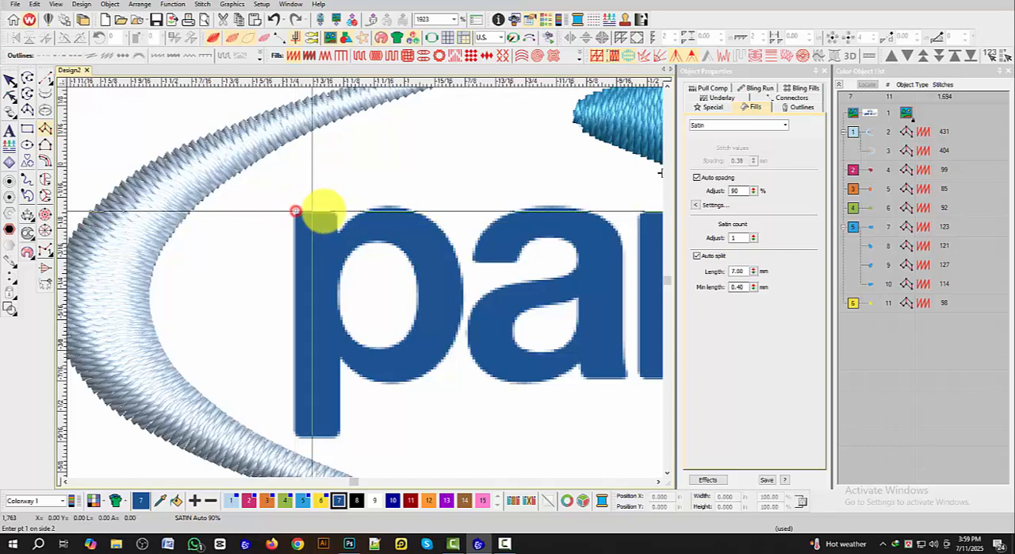
left_click(337, 212)
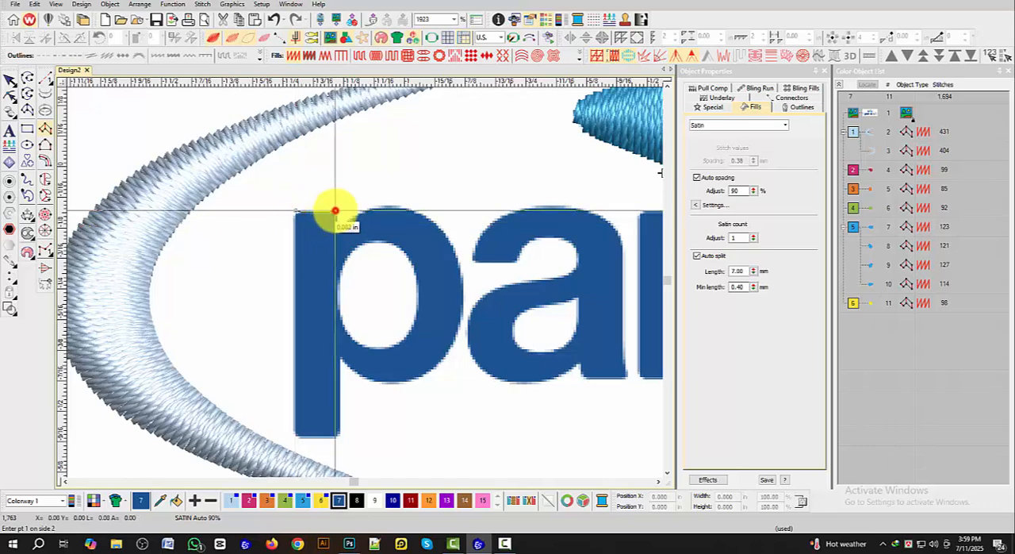
left_click(293, 434)
key("Return")
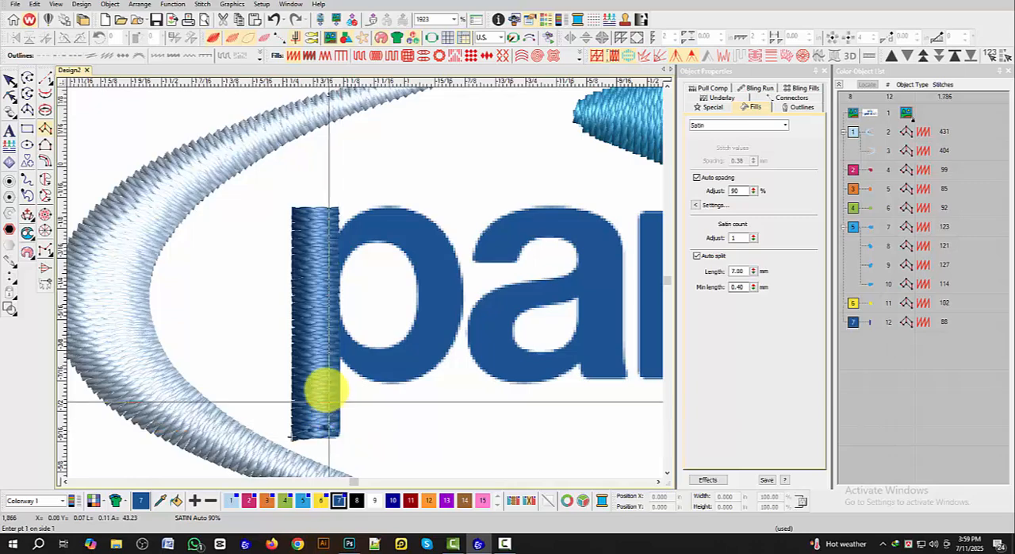
Step: Digitize the bowl of the letter p as a curved satin column, with point pairs around the ring and both ends overlapping the stem
left_click(322, 248)
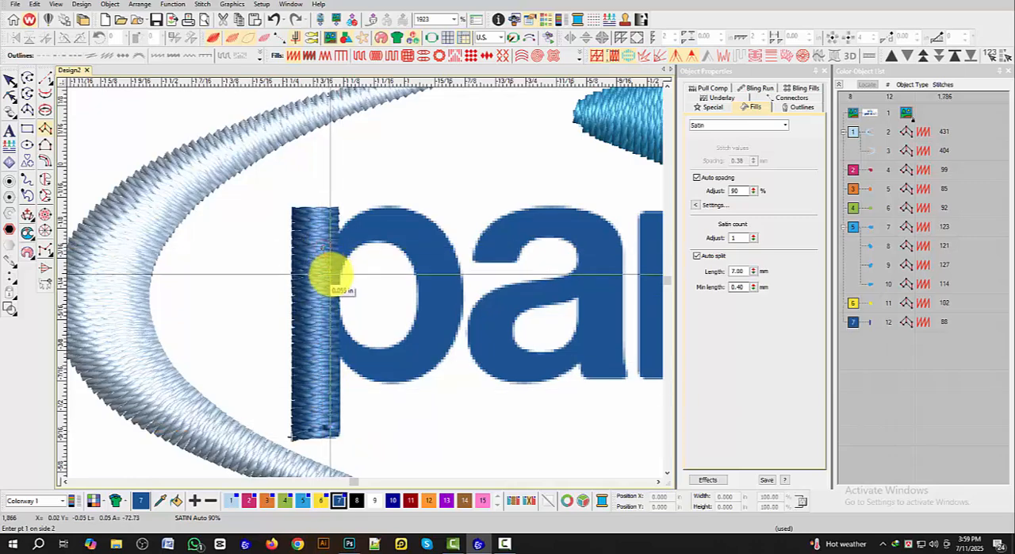
left_click(331, 272)
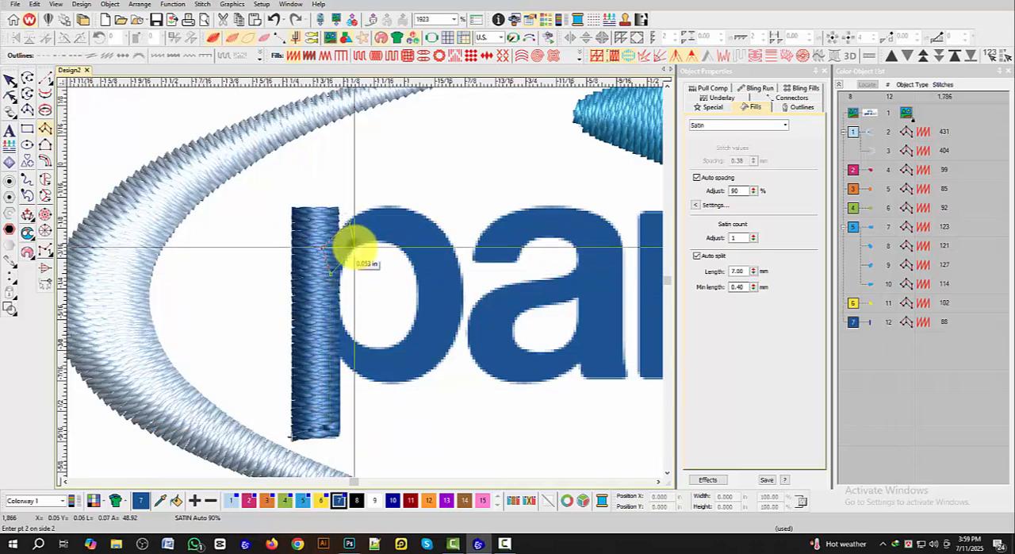
right_click(354, 247)
right_click(388, 207)
right_click(385, 241)
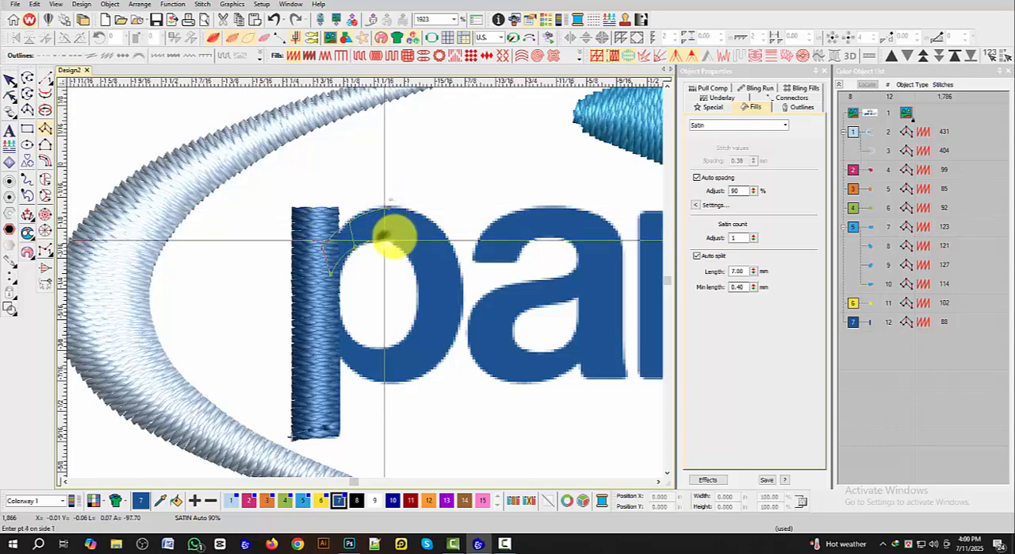
right_click(404, 251)
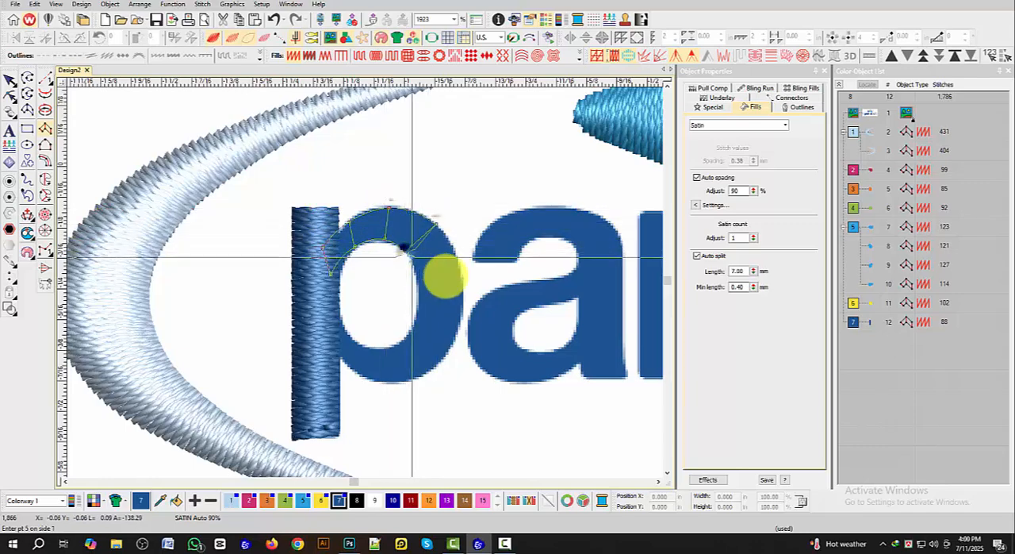
right_click(463, 293)
right_click(415, 288)
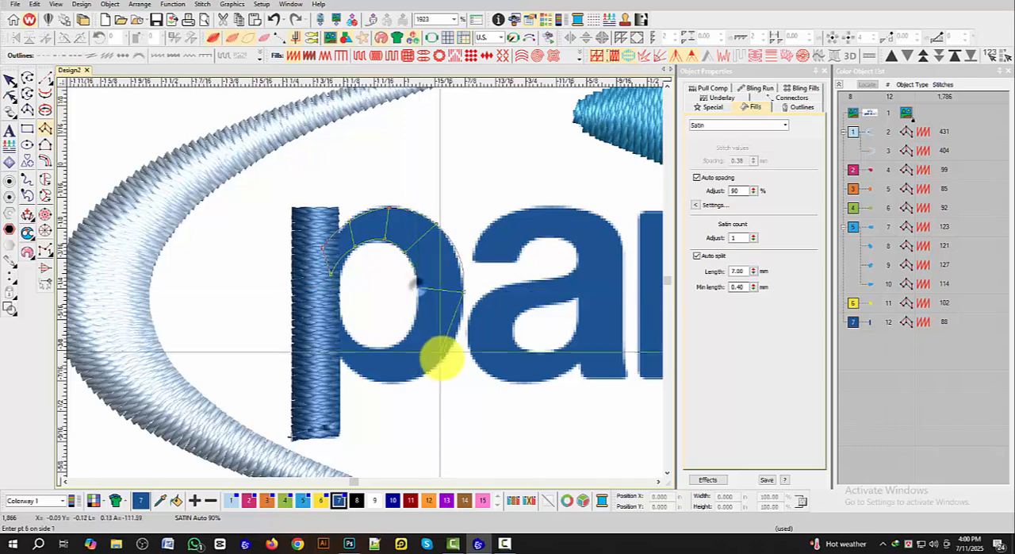
right_click(442, 356)
right_click(411, 333)
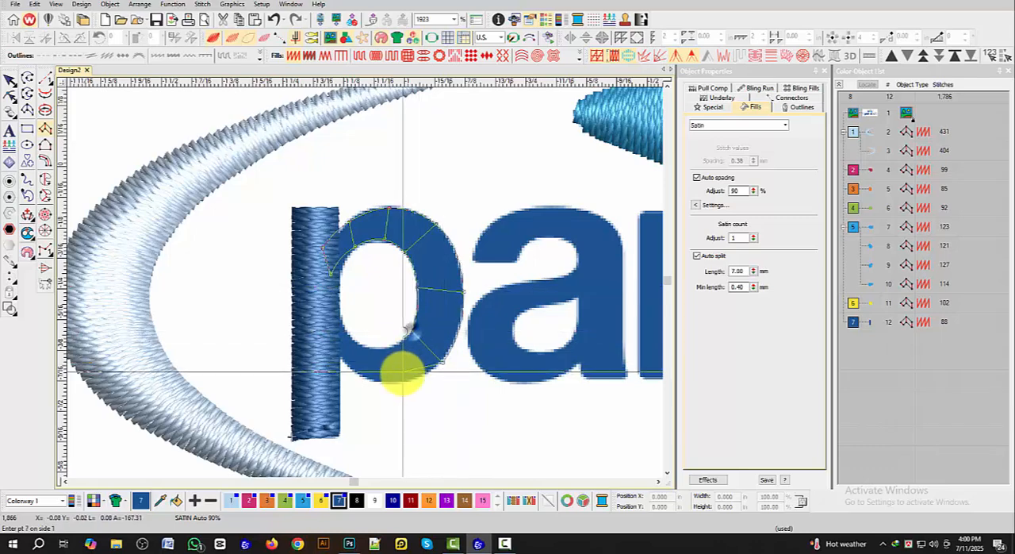
right_click(395, 380)
right_click(390, 351)
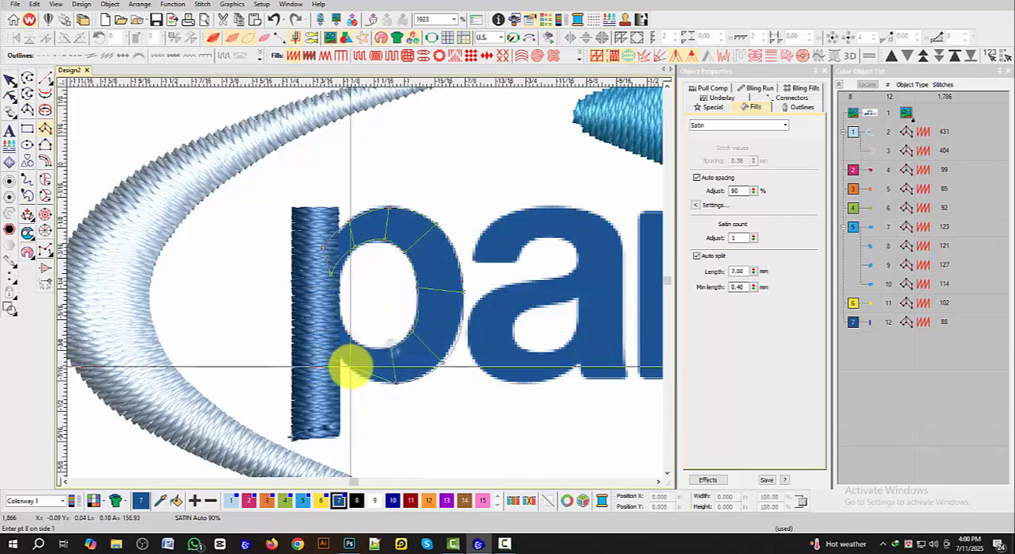
right_click(331, 343)
right_click(325, 335)
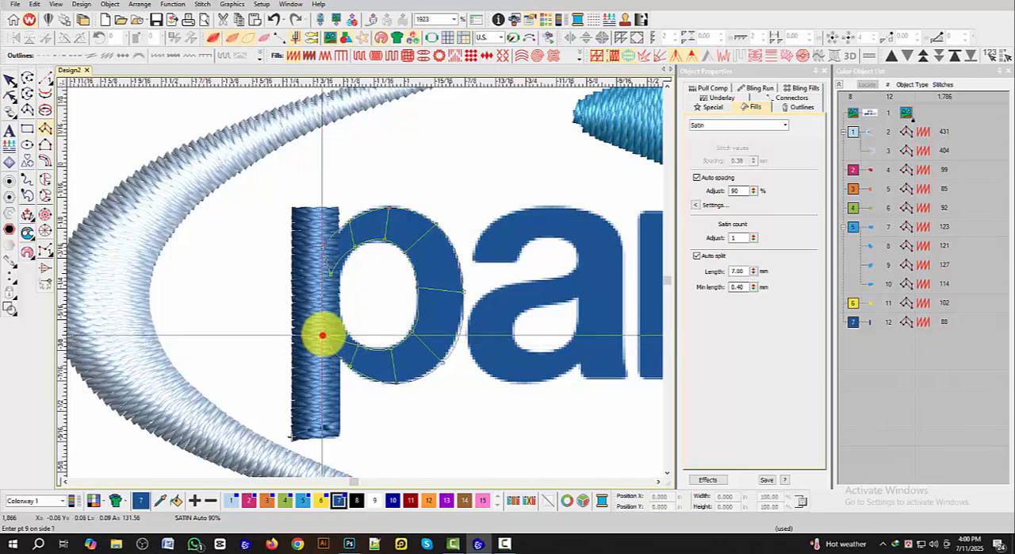
key("Return")
Step: Digitize the upper arc and right stem of the first letter a as one satin column, from the arc's left tip to the baseline
scroll(408, 272, "down", 2)
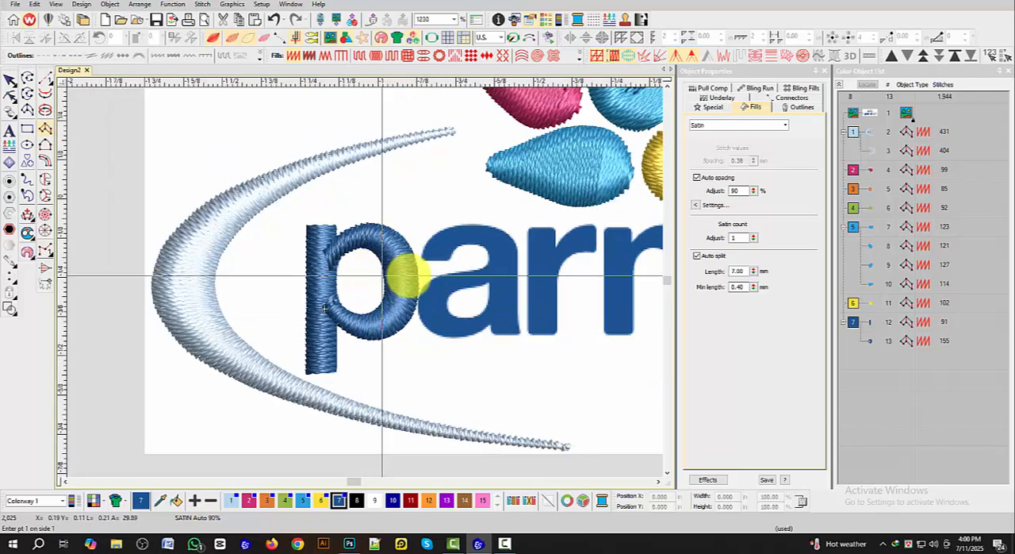
scroll(301, 276, "up", 3)
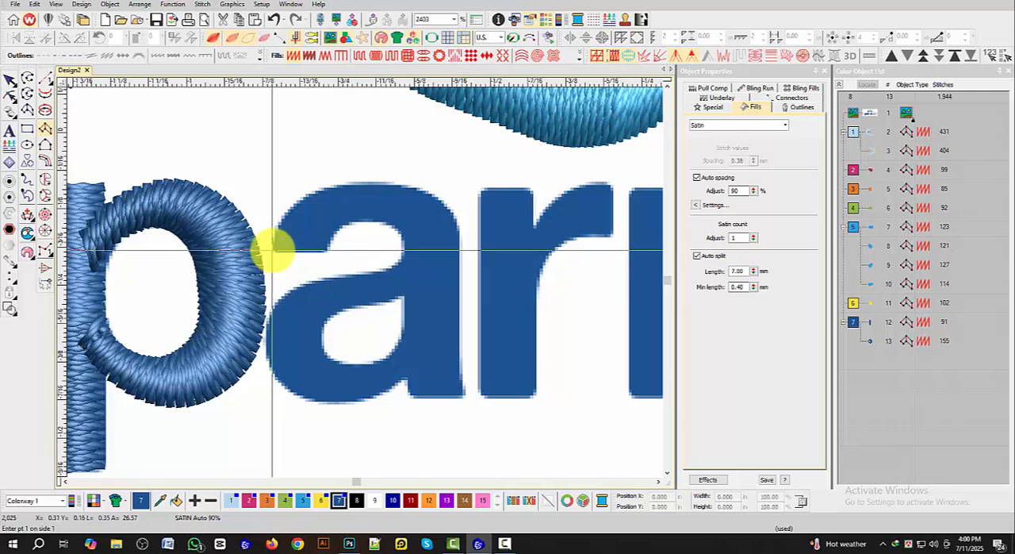
left_click(273, 248)
left_click(323, 248)
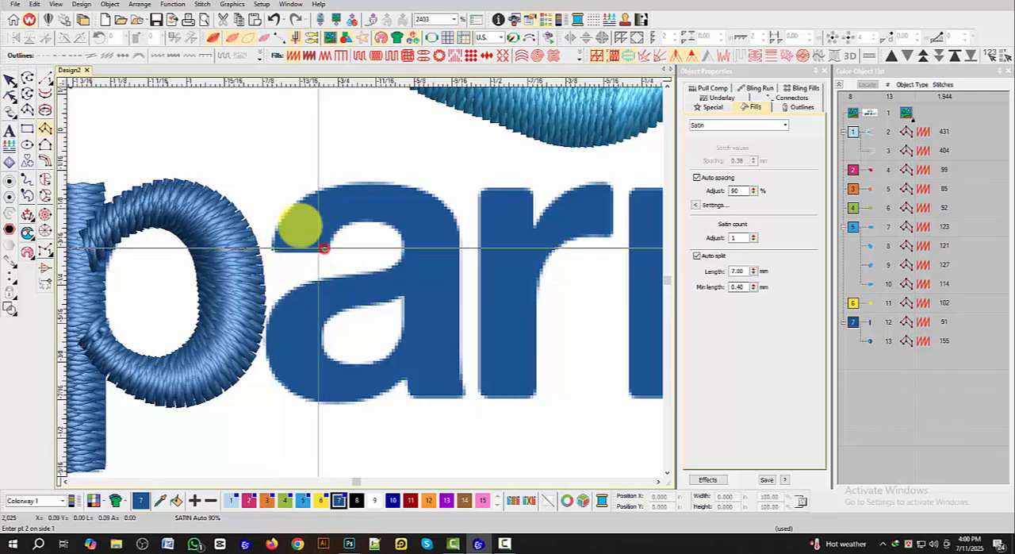
left_click(295, 204)
left_click(336, 227)
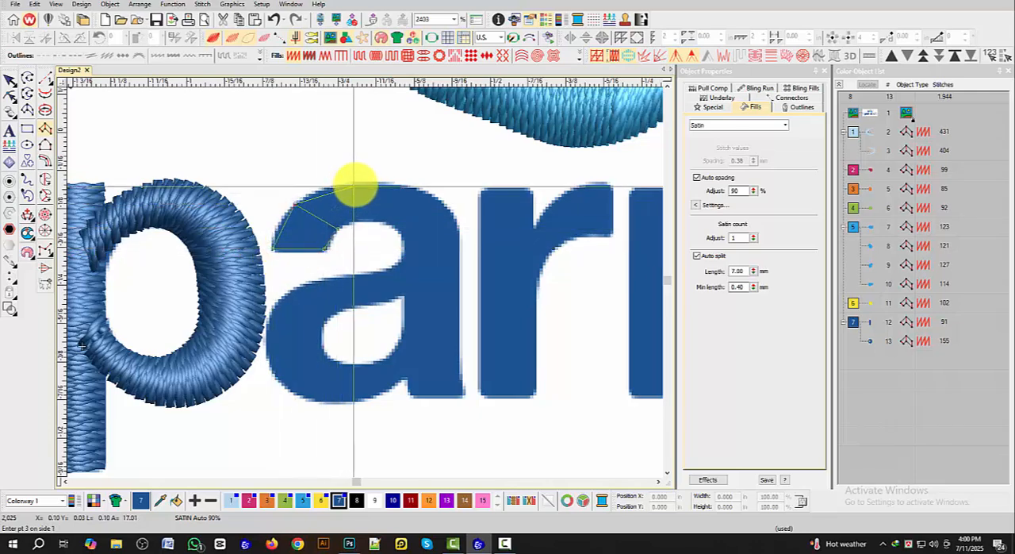
left_click(357, 180)
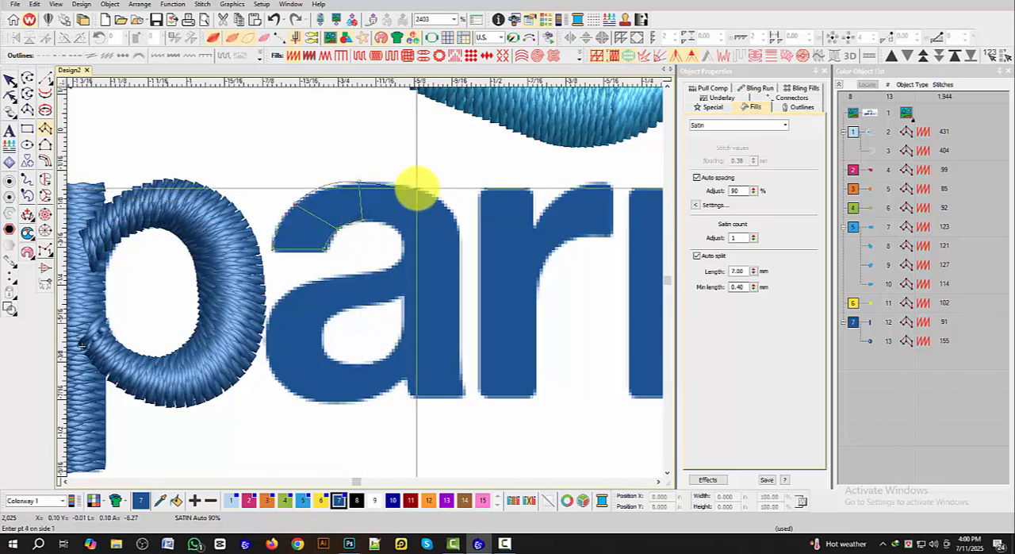
left_click(414, 184)
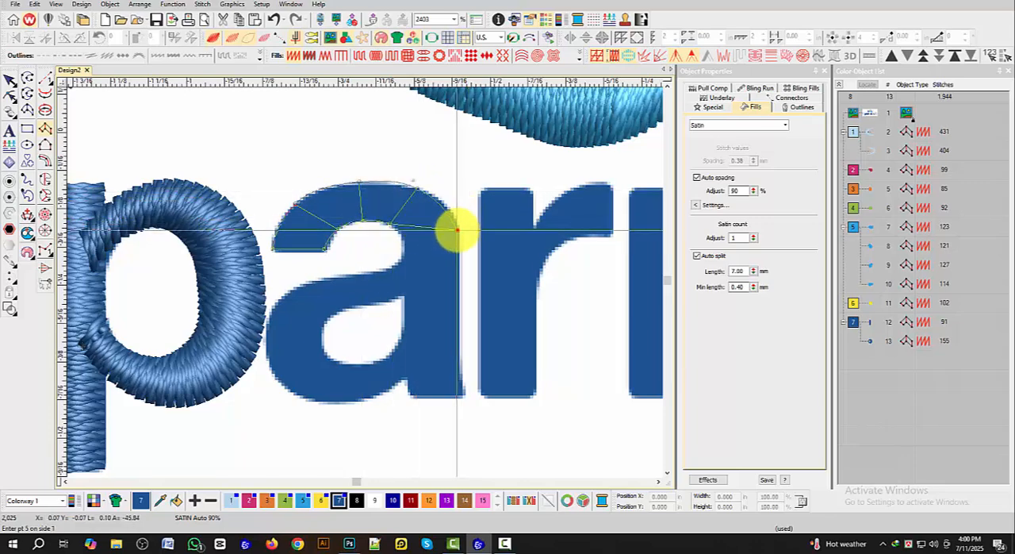
left_click(457, 230)
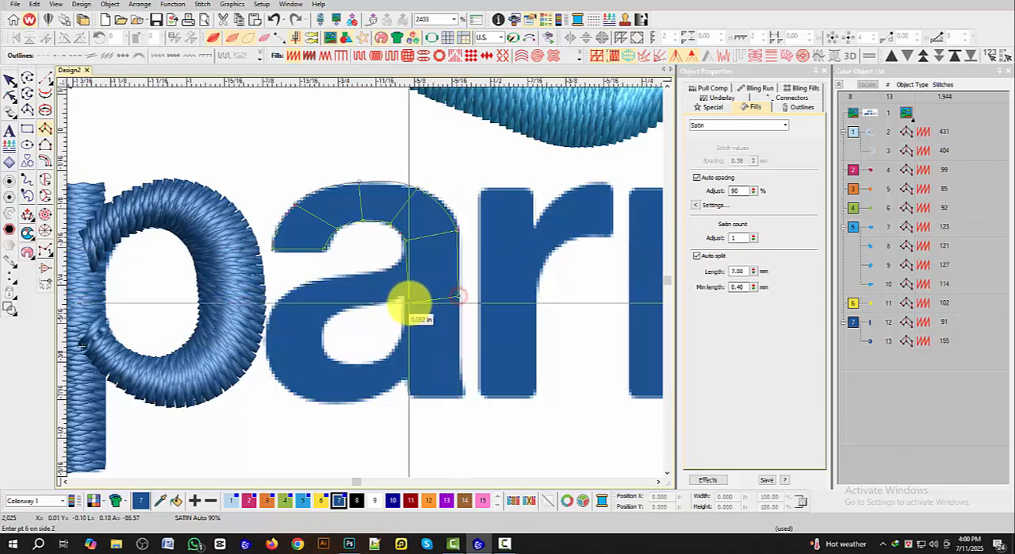
left_click(407, 303)
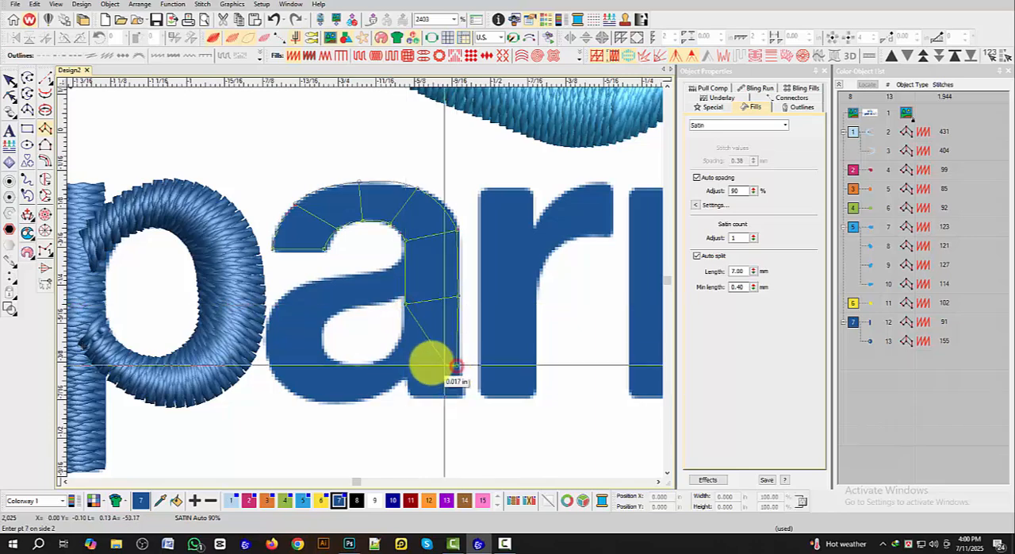
left_click(405, 365)
left_click(457, 367)
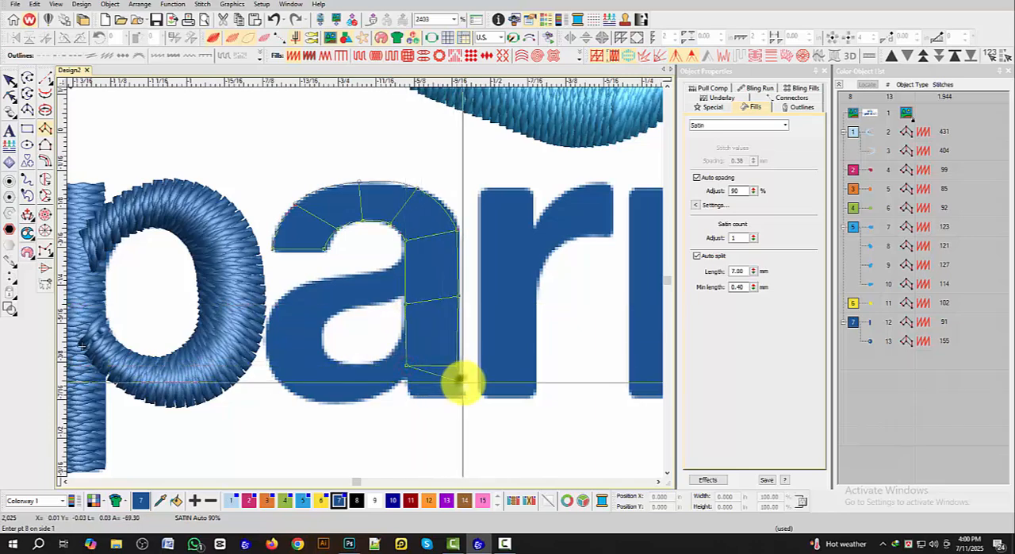
left_click(463, 398)
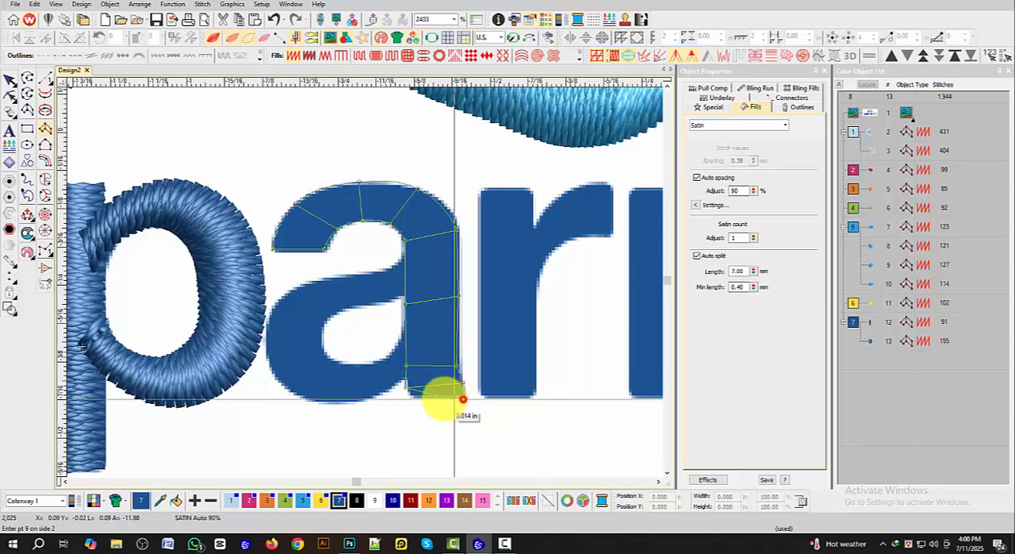
left_click(411, 395)
key("Return")
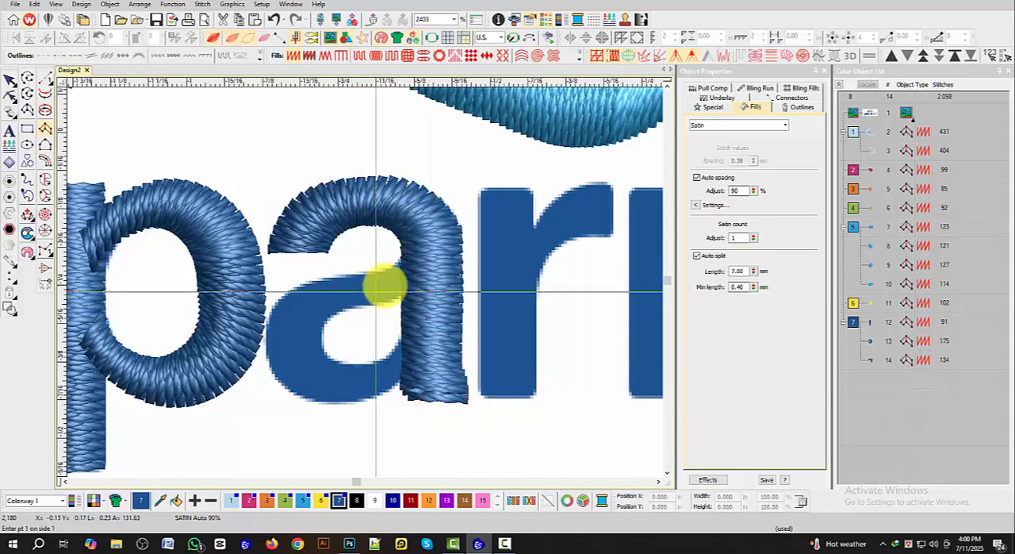
Step: Digitize the bowl of the first letter a as one curved satin column, with both ends overlapping the letter's right stem
left_click(419, 272)
left_click(409, 251)
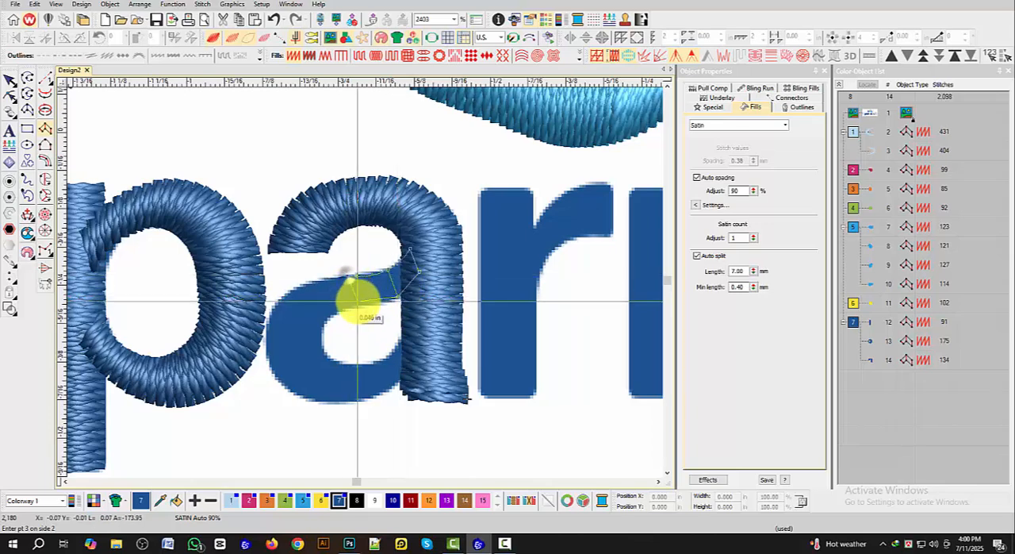
left_click(298, 282)
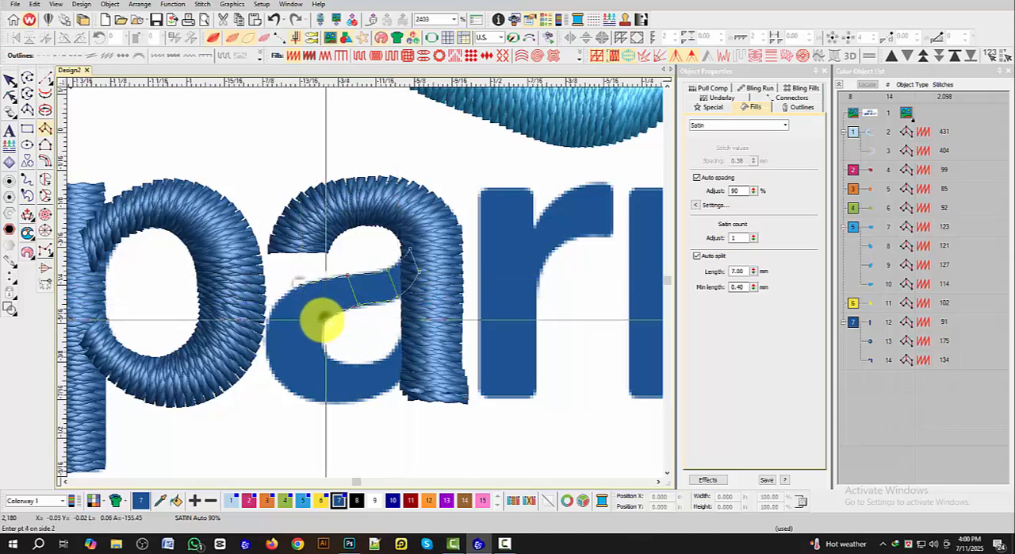
left_click(324, 319)
left_click(266, 331)
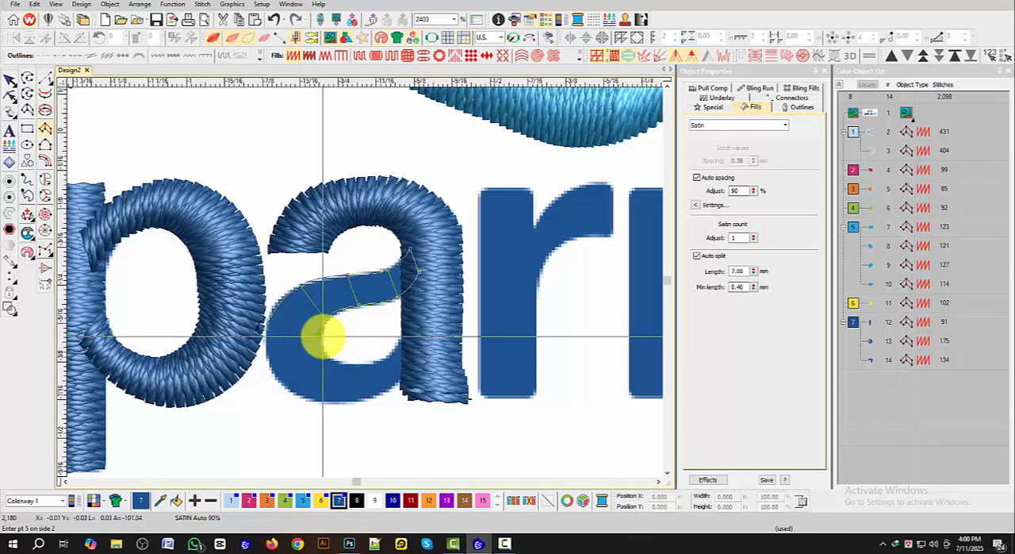
left_click(278, 384)
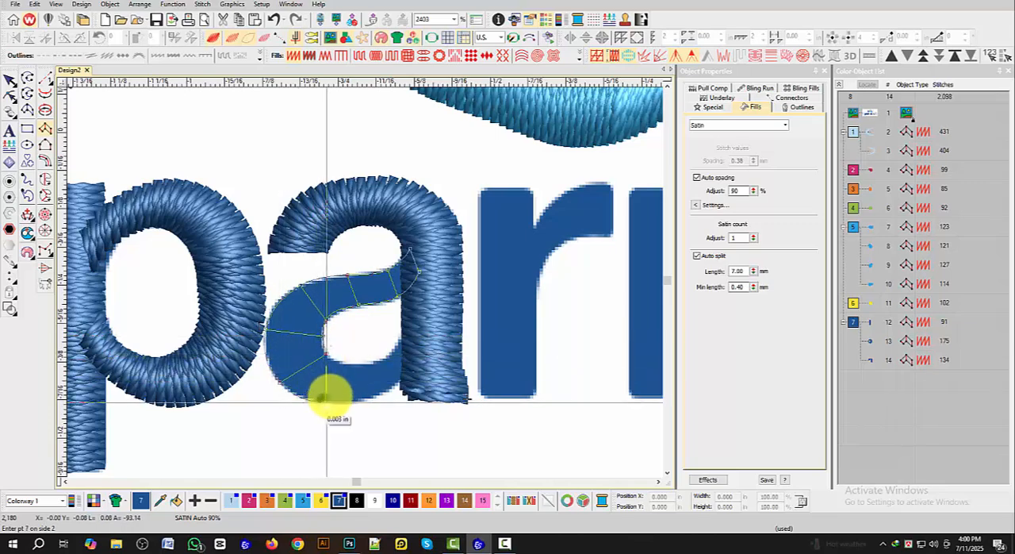
left_click(335, 361)
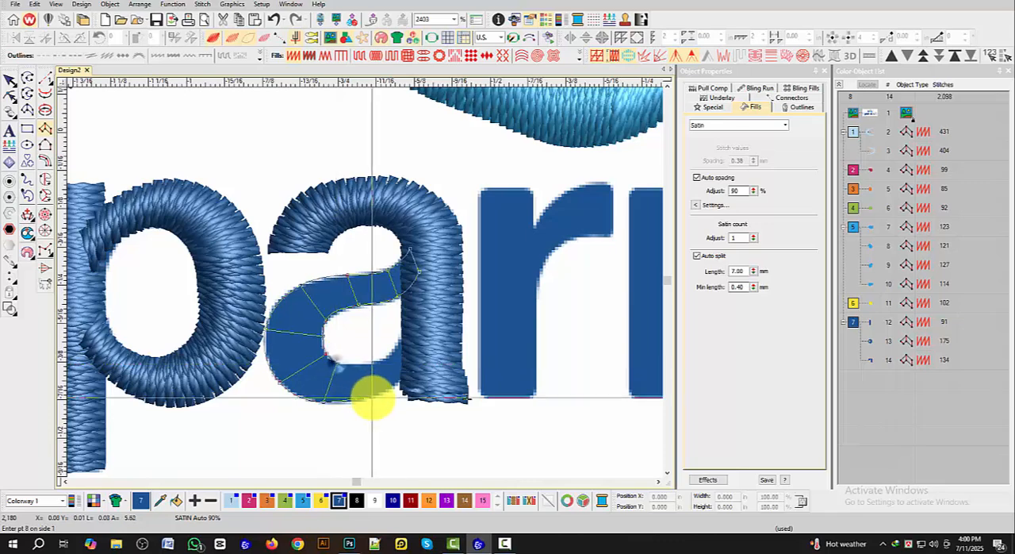
left_click(368, 366)
left_click(398, 382)
left_click(389, 360)
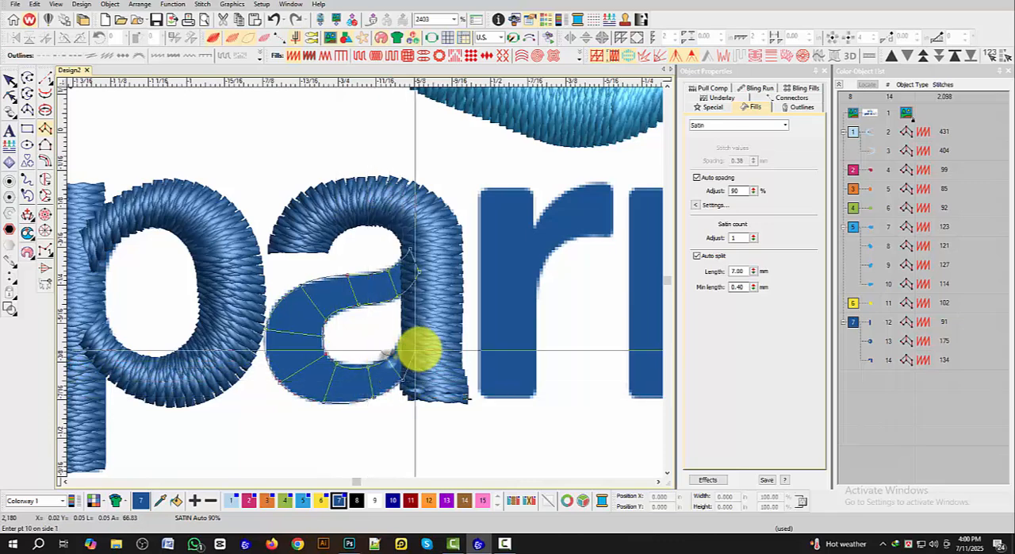
left_click(424, 345)
key("Return")
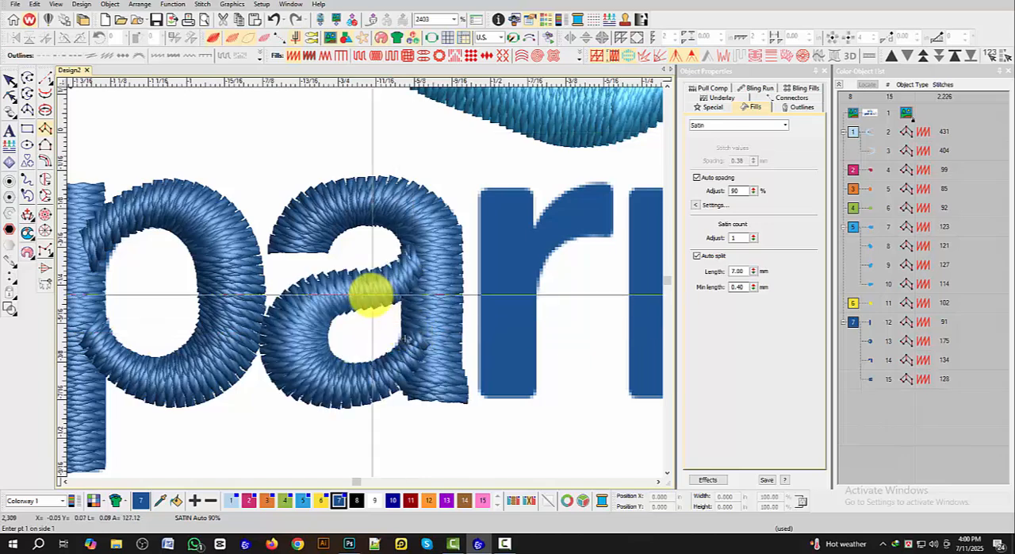
Step: Digitize the vertical stem of the letter r as a straight satin column from its upper end to the baseline
left_click(10, 82)
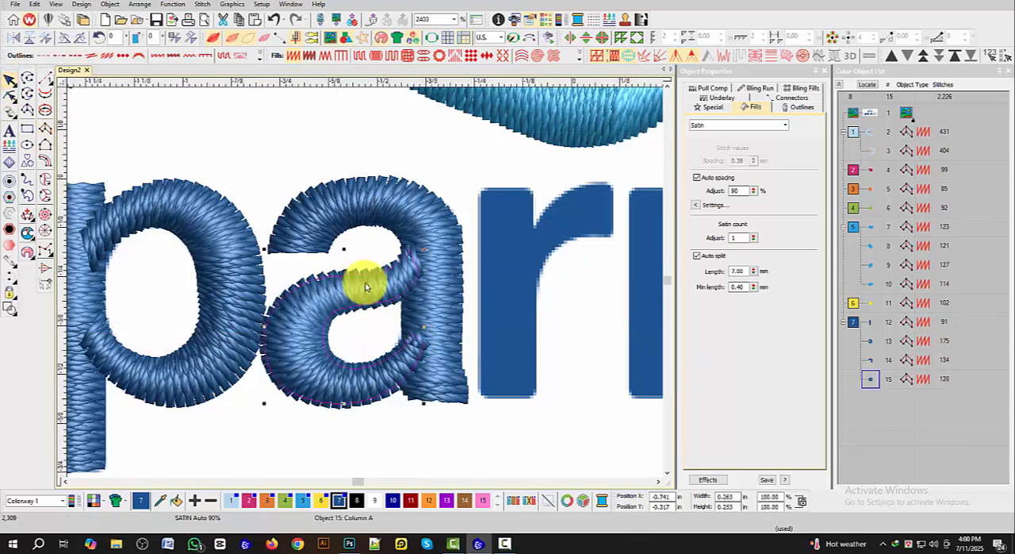
scroll(365, 278, "down", 3)
left_click(402, 278)
scroll(354, 281, "up", 3)
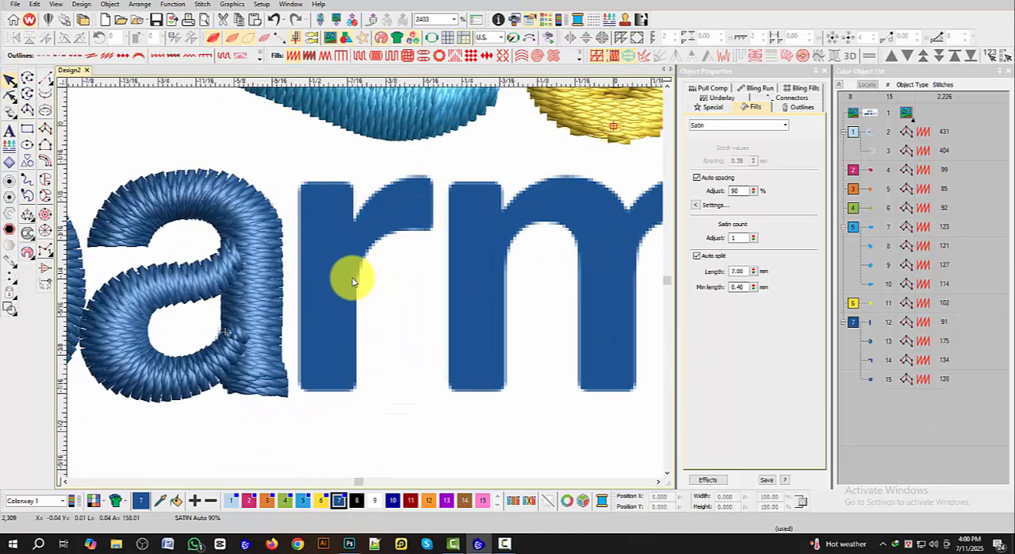
left_click(45, 127)
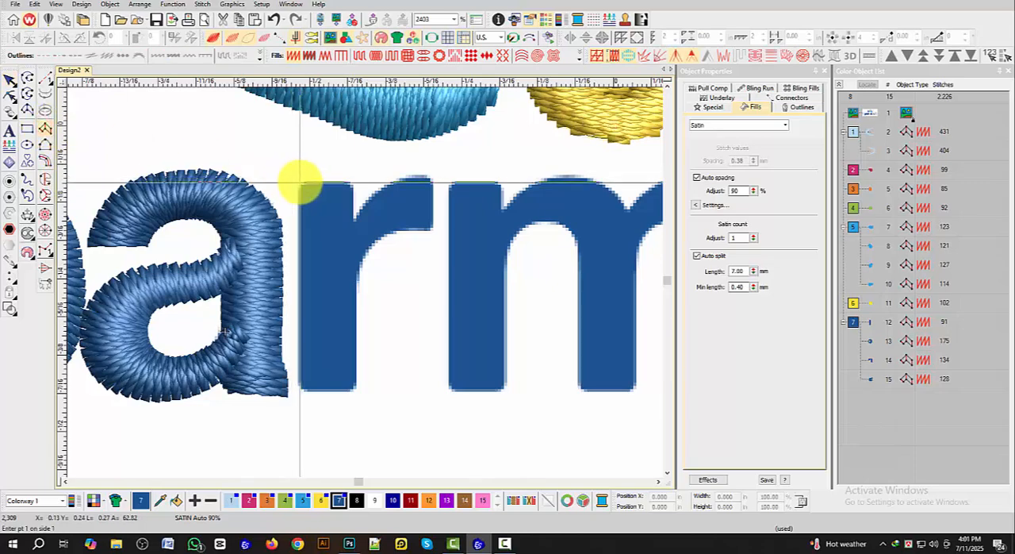
left_click(300, 183)
left_click(352, 182)
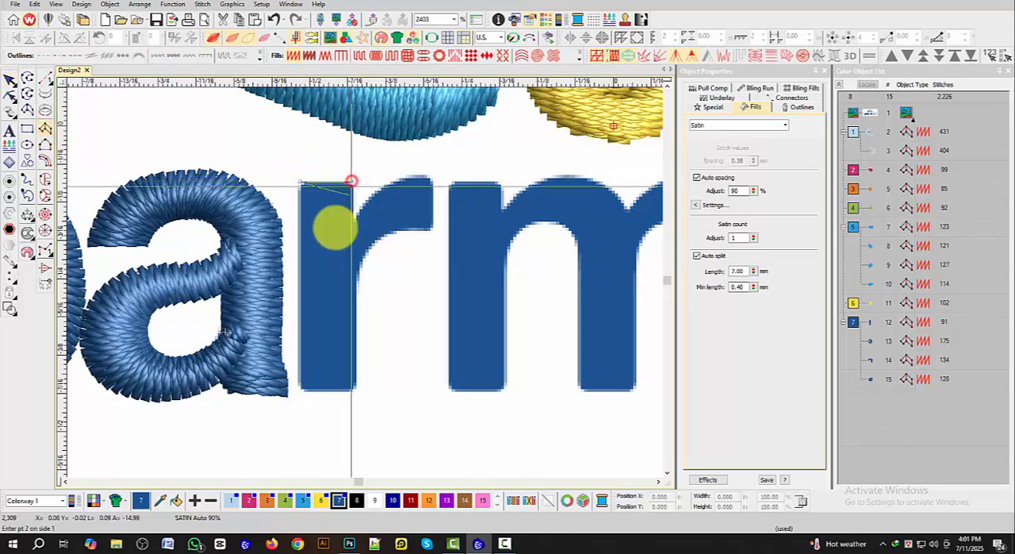
left_click(299, 391)
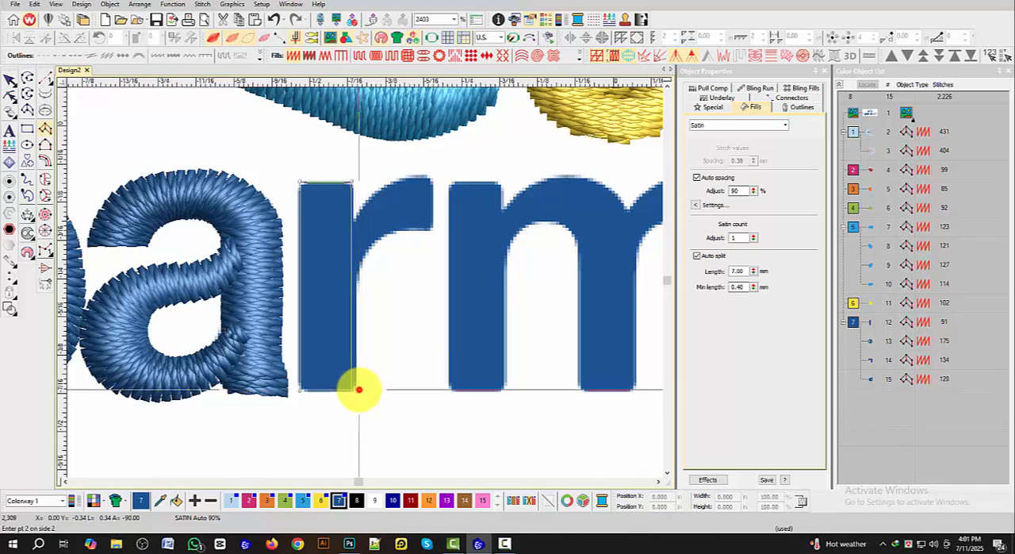
left_click(359, 390)
key("Return")
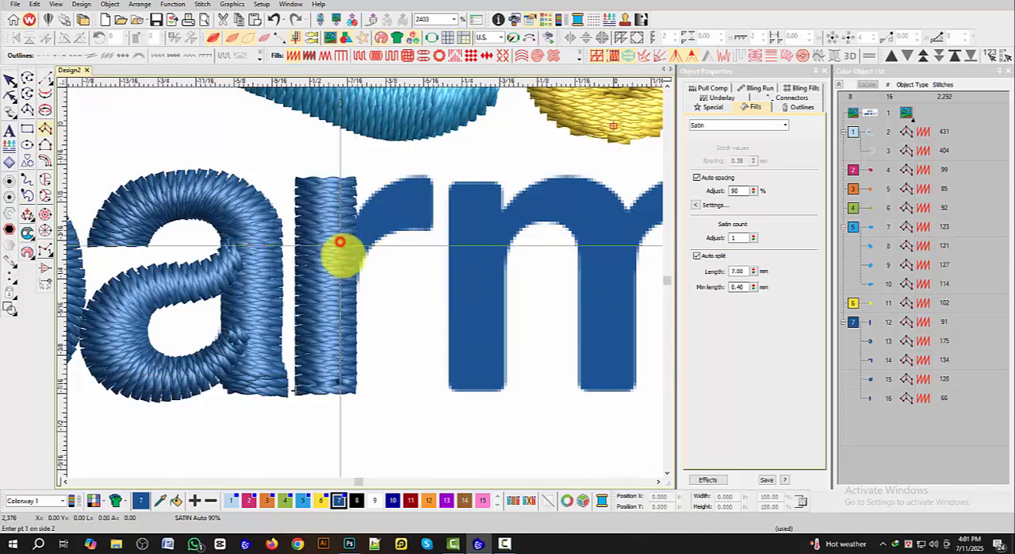
Step: Digitize the arm of the letter r as a curved satin column, starting inside the stem and ending at the arm's right tip
left_click(348, 275)
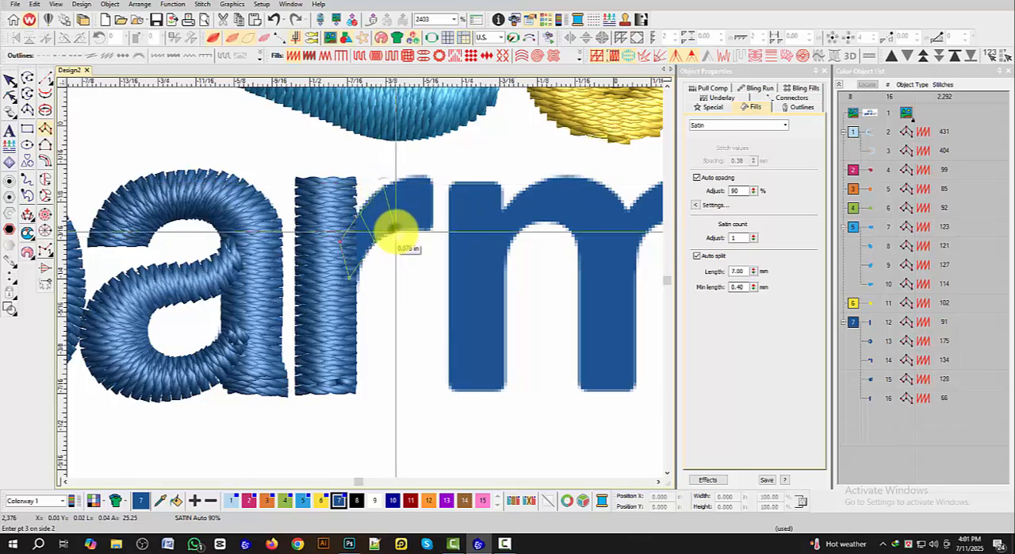
left_click(414, 172)
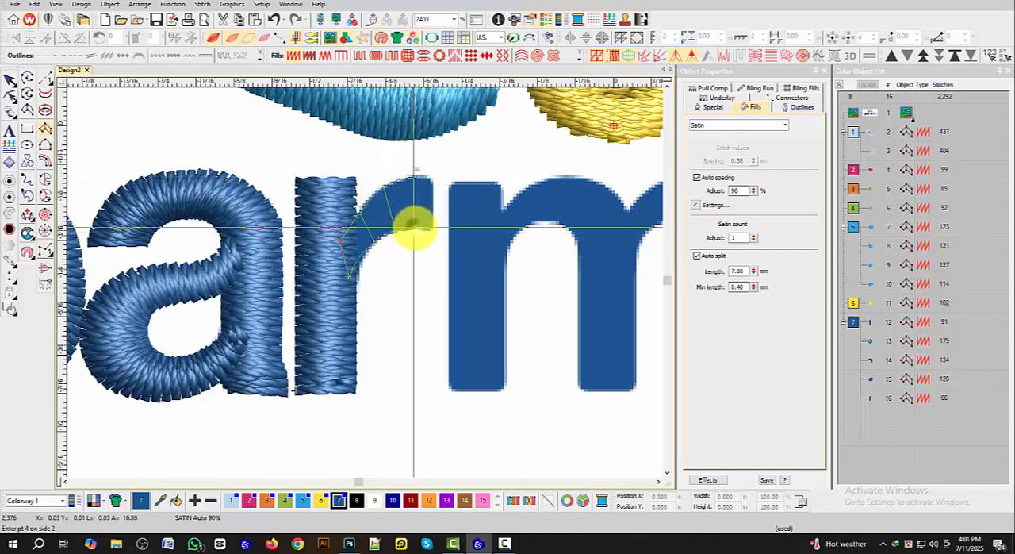
left_click(434, 184)
key("Return")
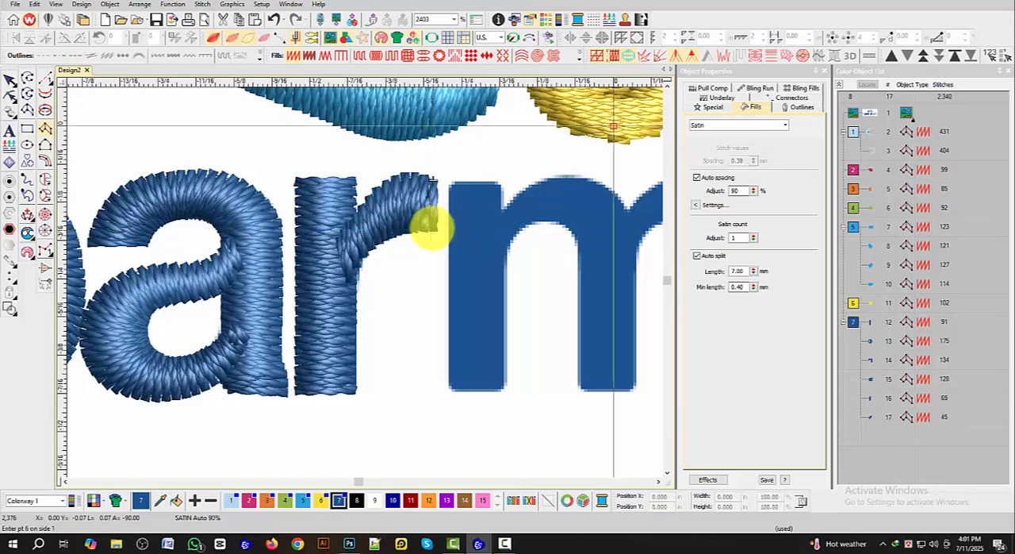
Step: Digitize the left stem of the letter m as a straight satin column from its upper end to the baseline
scroll(434, 227, "down", 3)
scroll(387, 289, "up", 2)
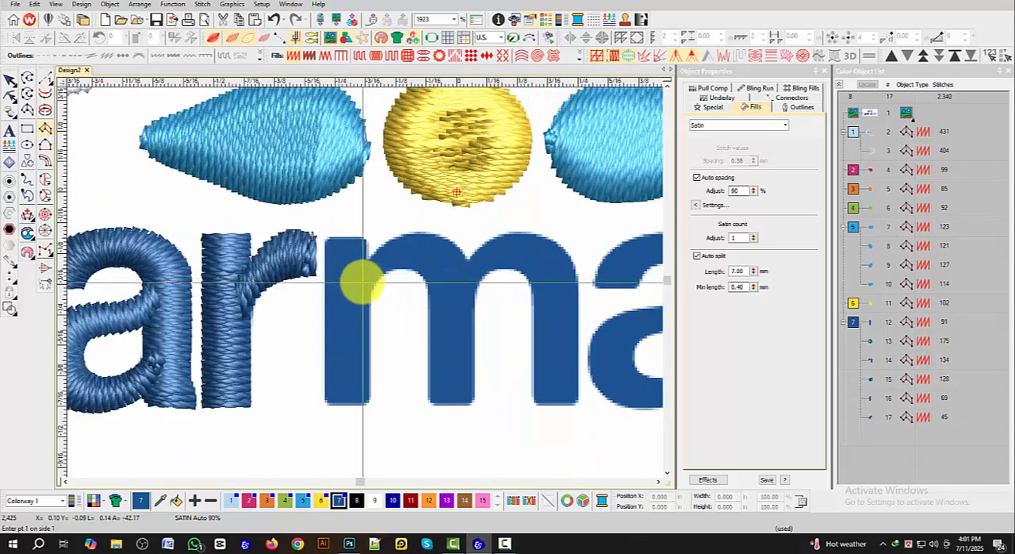
left_click(326, 236)
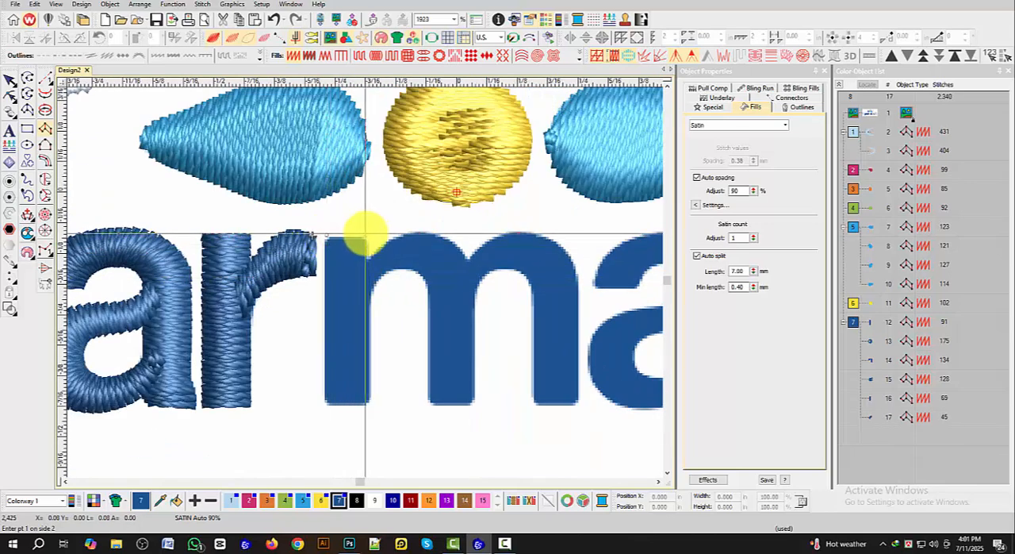
left_click(322, 404)
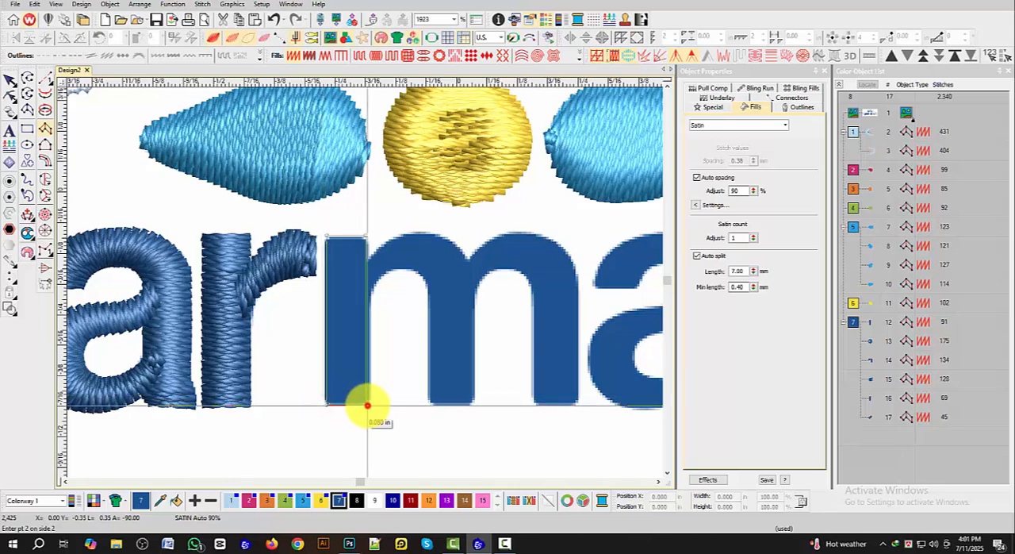
left_click(367, 406)
key("Return")
Step: Digitize the first arch and middle stem of the letter m as one satin column, starting inside the left stem and ending at the baseline
scroll(352, 274, "up", 2)
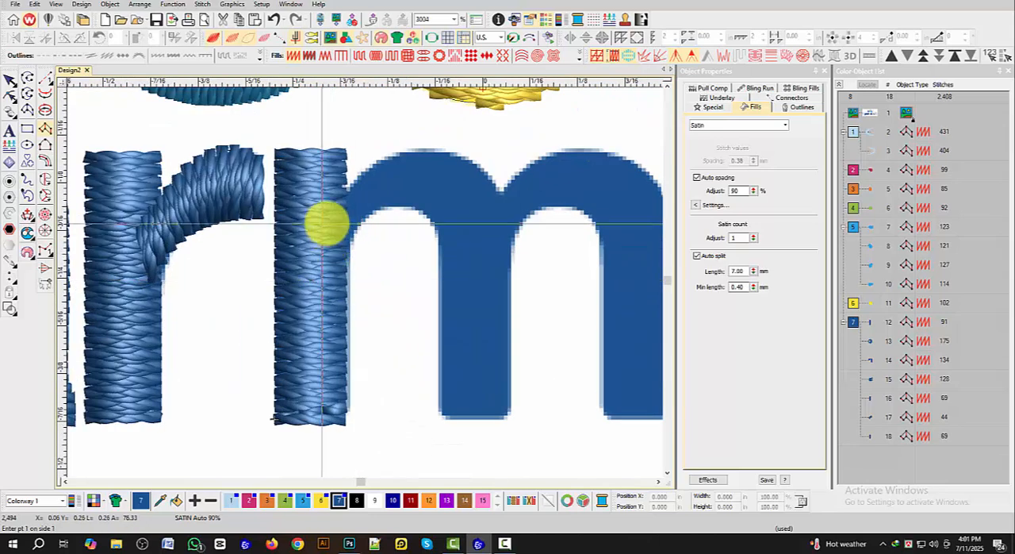
left_click(336, 245)
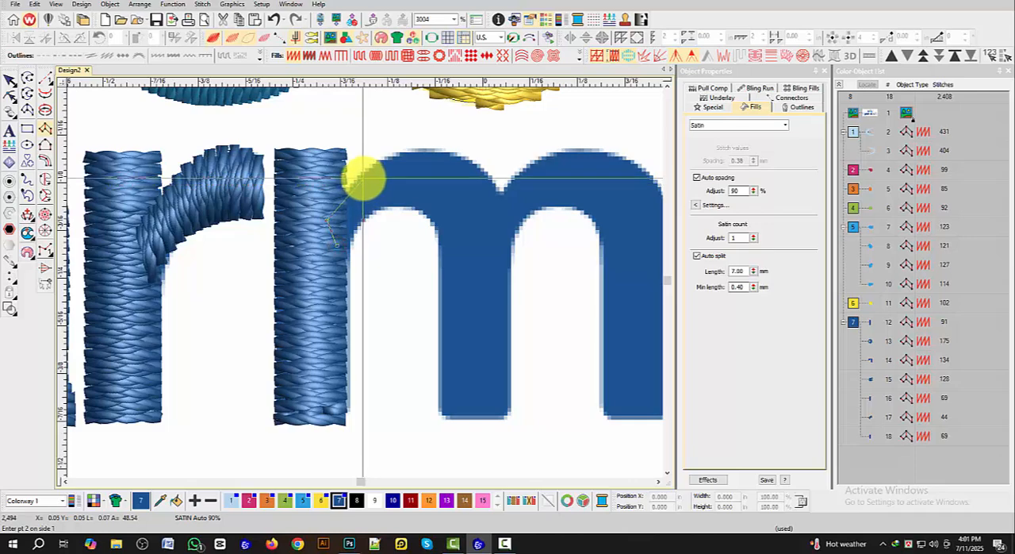
right_click(362, 179)
right_click(380, 208)
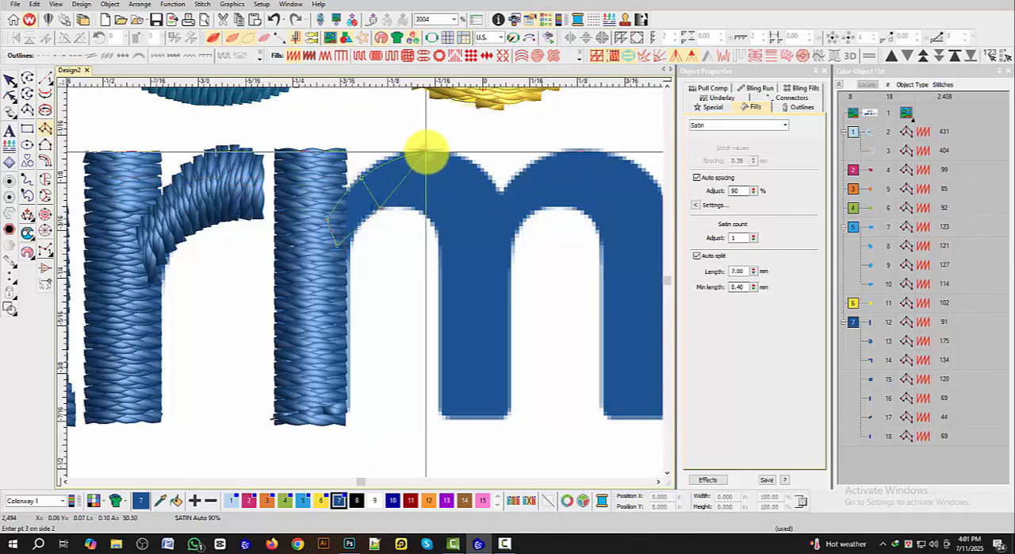
right_click(426, 151)
right_click(413, 207)
right_click(482, 167)
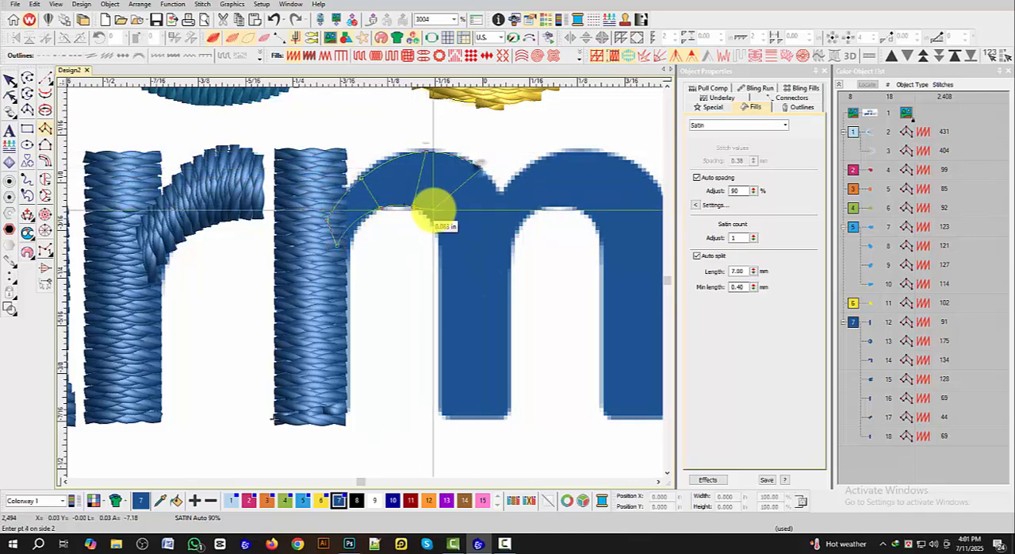
right_click(431, 216)
left_click(510, 242)
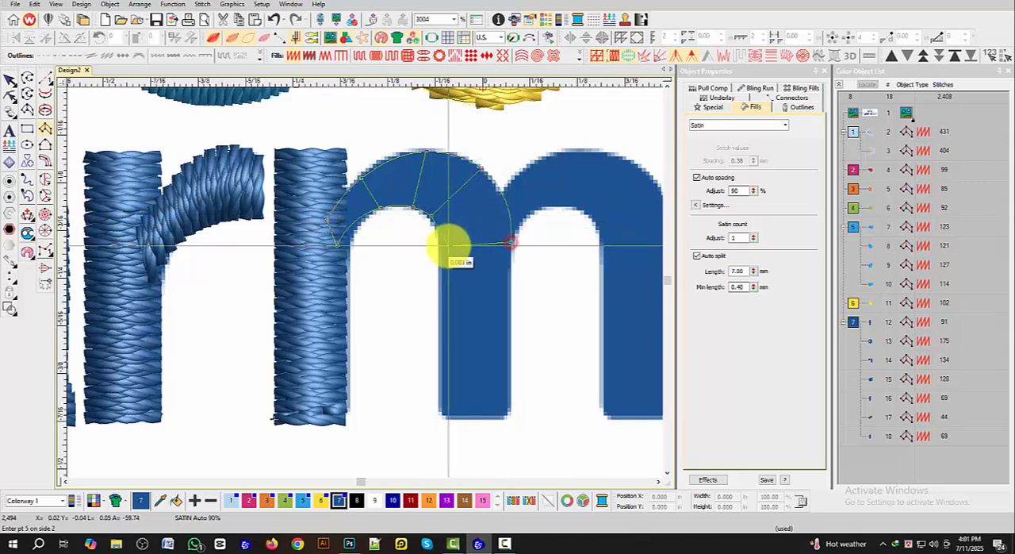
left_click(441, 247)
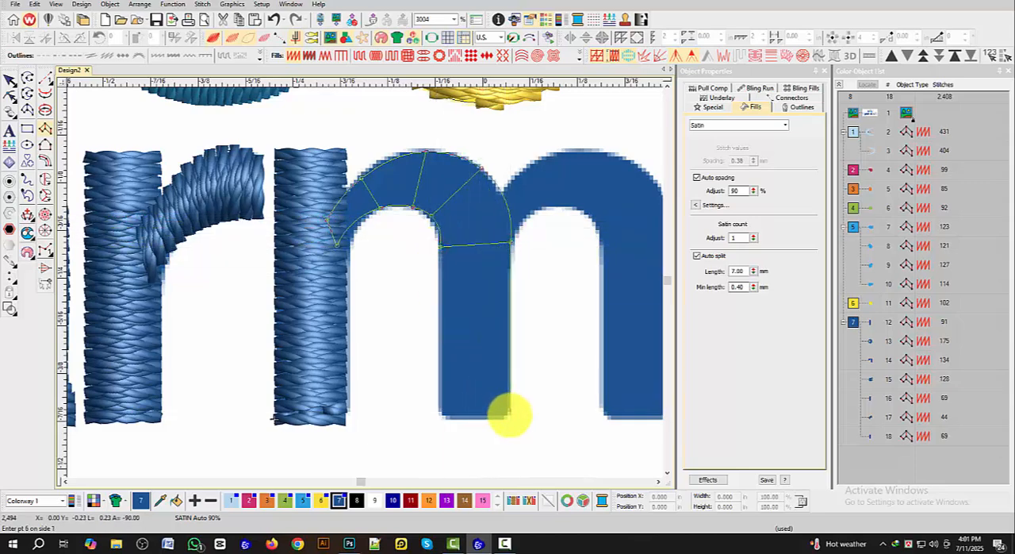
left_click(508, 415)
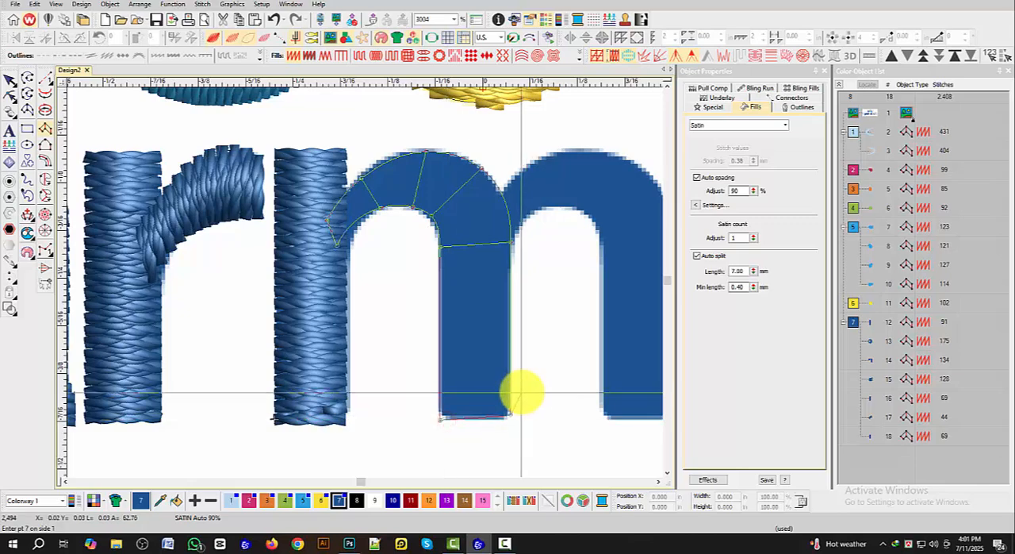
key("Return")
Step: Digitize the second arch and right stem of the letter m as one satin column, starting inside the middle stem and ending at the baseline
scroll(487, 347, "down", 3)
scroll(377, 232, "up", 2)
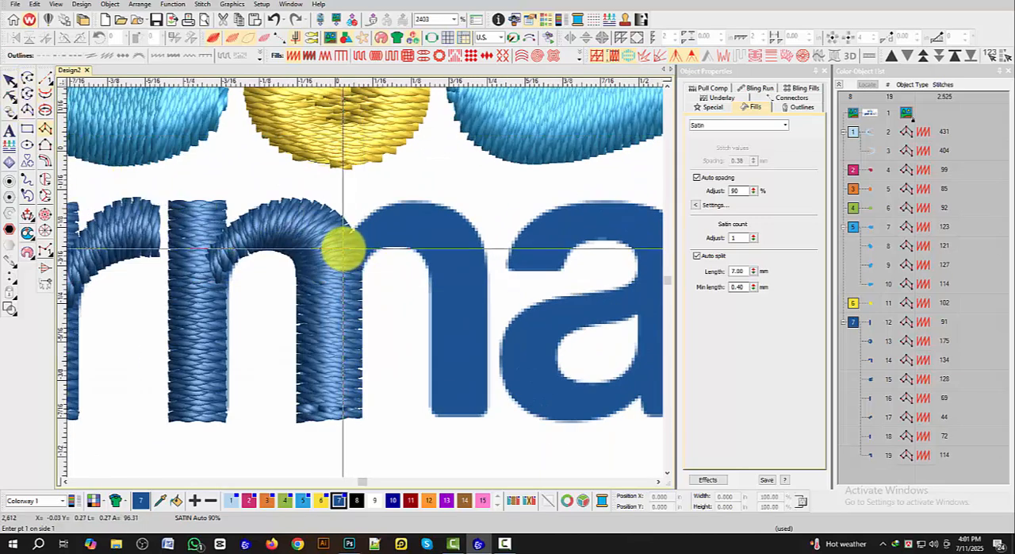
left_click(356, 264)
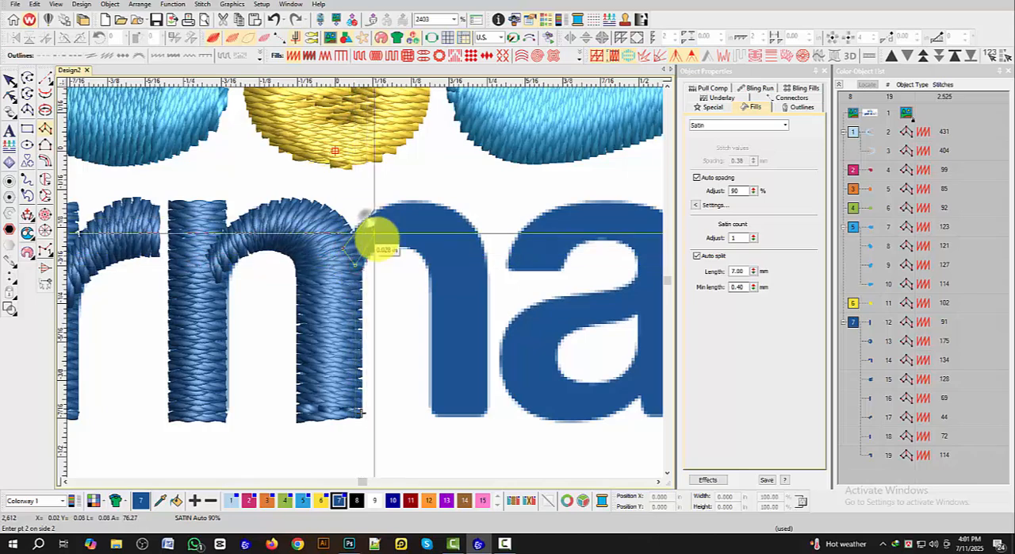
left_click(378, 243)
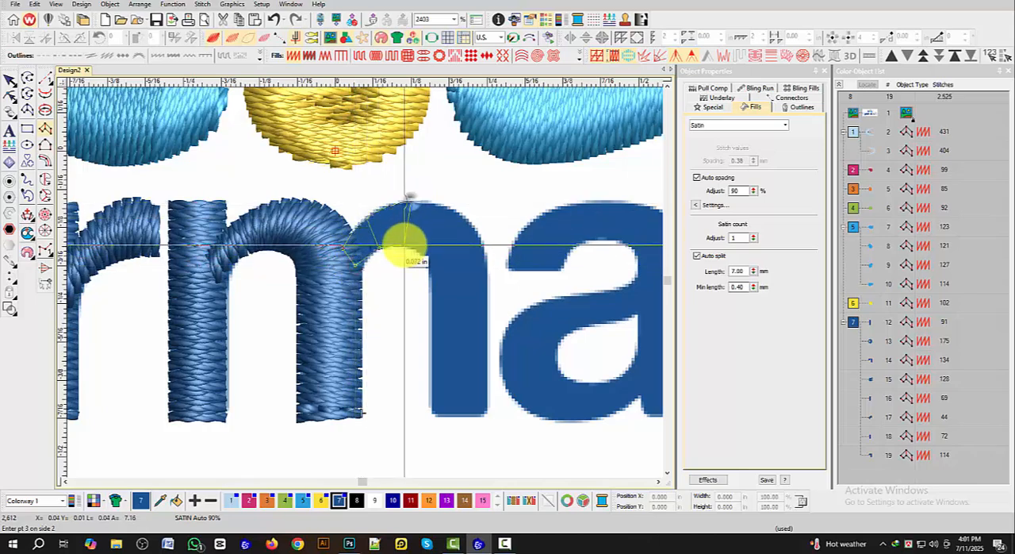
left_click(468, 215)
left_click(423, 252)
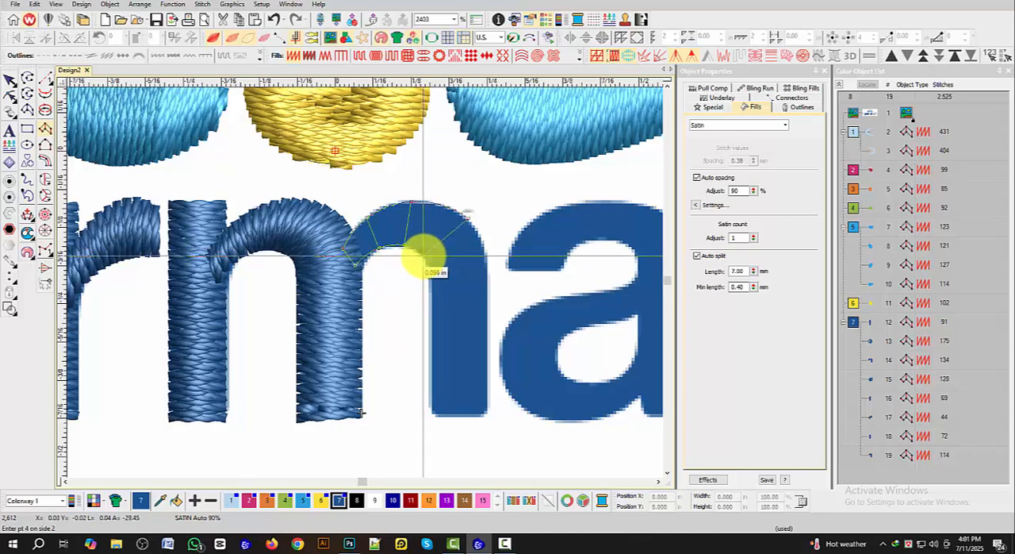
left_click(485, 270)
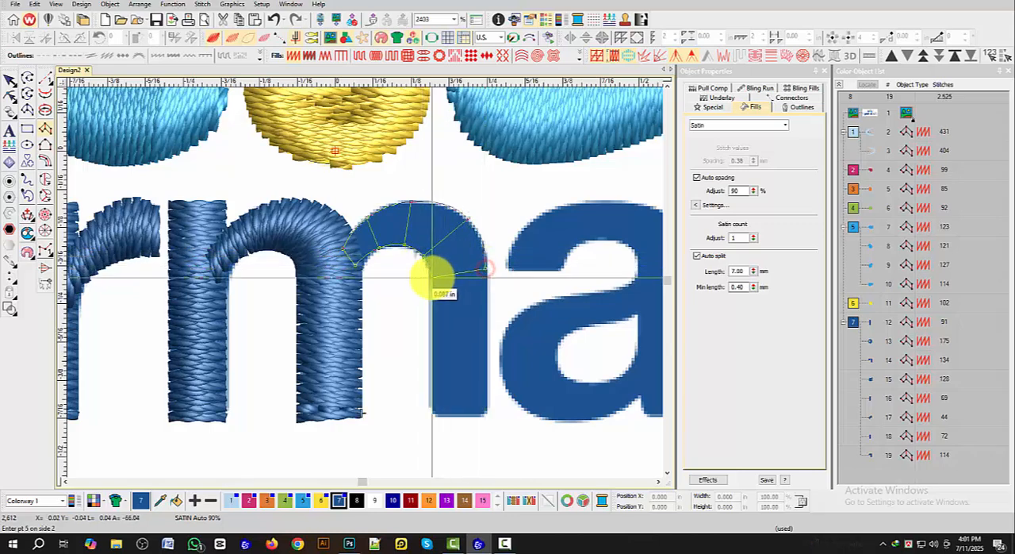
left_click(485, 414)
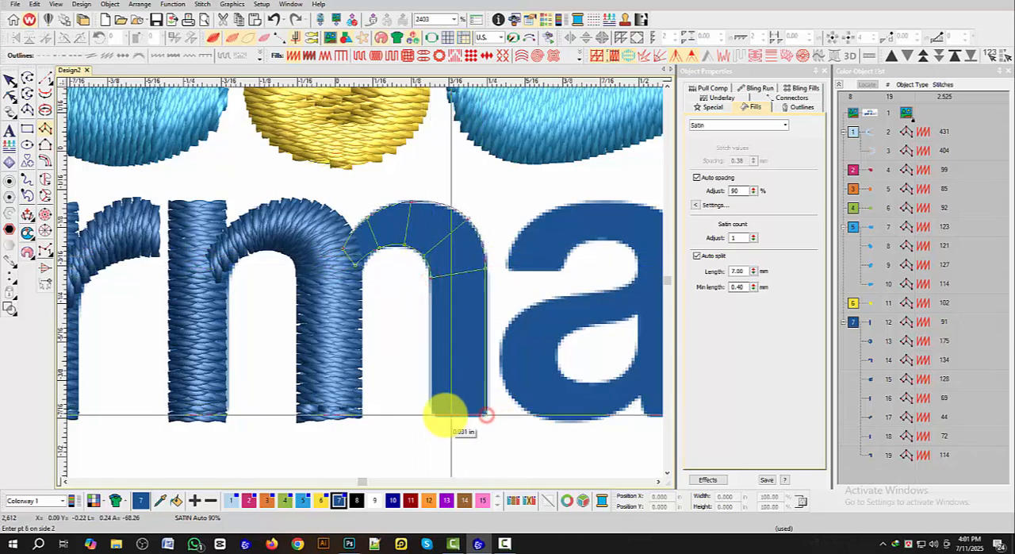
left_click(433, 414)
key("Return")
Step: Copy both satin columns of the first letter a onto the second letter a of the word
scroll(320, 274, "down", 5)
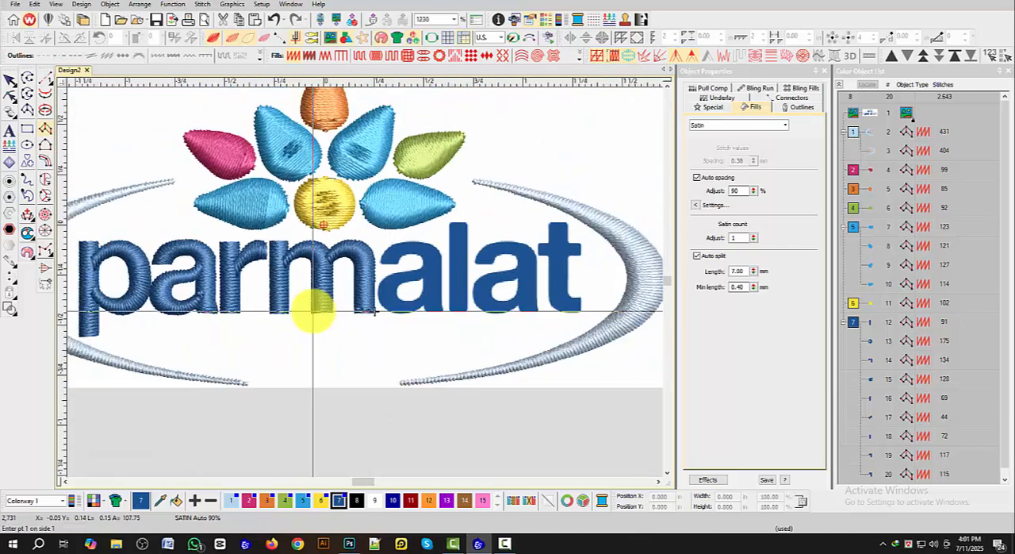
left_click(9, 80)
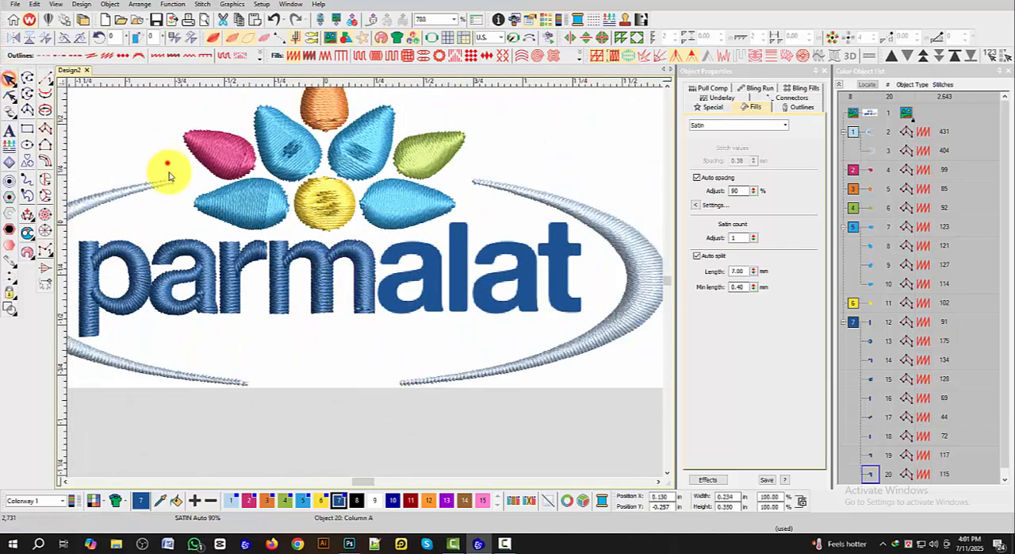
left_click(179, 276)
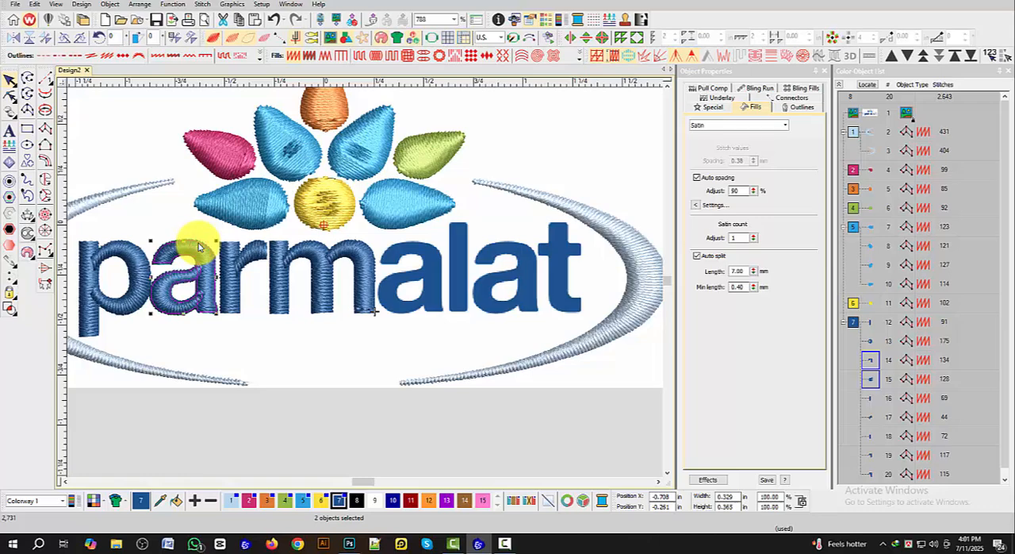
left_click_drag(198, 243, 421, 256)
left_click(496, 196)
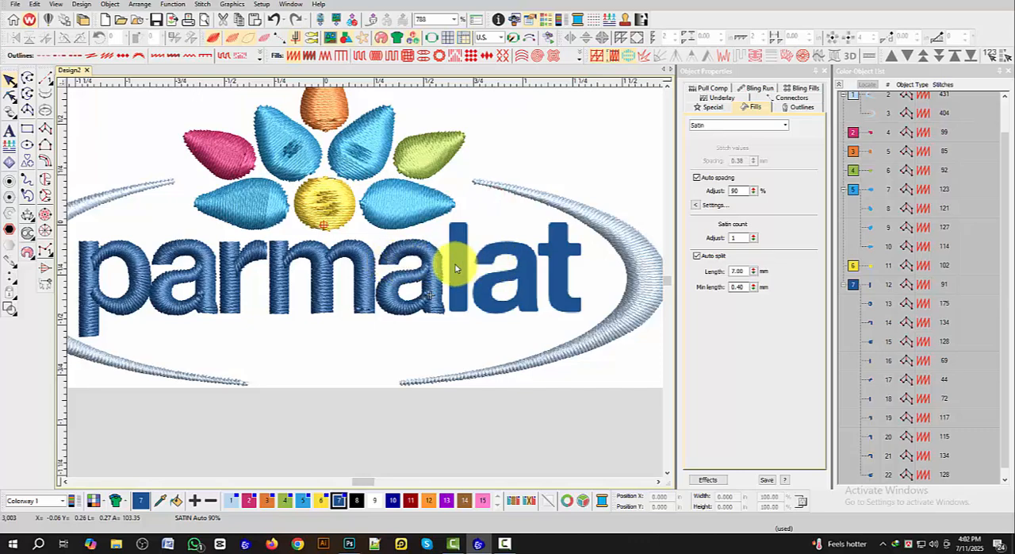
Step: Digitize the letter l as a straight satin column from its upper end to the baseline
scroll(454, 263, "up", 3)
scroll(364, 282, "up", 1)
left_click(45, 128)
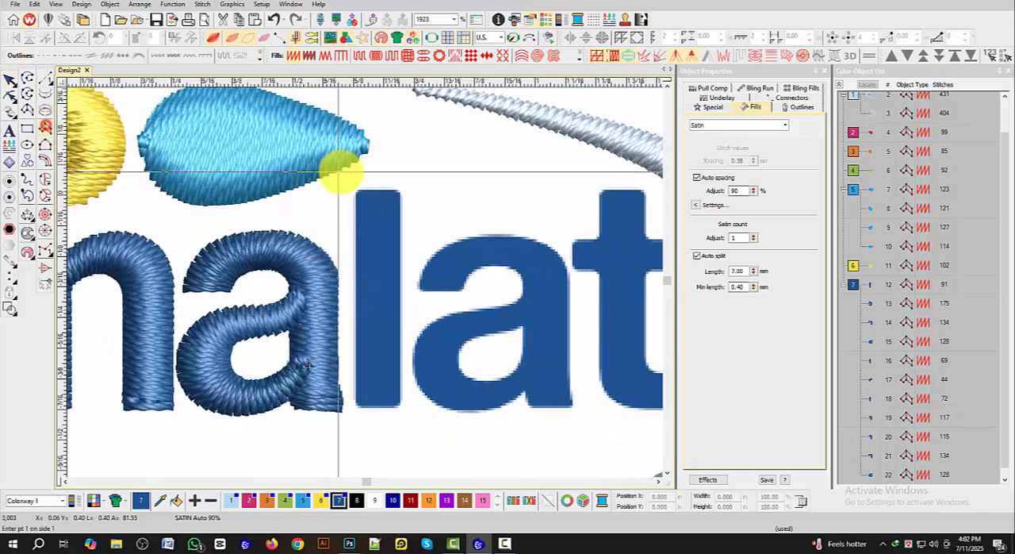
left_click(357, 189)
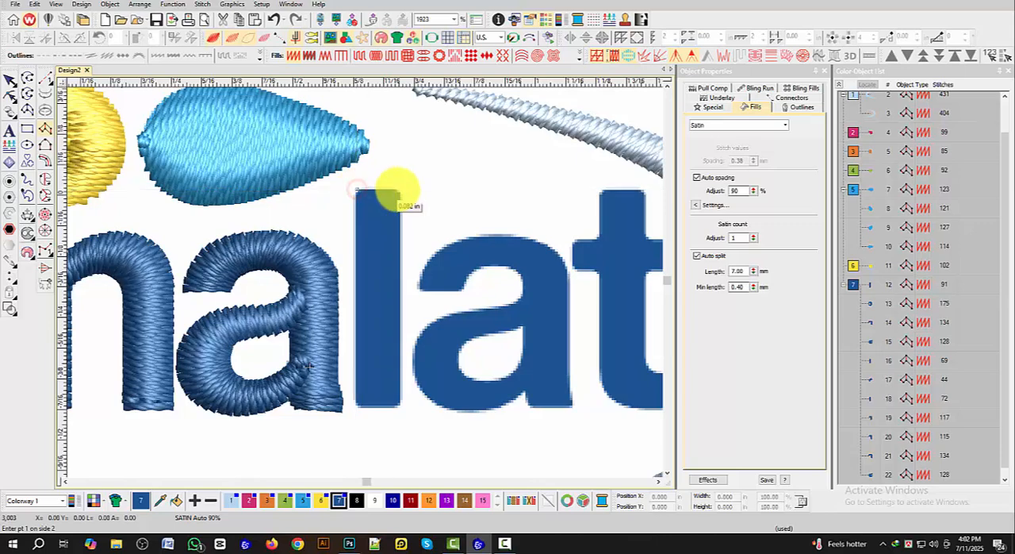
left_click(397, 191)
left_click(356, 404)
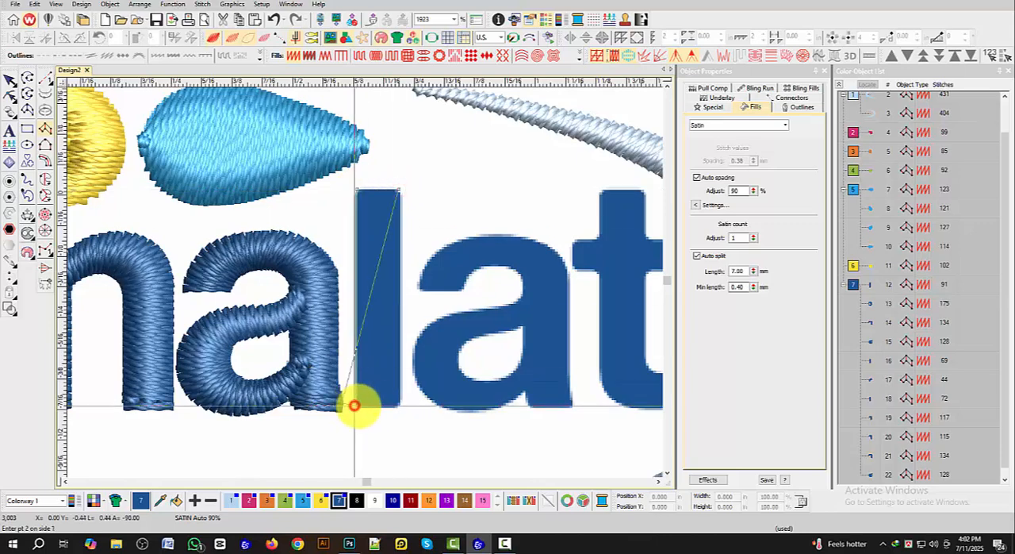
left_click(403, 407)
key("Return")
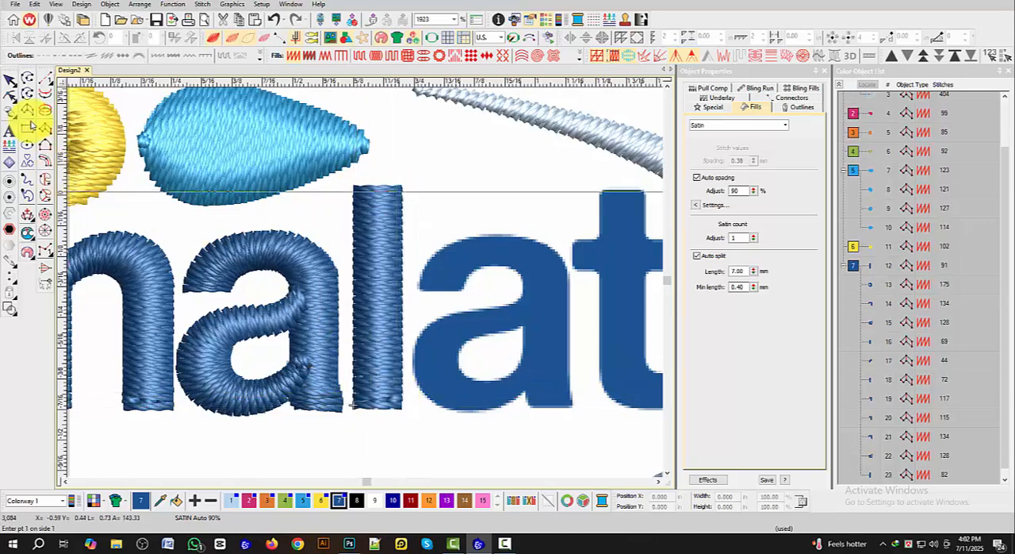
Step: Duplicate the two satin columns of the second letter a in place
left_click(8, 80)
scroll(369, 288, "down", 2)
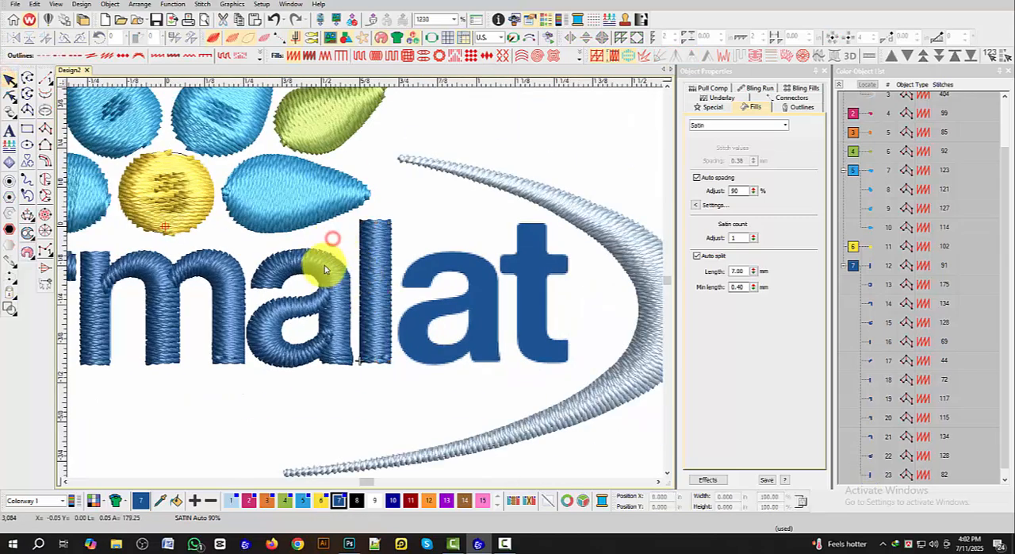
left_click(295, 298)
left_click(273, 316)
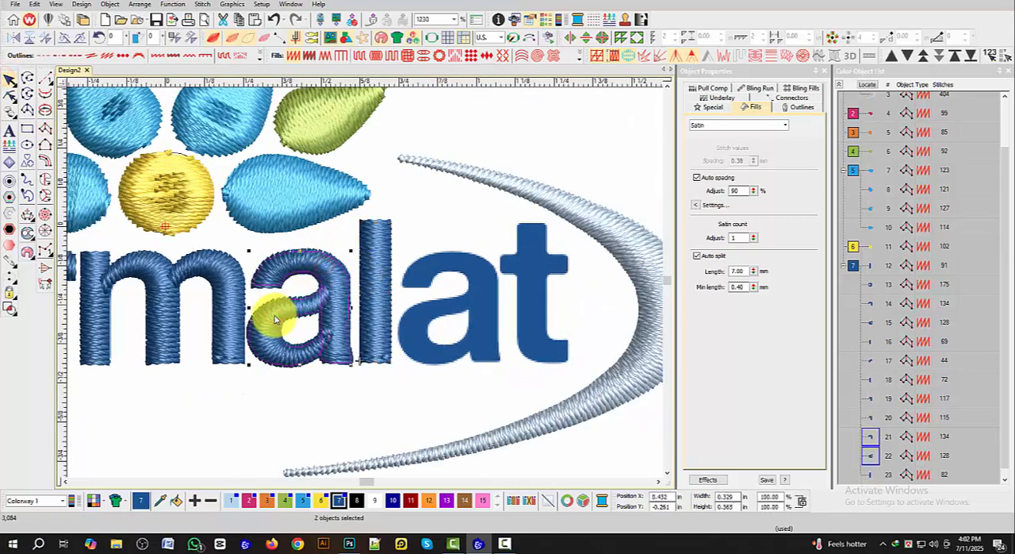
key("ctrl+d")
Step: Try to move the duplicated letter a columns across to the last letter a of the word
left_click_drag(274, 317, 429, 315)
key("ctrl+z")
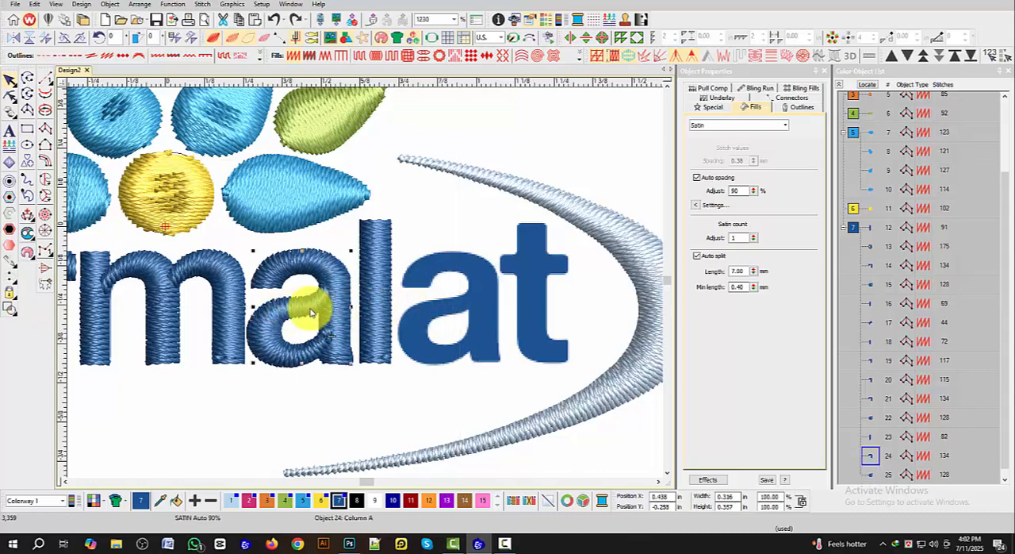
left_click_drag(331, 289, 464, 286)
key("ctrl+z")
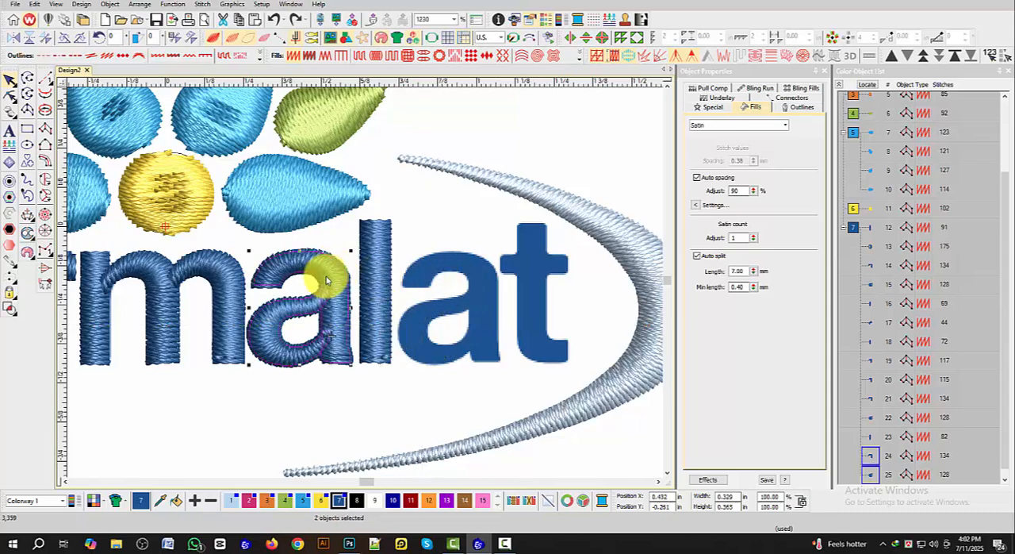
left_click_drag(333, 272, 467, 267)
key("ctrl+z")
left_click(344, 245)
scroll(319, 252, "down", 2)
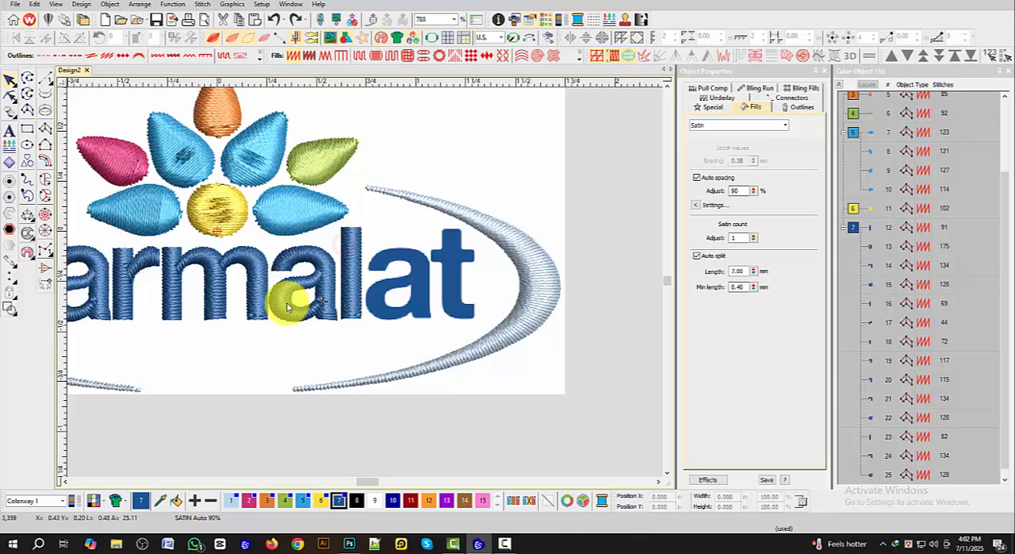
left_click_drag(280, 342, 331, 240)
left_click(296, 357)
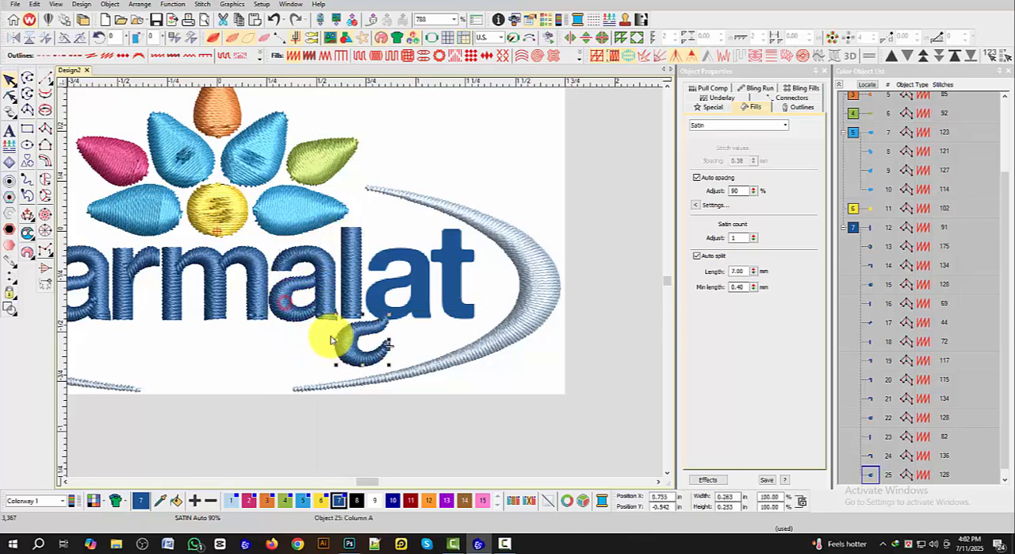
Step: Select both duplicated letter a columns together and move them onto the last letter a, between the l and t
left_click(315, 293)
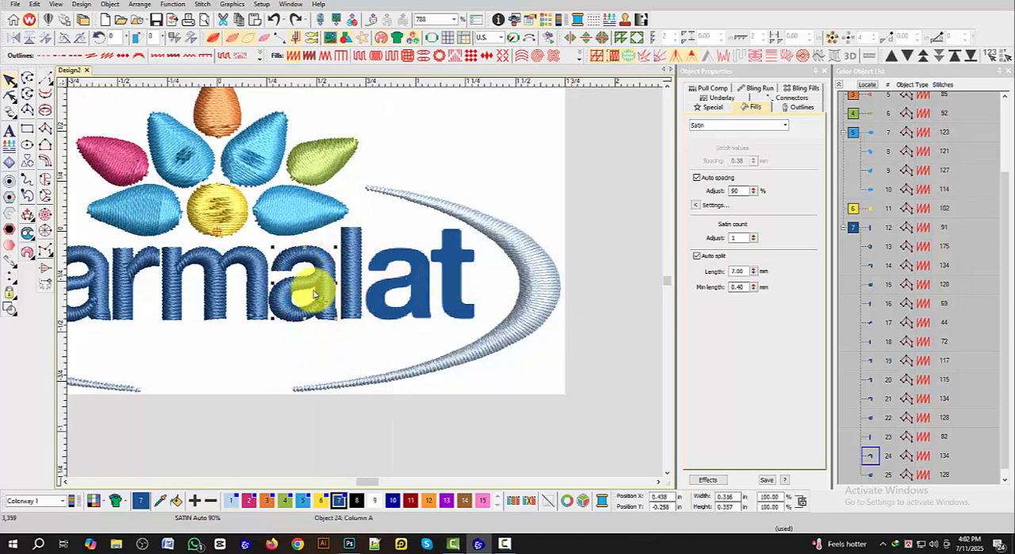
left_click(295, 292, "ctrl")
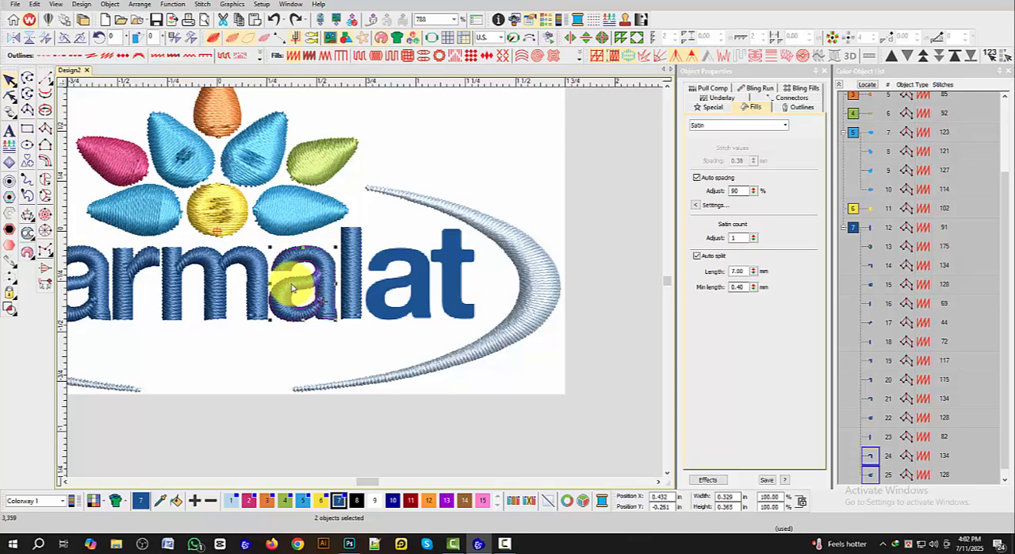
left_click_drag(292, 289, 388, 281)
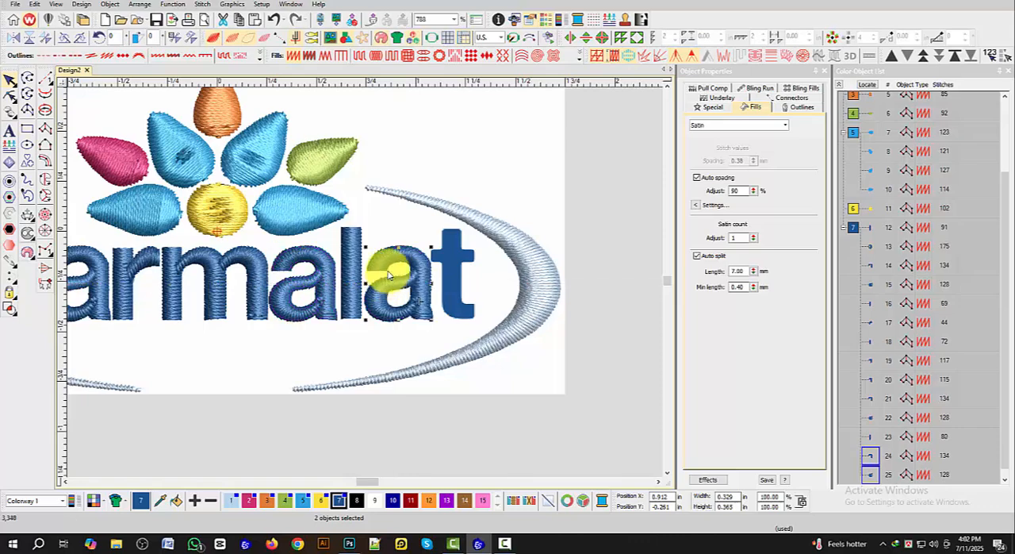
left_click(397, 225)
Step: Digitize the left half of the letter t's crossbar as a short satin column ending just inside the stem
scroll(424, 300, "down", 1)
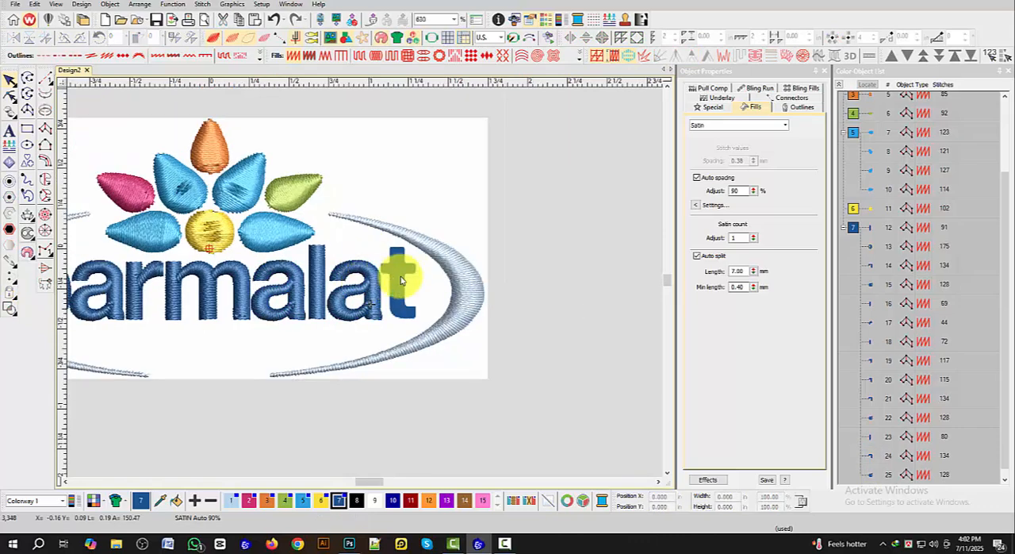
scroll(397, 279, "down", 1)
scroll(366, 288, "up", 7)
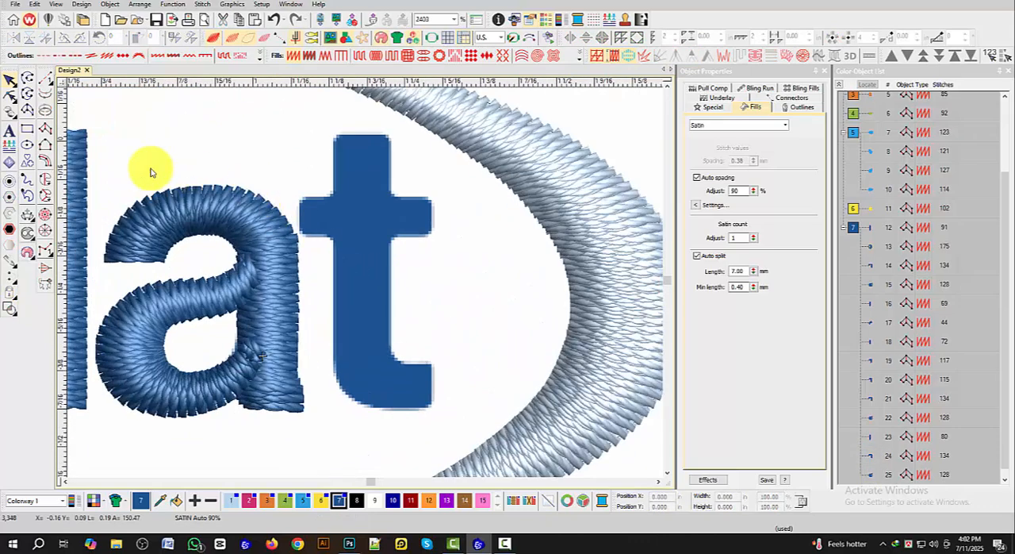
left_click(46, 128)
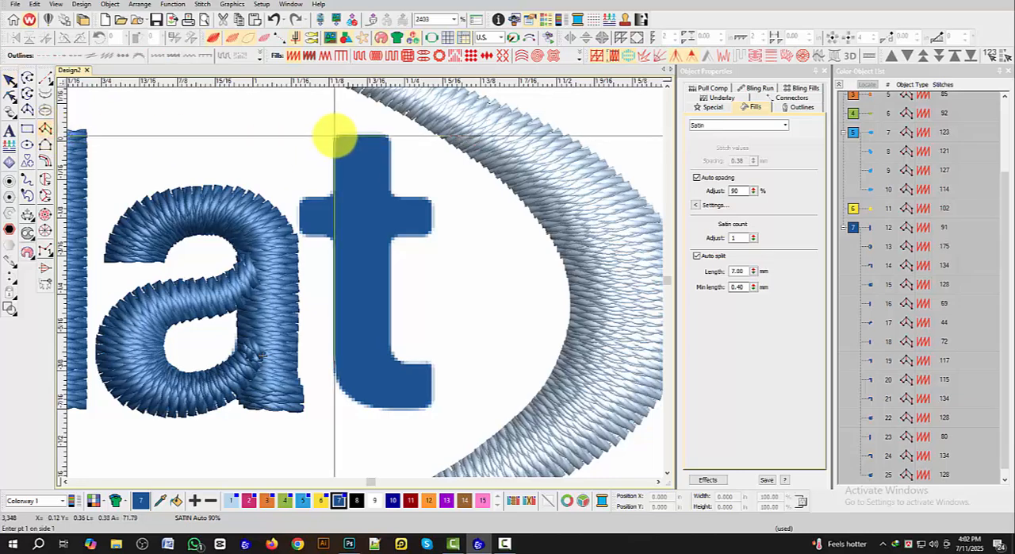
left_click(301, 198)
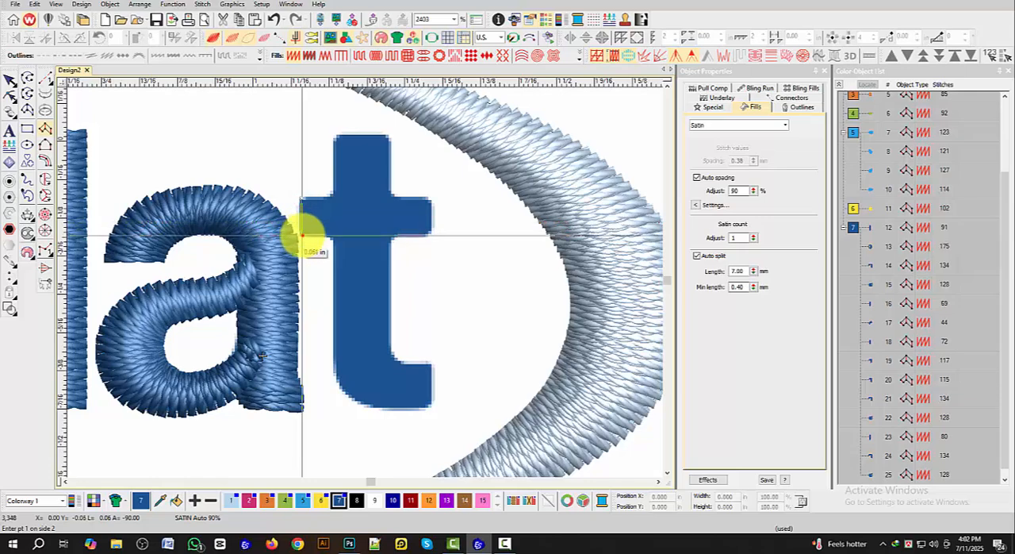
left_click(348, 233)
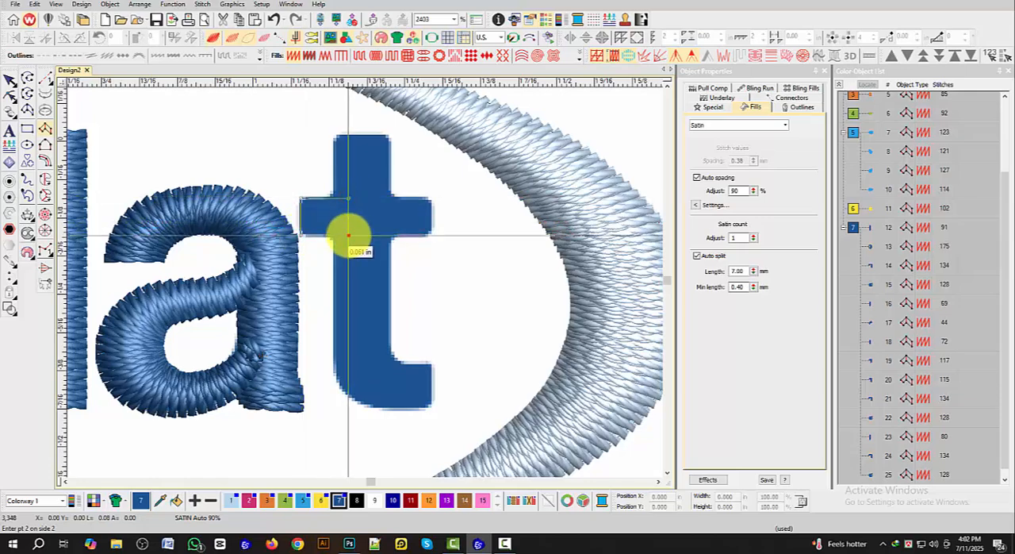
key("Return")
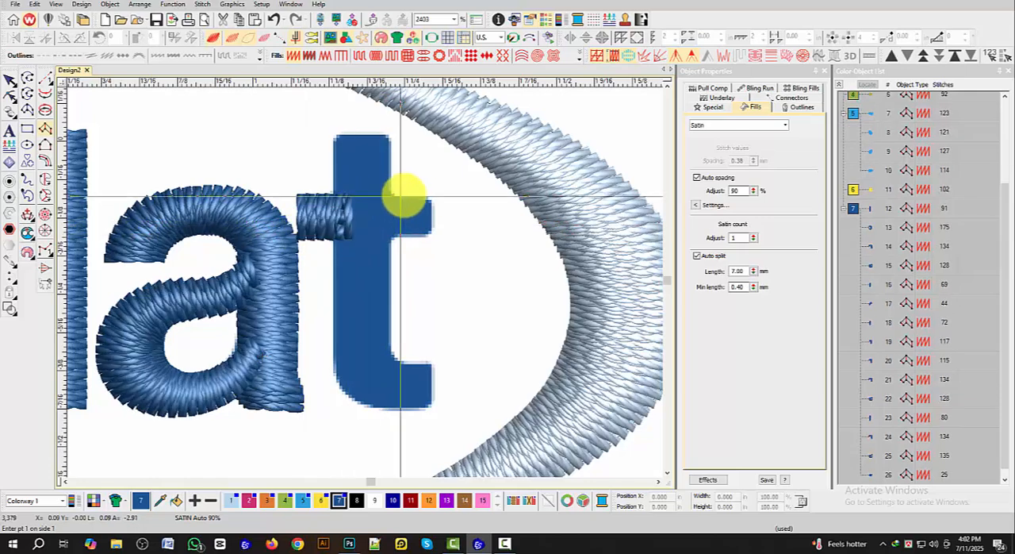
Step: Digitize the right half of the letter t's crossbar as a short satin column ending just inside the stem
left_click(430, 195)
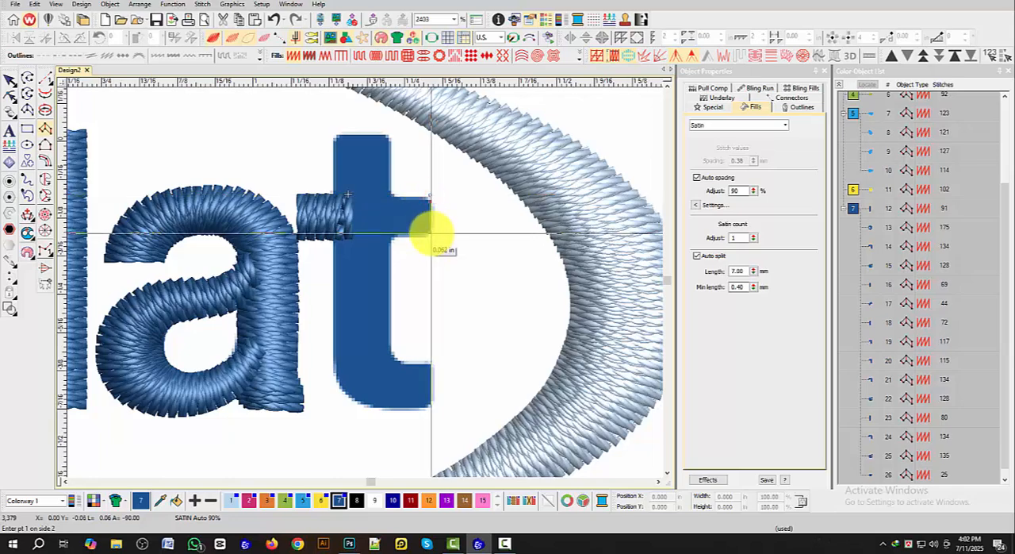
left_click(431, 231)
left_click(377, 197)
left_click(376, 231)
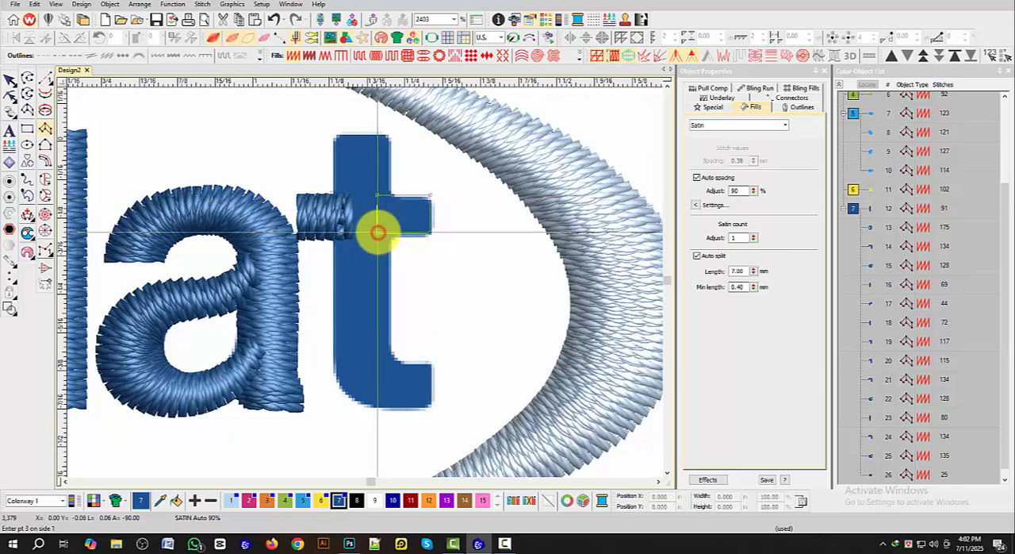
key("Return")
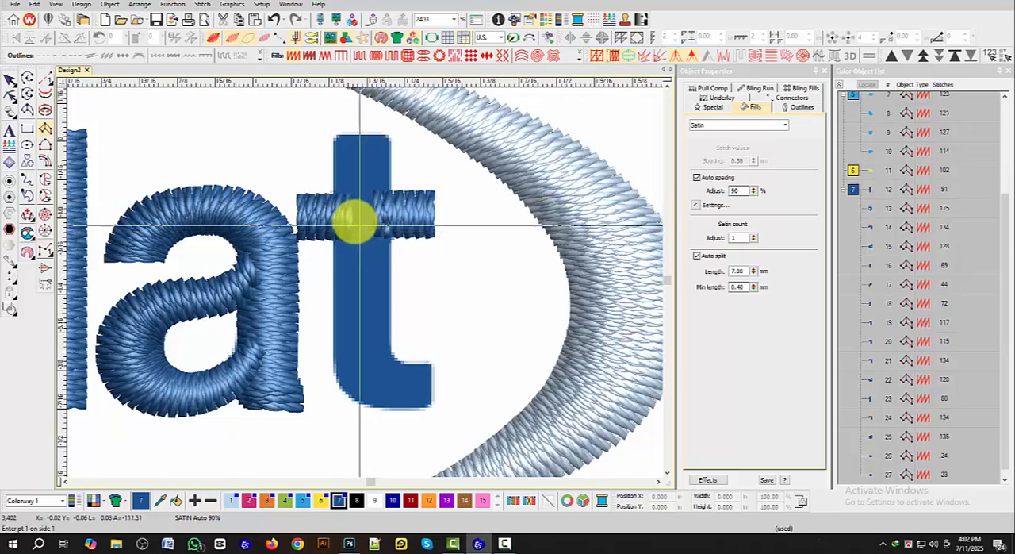
Step: Digitize the stem and curved foot of the letter t as one satin column, from its upper end to the foot's right tip
left_click(334, 134)
left_click(389, 136)
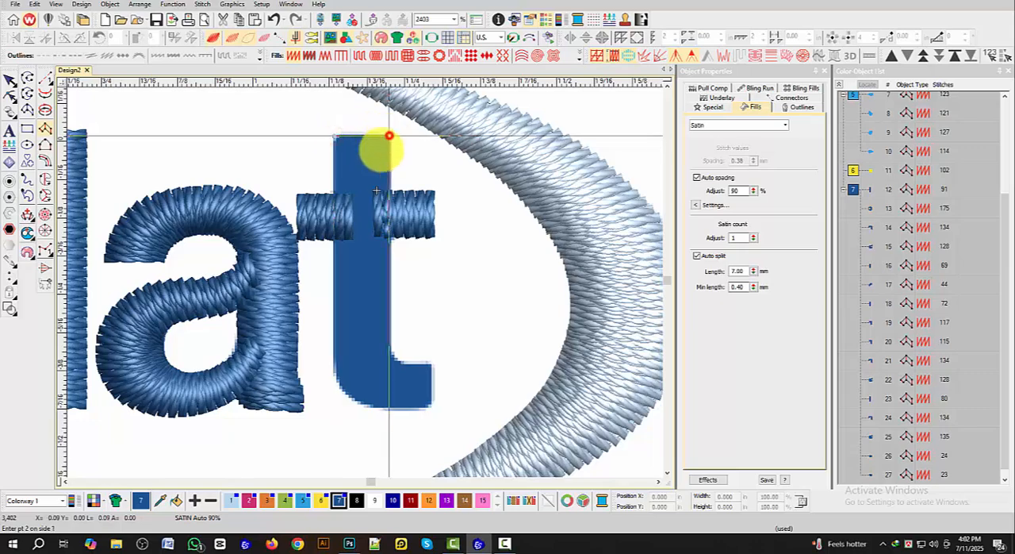
left_click(333, 352)
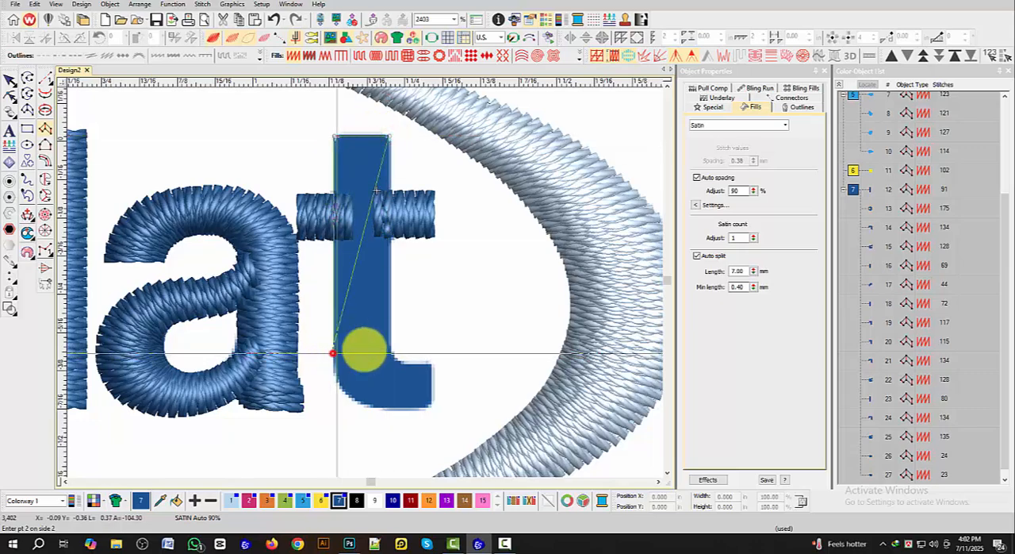
left_click(338, 380)
left_click(389, 347)
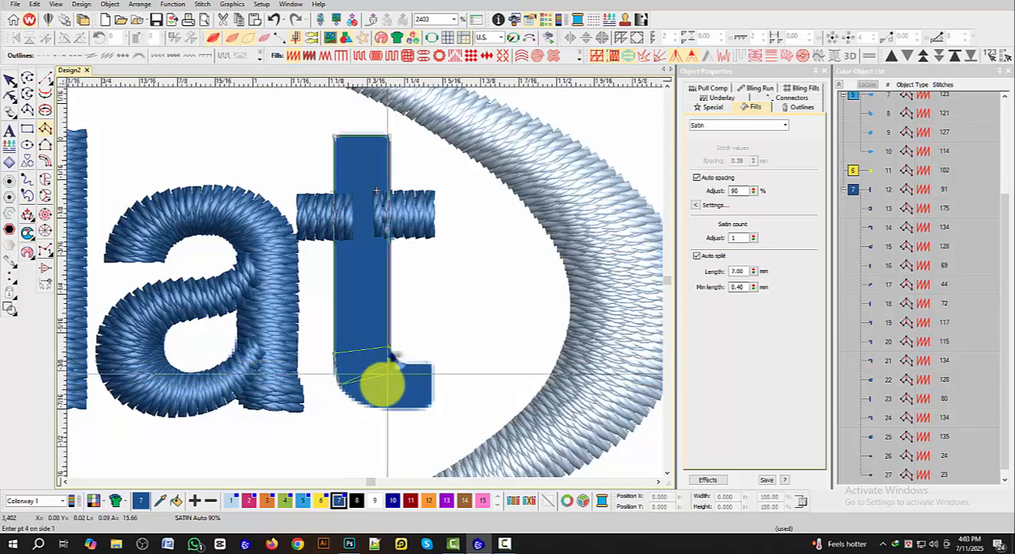
left_click(396, 361)
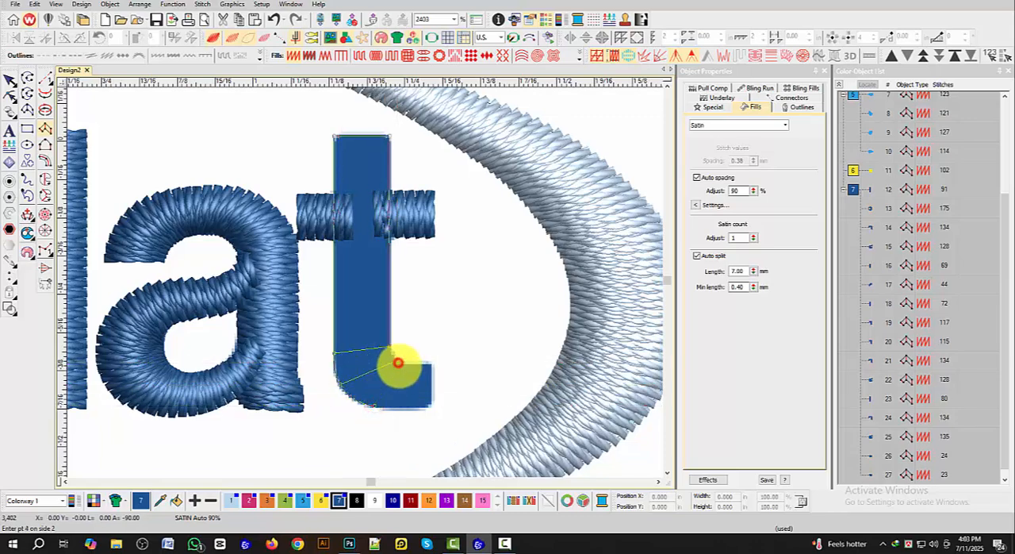
left_click(430, 404)
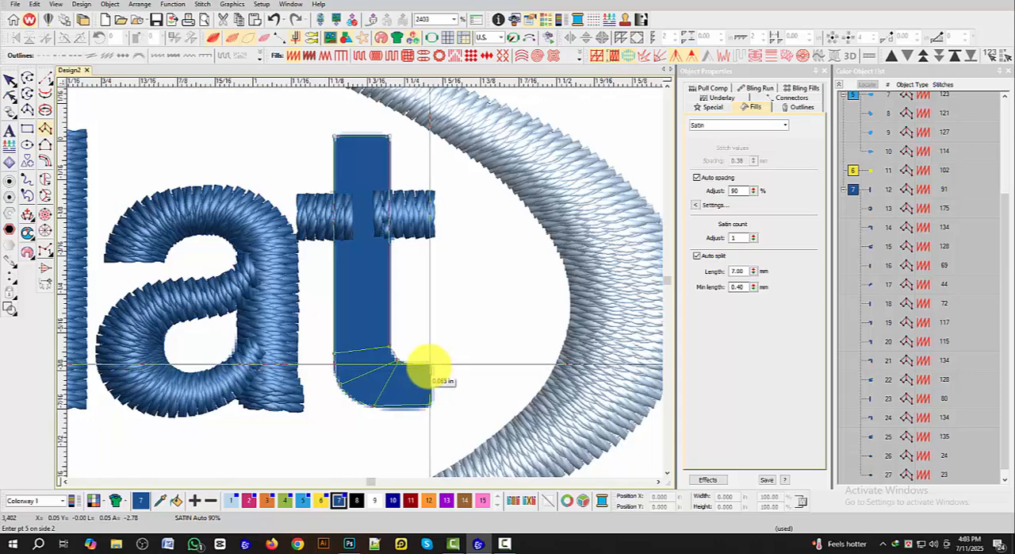
key("BackSpace")
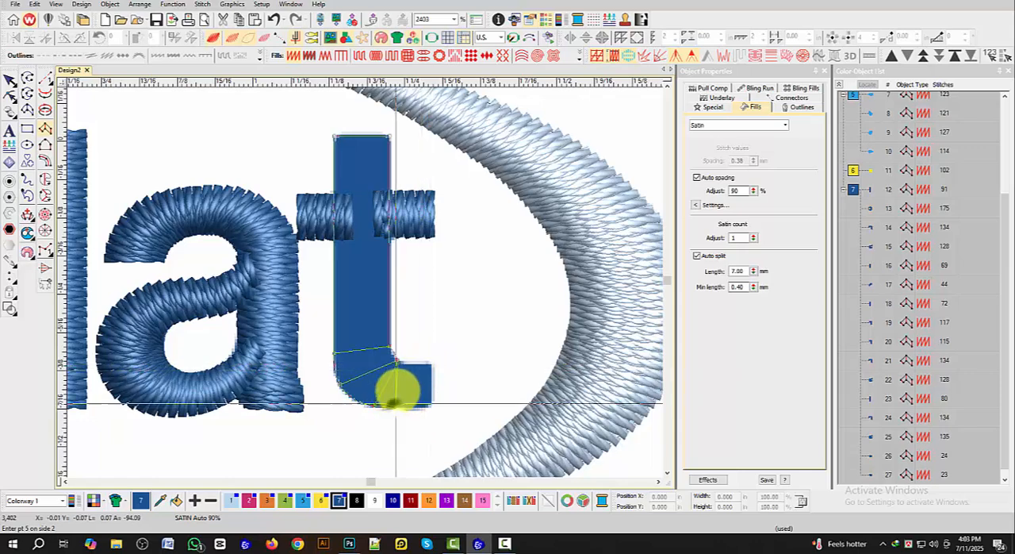
left_click(403, 367)
left_click(431, 404)
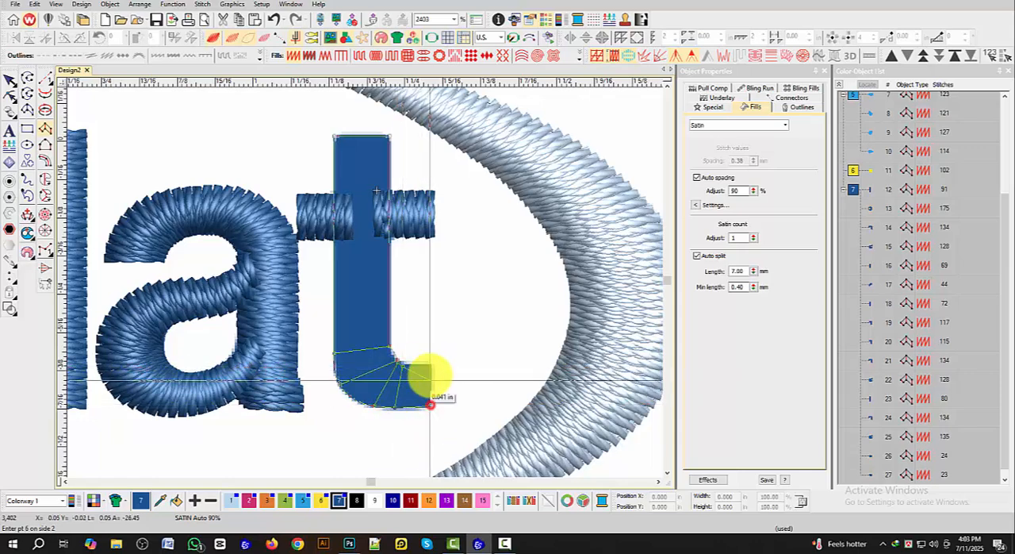
left_click(430, 362)
key("Return")
scroll(310, 324, "down", 6)
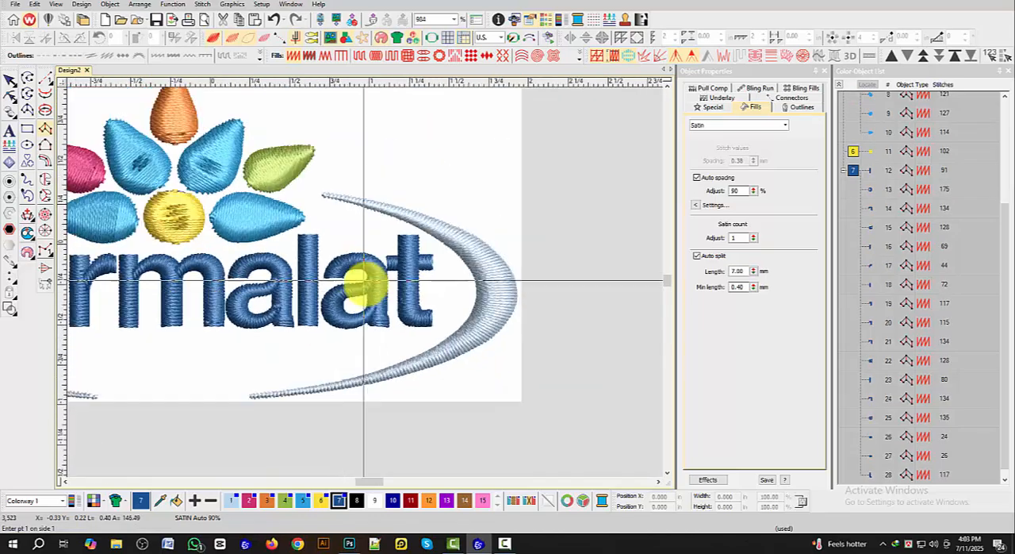
left_click(11, 79)
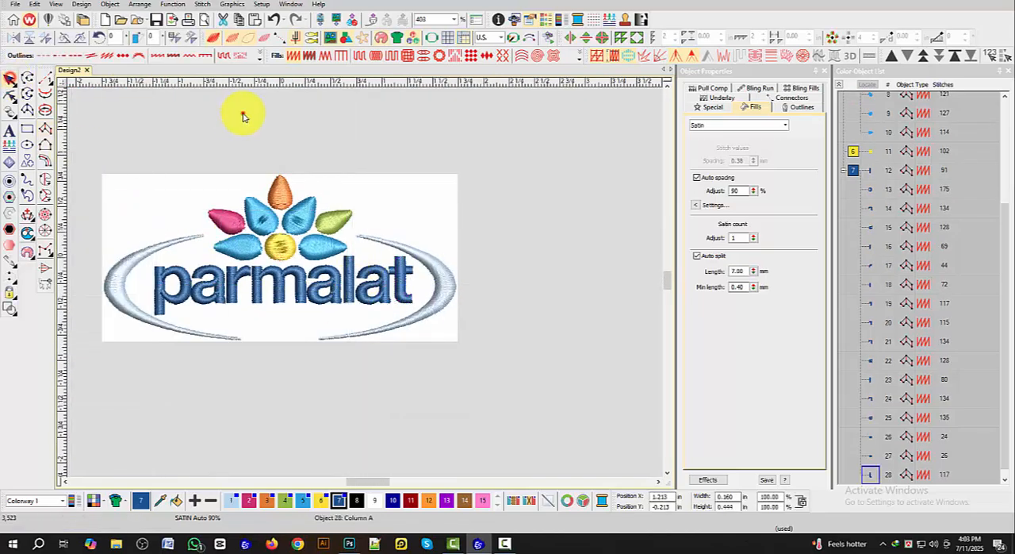
Step: Delete the logo's background image, leaving only the digitized embroidery objects
left_click(249, 115)
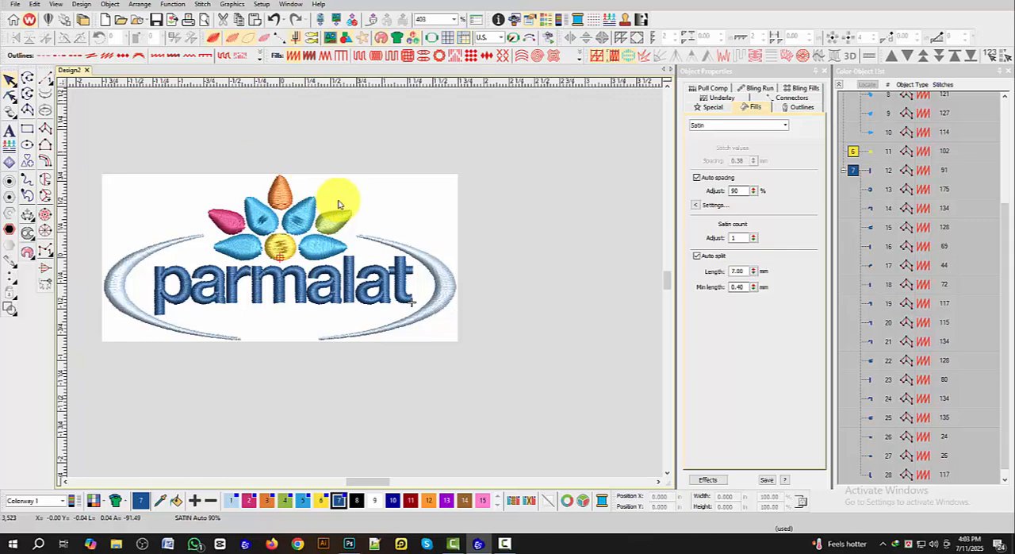
left_click(369, 194)
key("Delete")
scroll(369, 194, "down", 2)
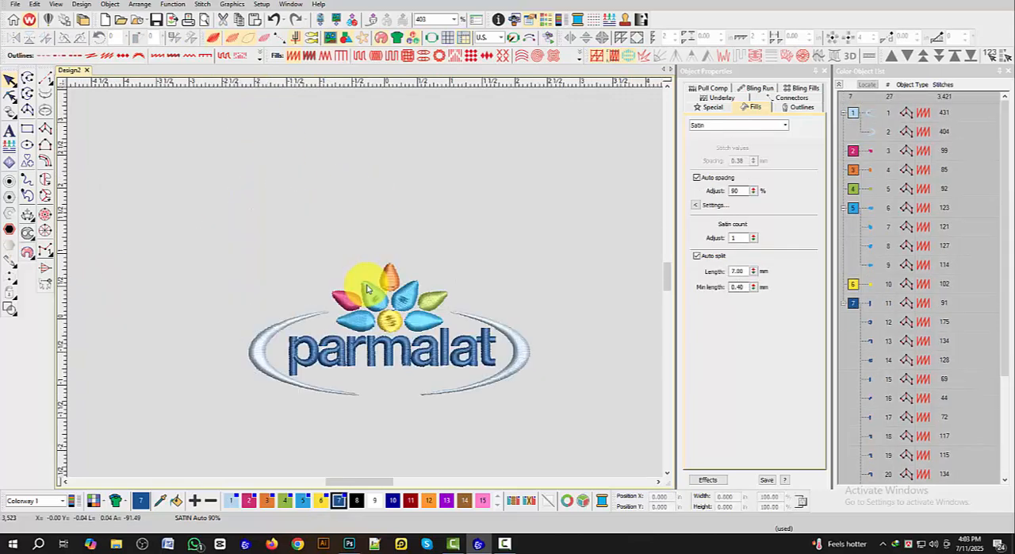
Step: Select the whole design, apply automatic start and end points at its centre, and set its position to X 0 and Y 0
left_click_drag(197, 225, 540, 383)
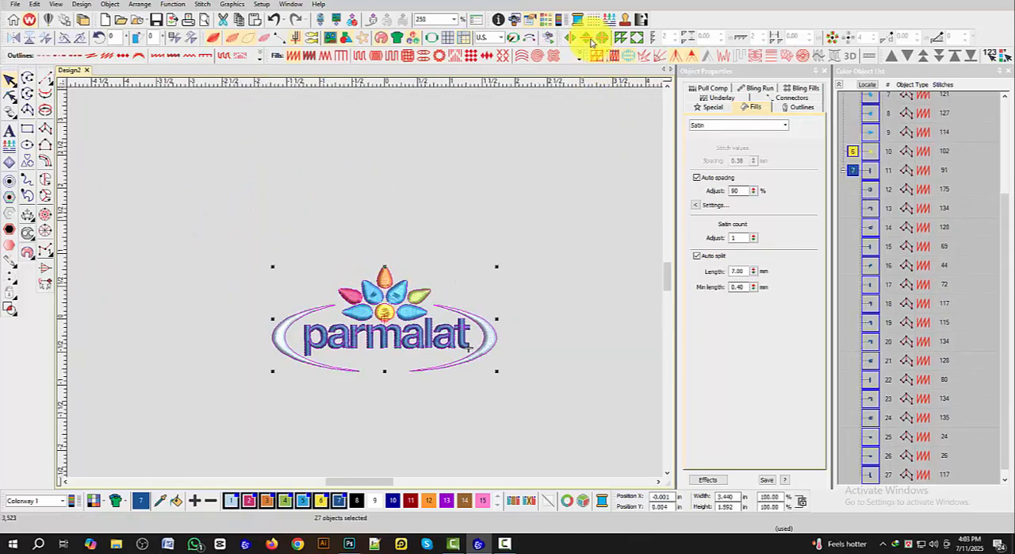
left_click(529, 37)
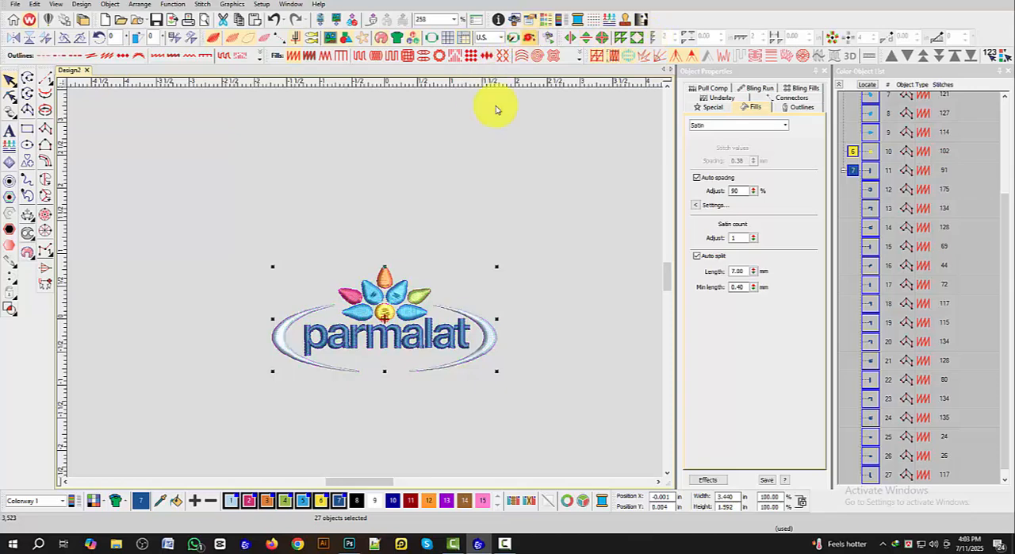
left_click(672, 495)
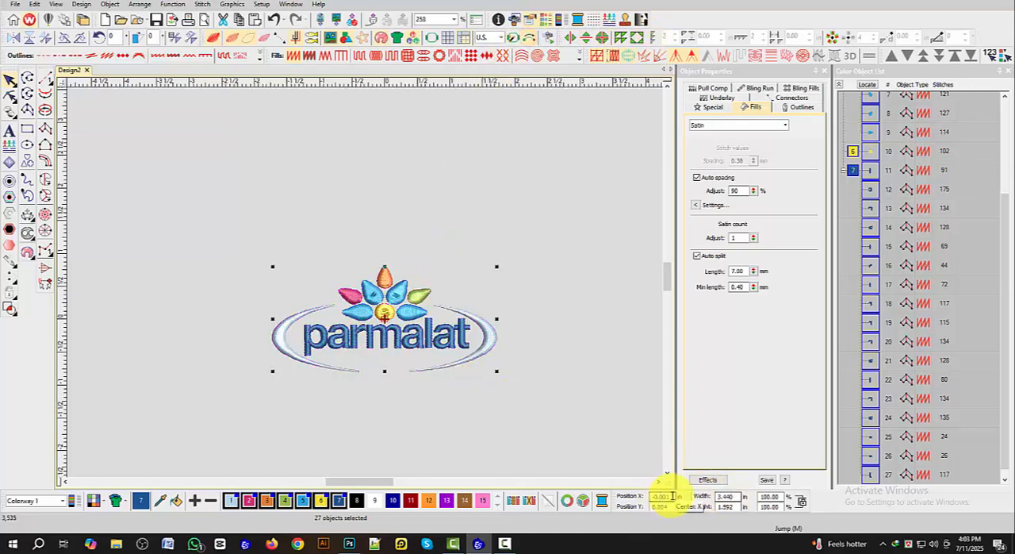
type("0")
key("Return")
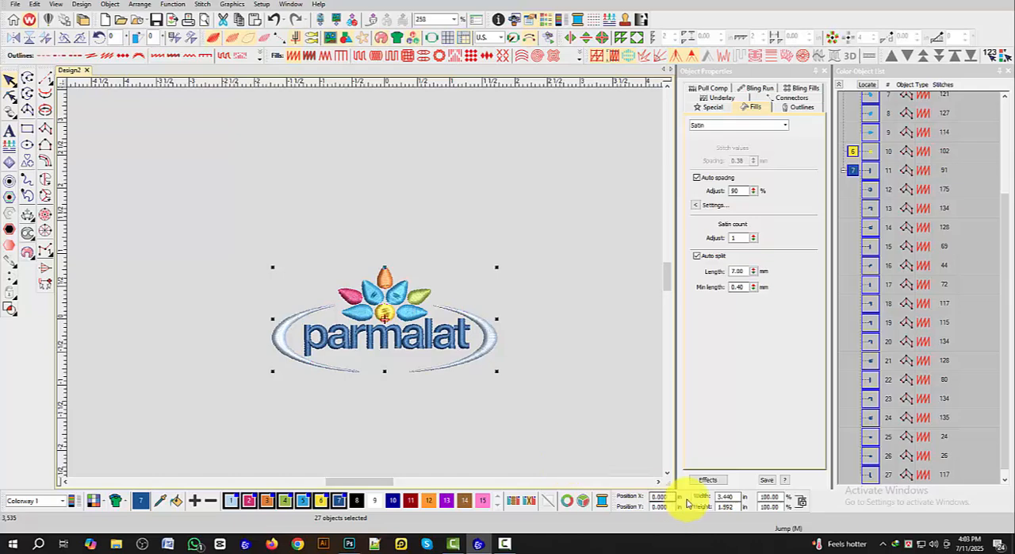
Step: Scale the whole selected design proportionally to a width of 3.5 in
key("Return")
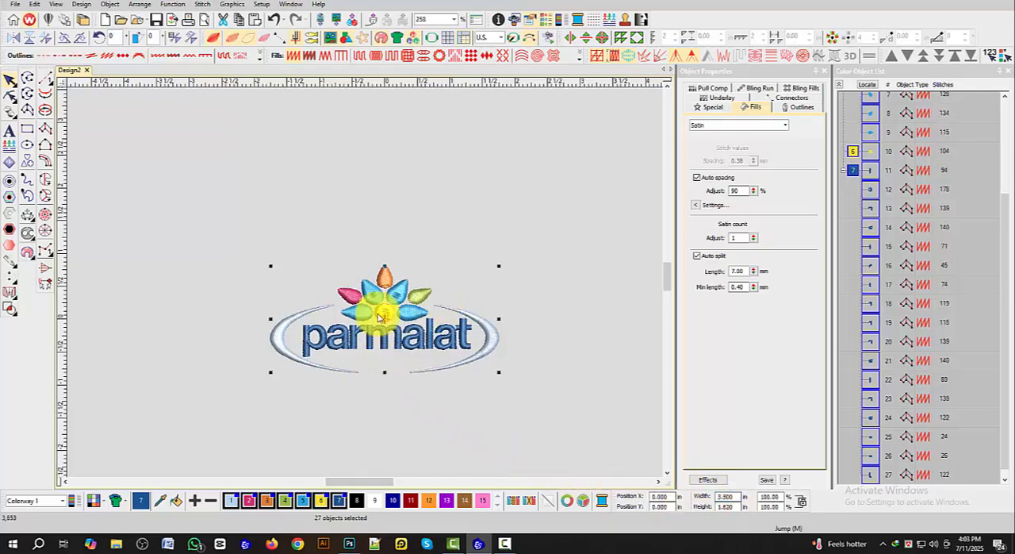
scroll(372, 293, "up", 2)
scroll(367, 286, "down", 1)
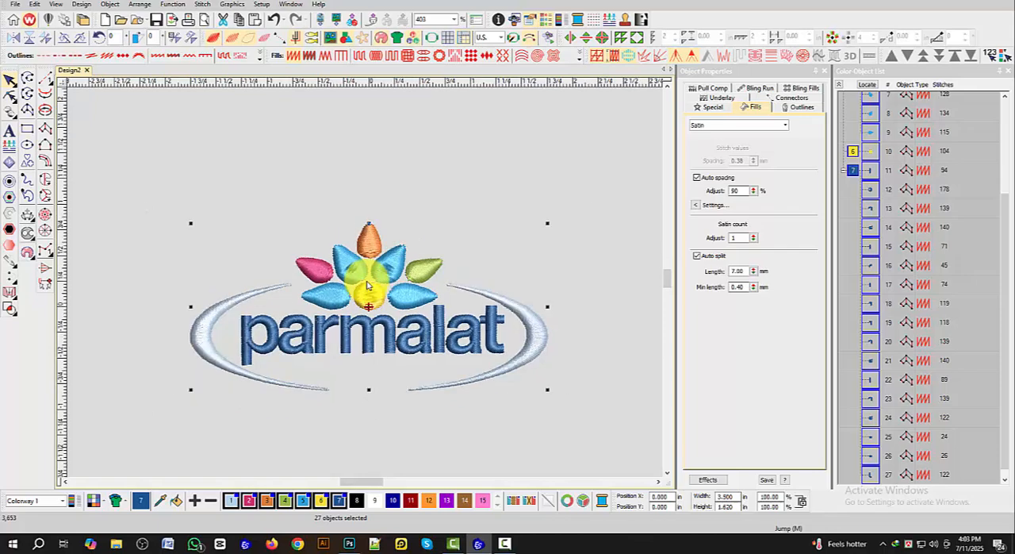
scroll(367, 285, "down", 1)
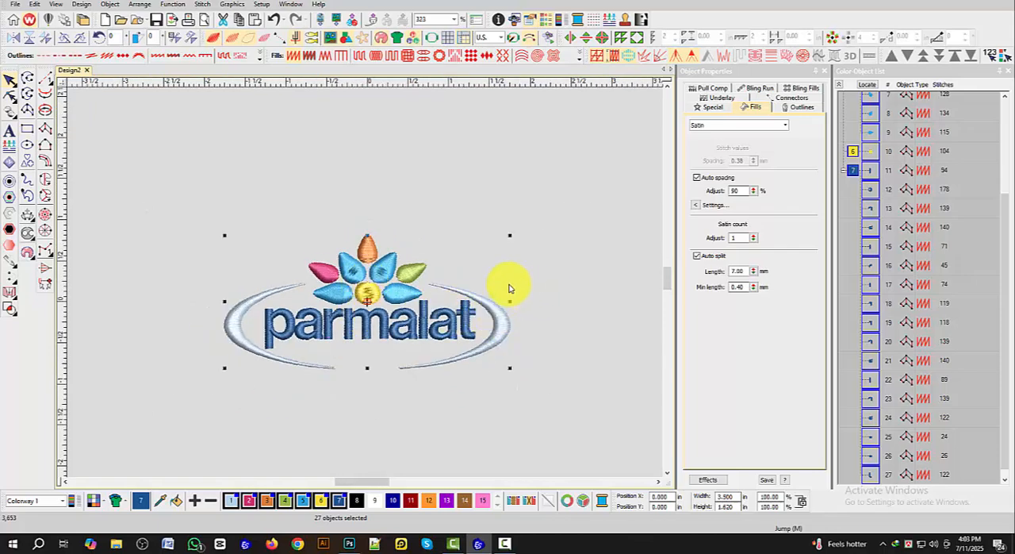
scroll(451, 229, "up", 1)
scroll(273, 312, "down", 1)
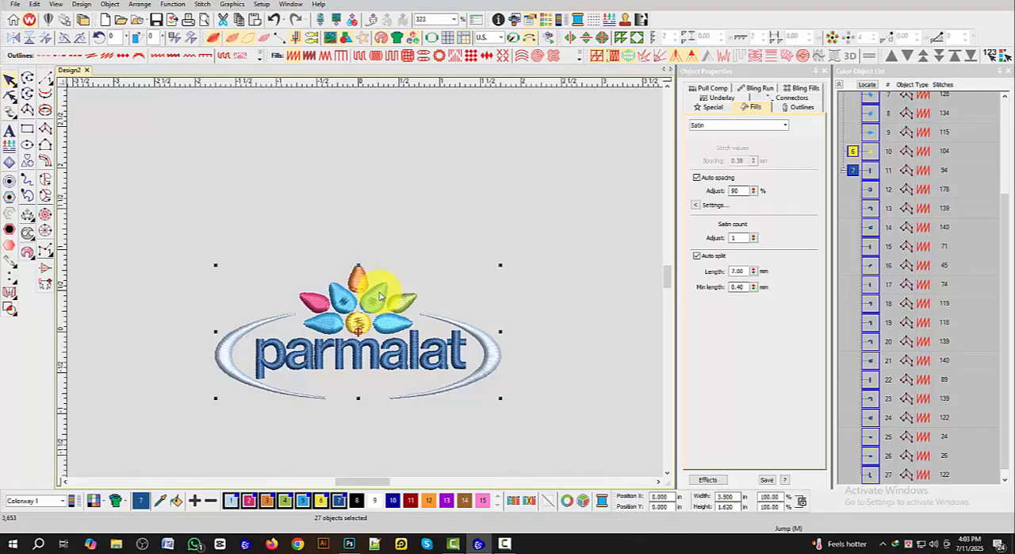
Step: Clear the selection, show the finished logo full screen, and play the stitch-out simulation from the first object
left_click(470, 222)
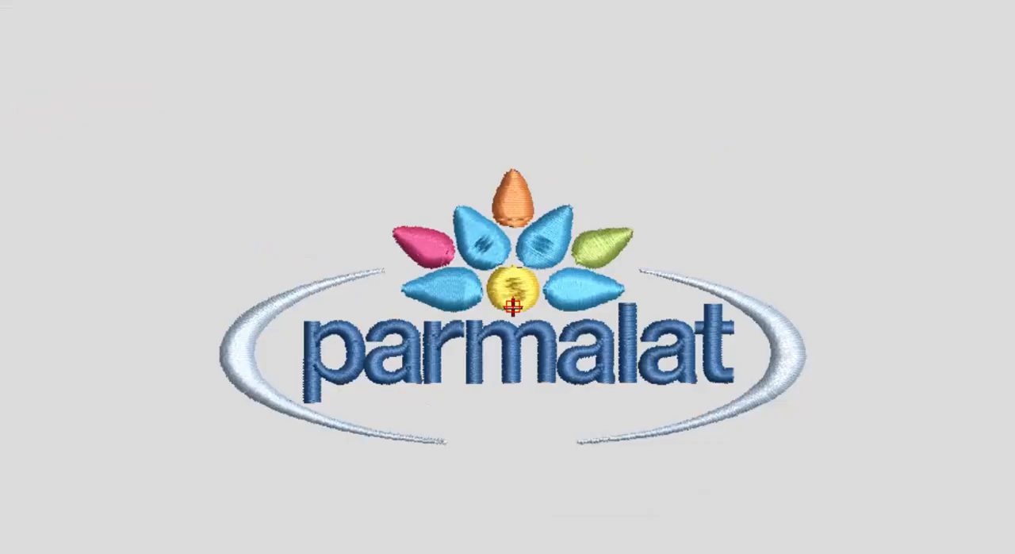
key("shift+r")
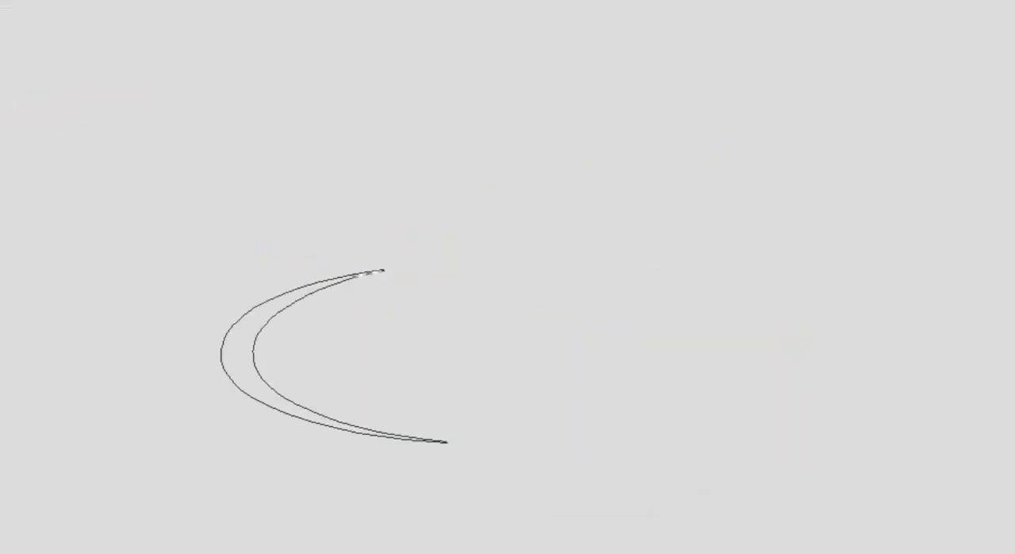